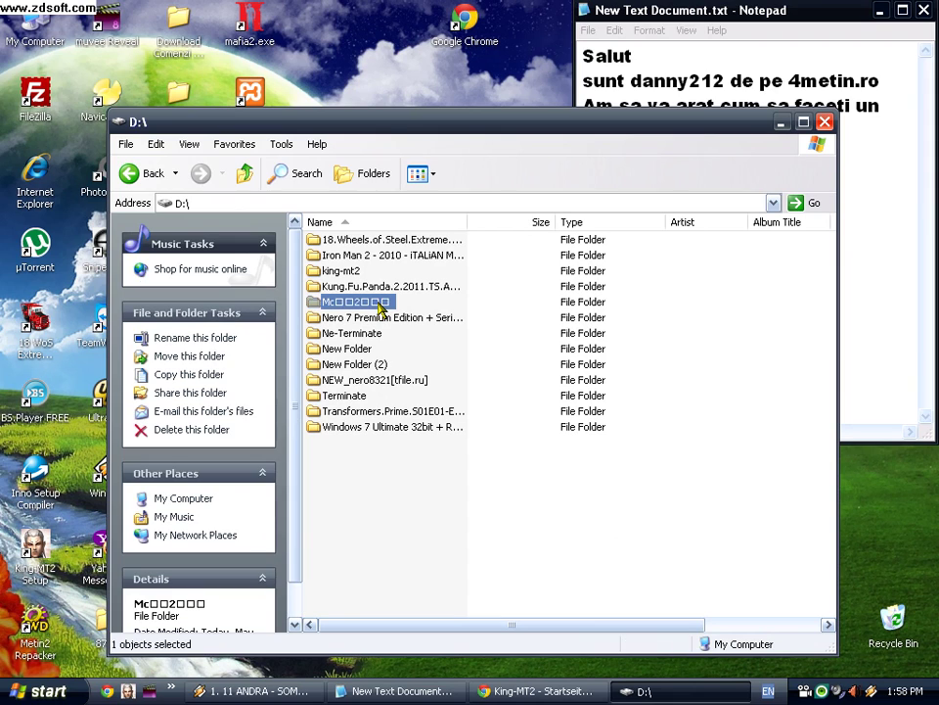
# Step: Rename the virtual machine folder on D: to mt and open it
pyautogui.press('F2')
pyautogui.write('mt')
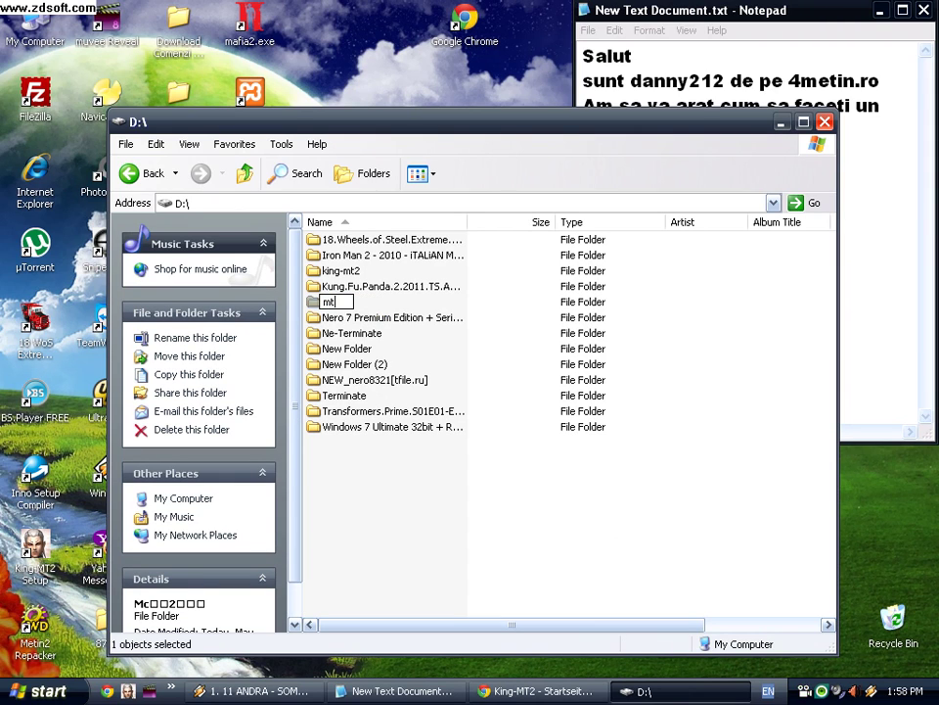
pyautogui.click(457, 363)
pyautogui.doubleClick(323, 301)
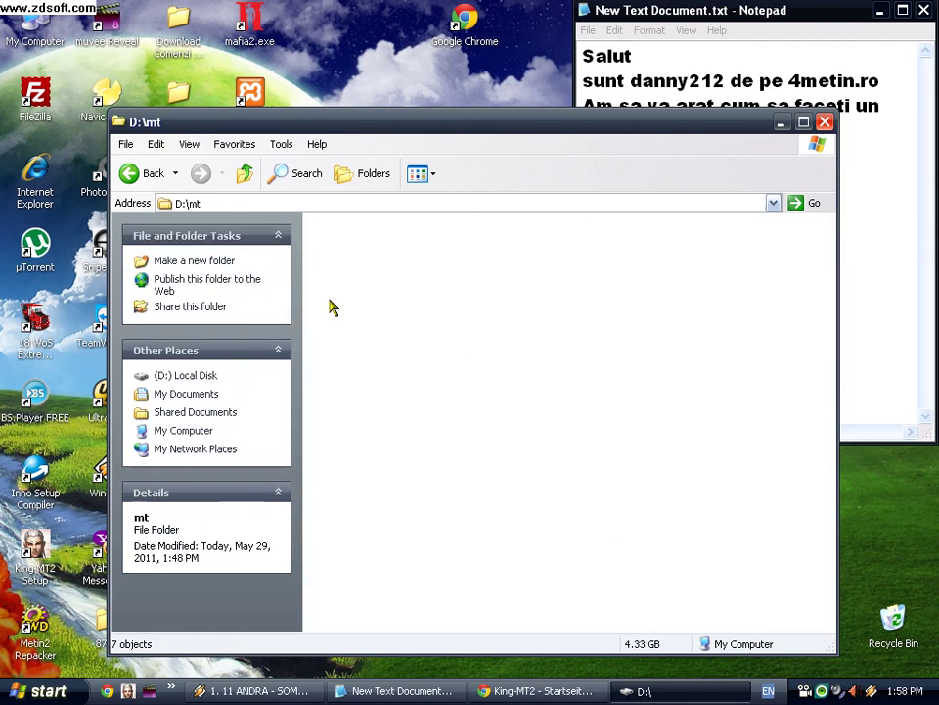
# Step: Rename the virtual machine settings file to mt.vmc
pyautogui.click(558, 259)
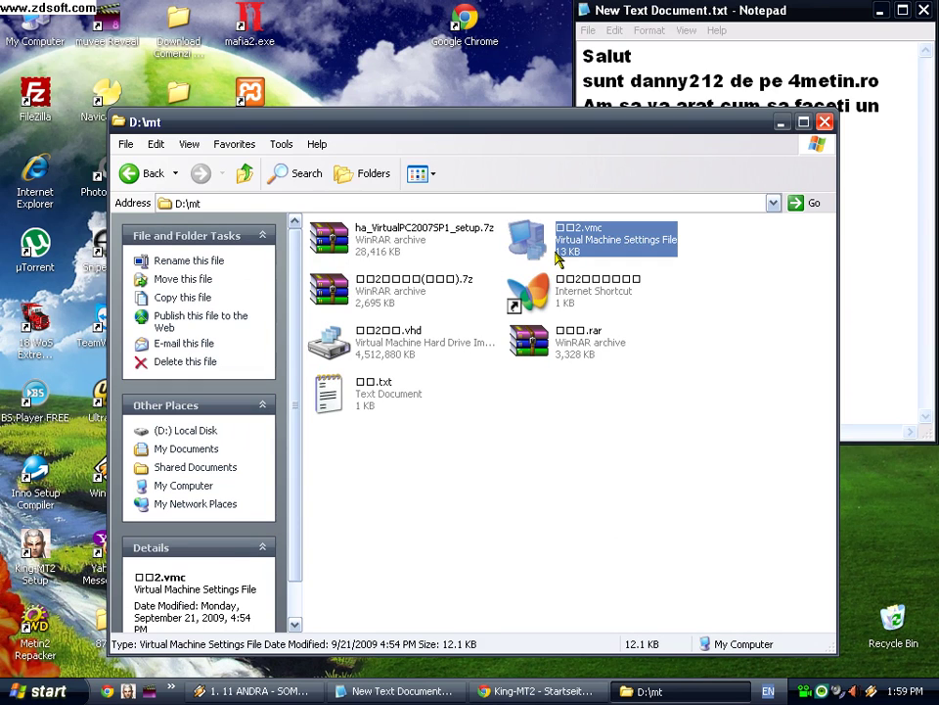
pyautogui.press('F2')
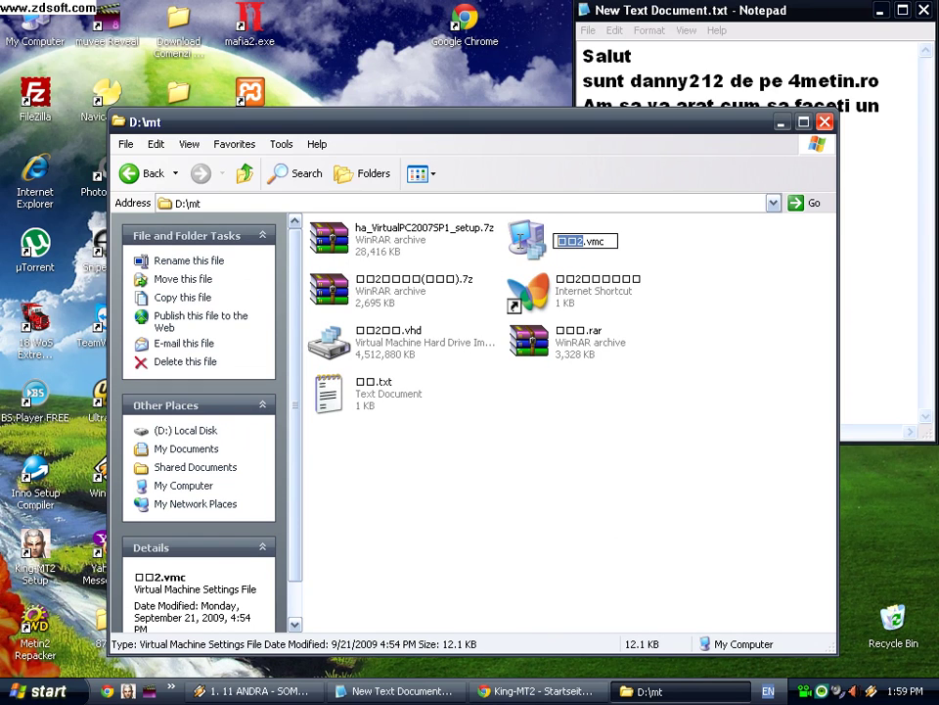
pyautogui.click(516, 248)
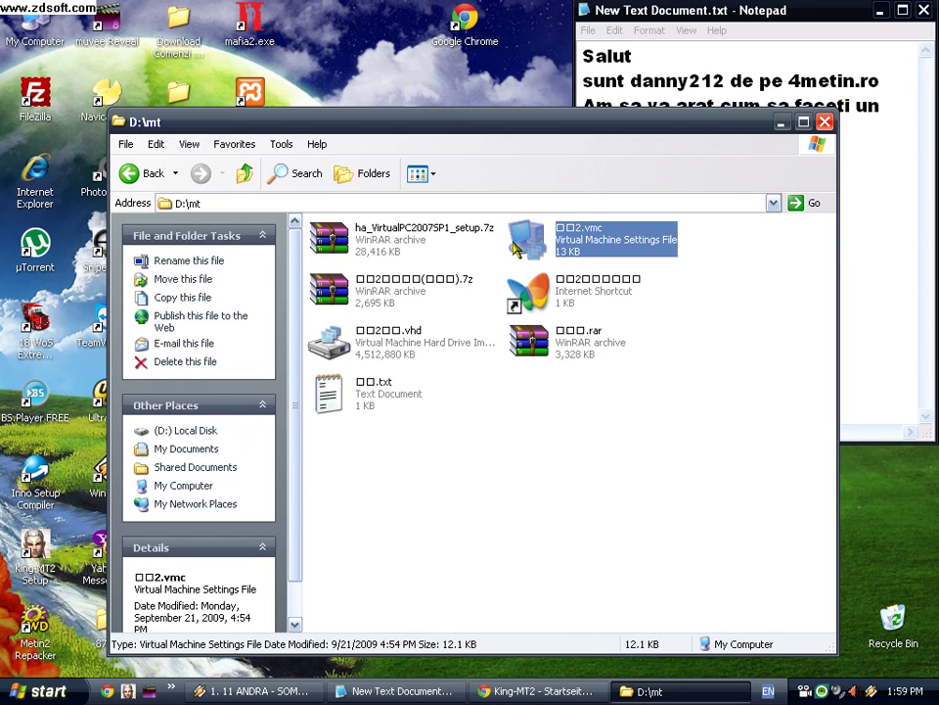
pyautogui.click(586, 245)
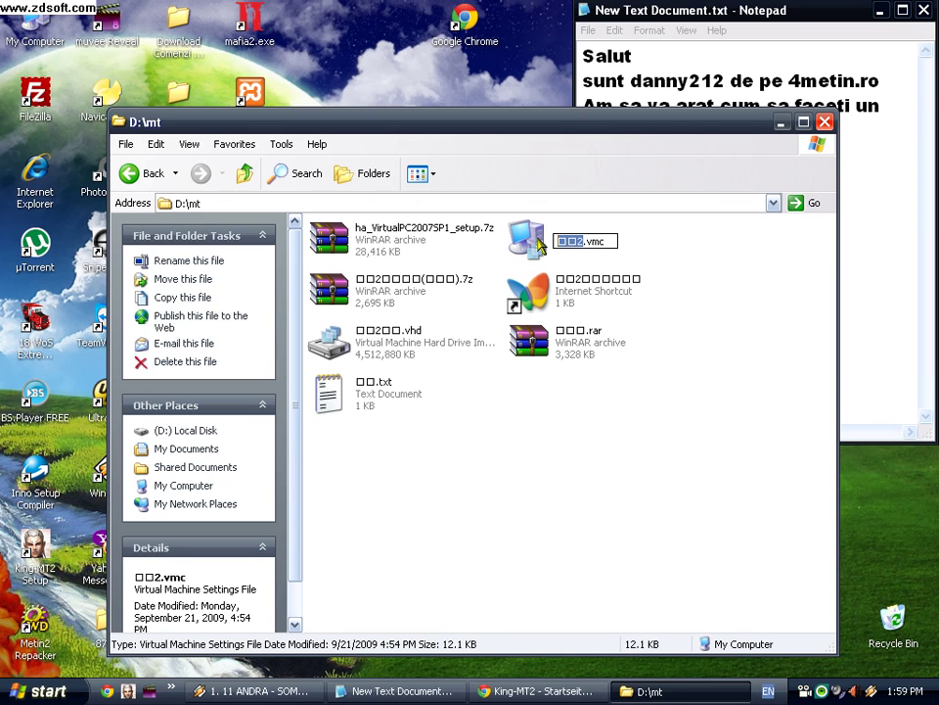
pyautogui.write('mt')
pyautogui.click(430, 409)
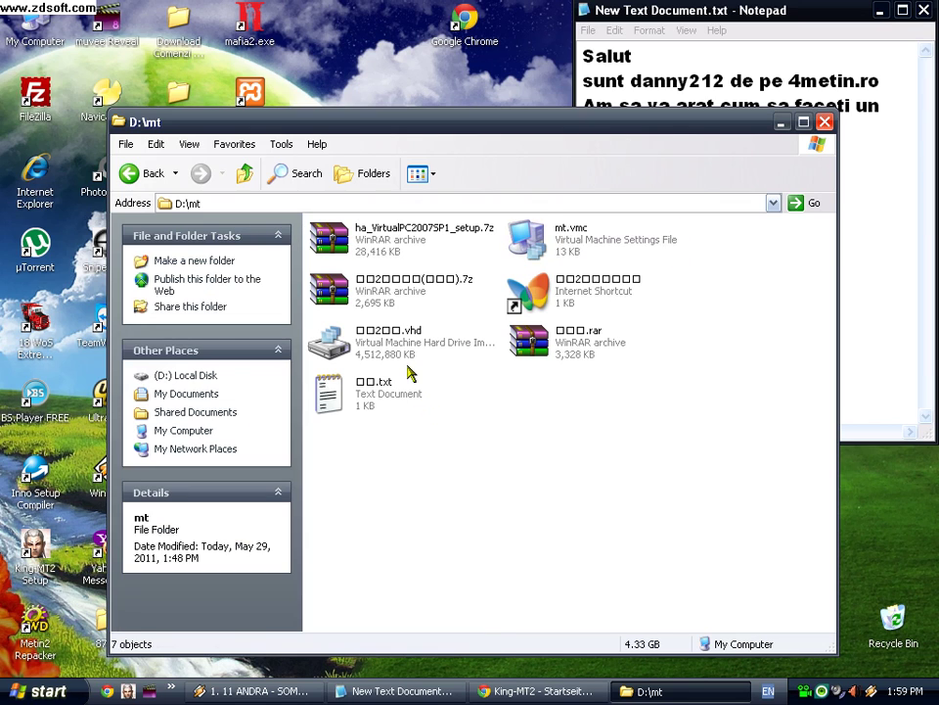
# Step: Rename the virtual hard disk to mt.vhd and open mt.vmc in Notepad++
pyautogui.click(388, 336)
pyautogui.click(389, 336)
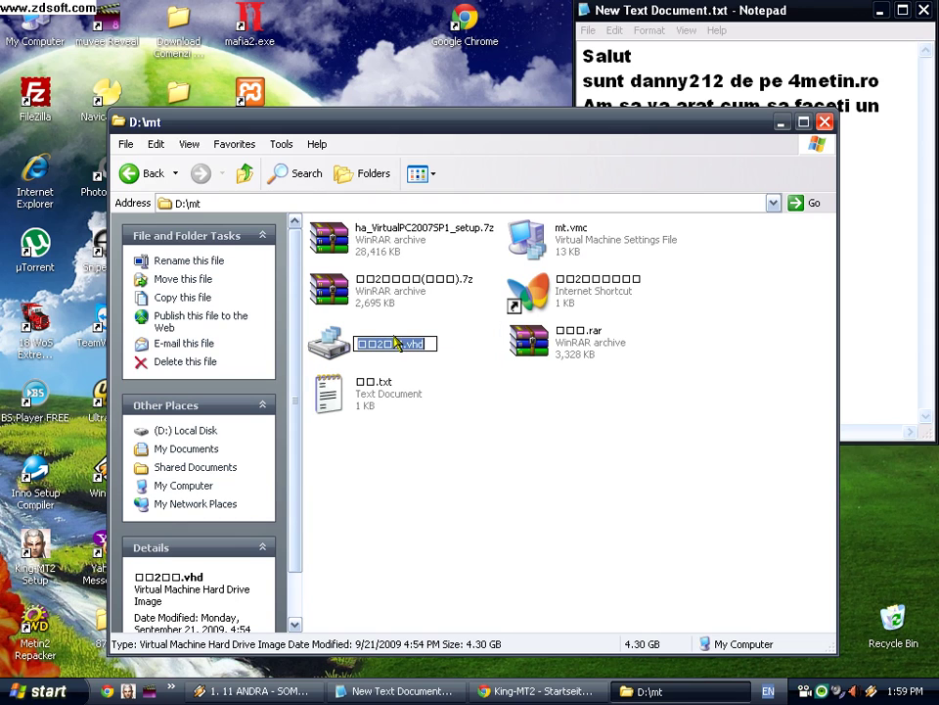
pyautogui.write('mt')
pyautogui.click(424, 435)
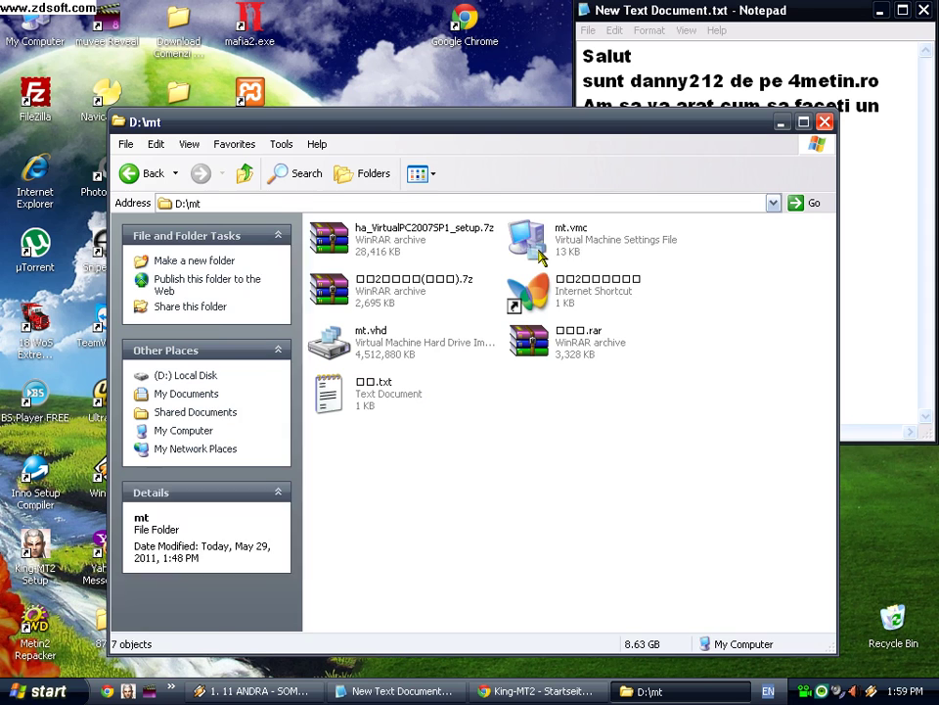
pyautogui.rightClick(511, 252)
pyautogui.click(553, 326)
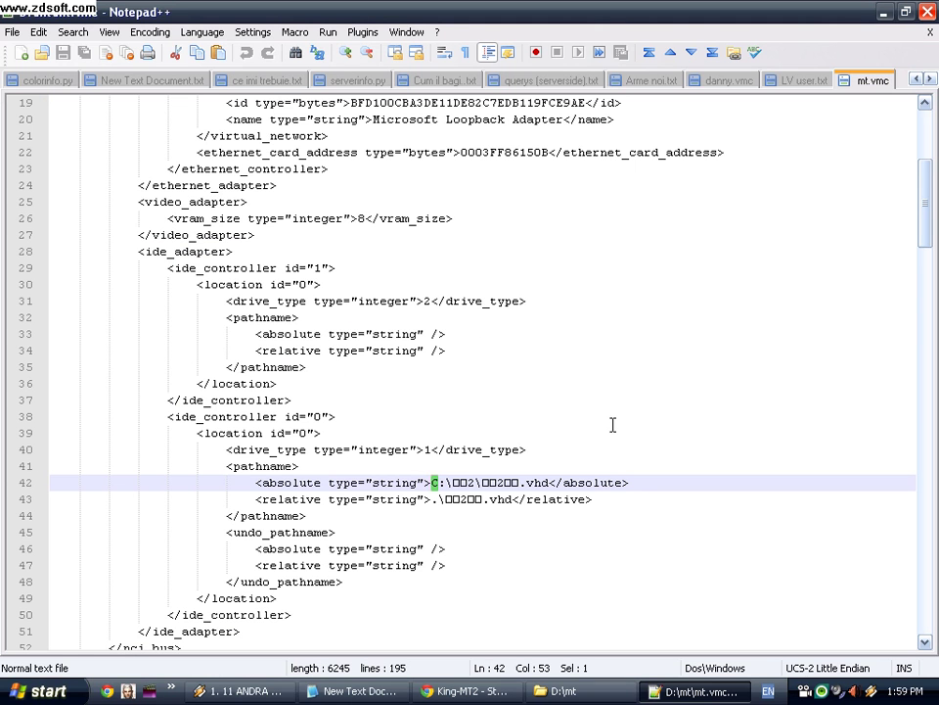
# Step: Change the ram_size value in mt.vmc to 327
pyautogui.scroll(6, 428, 426)
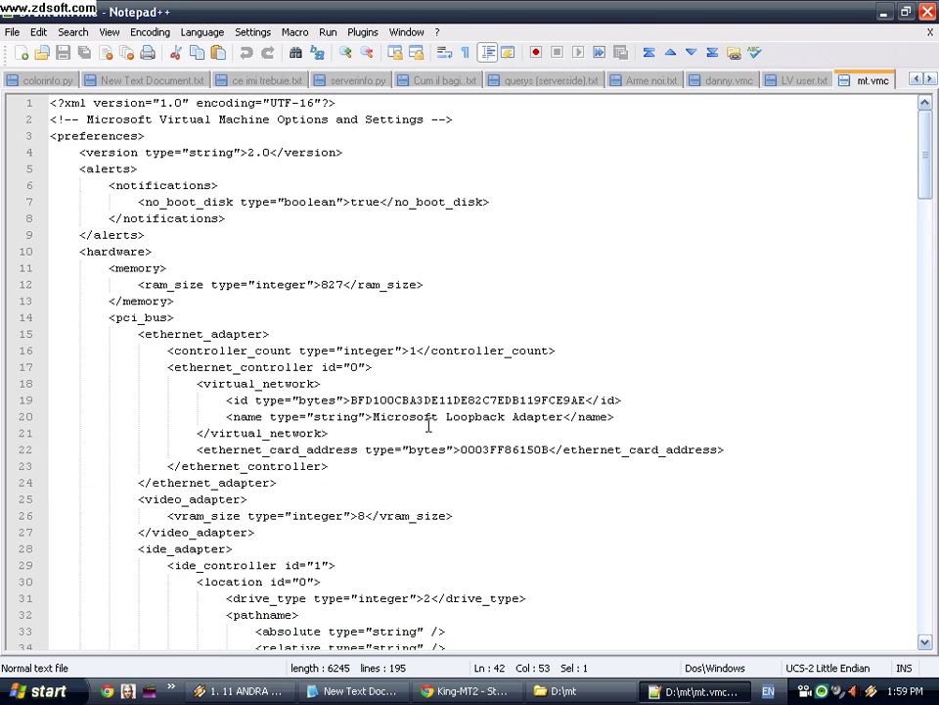
pyautogui.moveTo(344, 284); pyautogui.dragTo(321, 284)
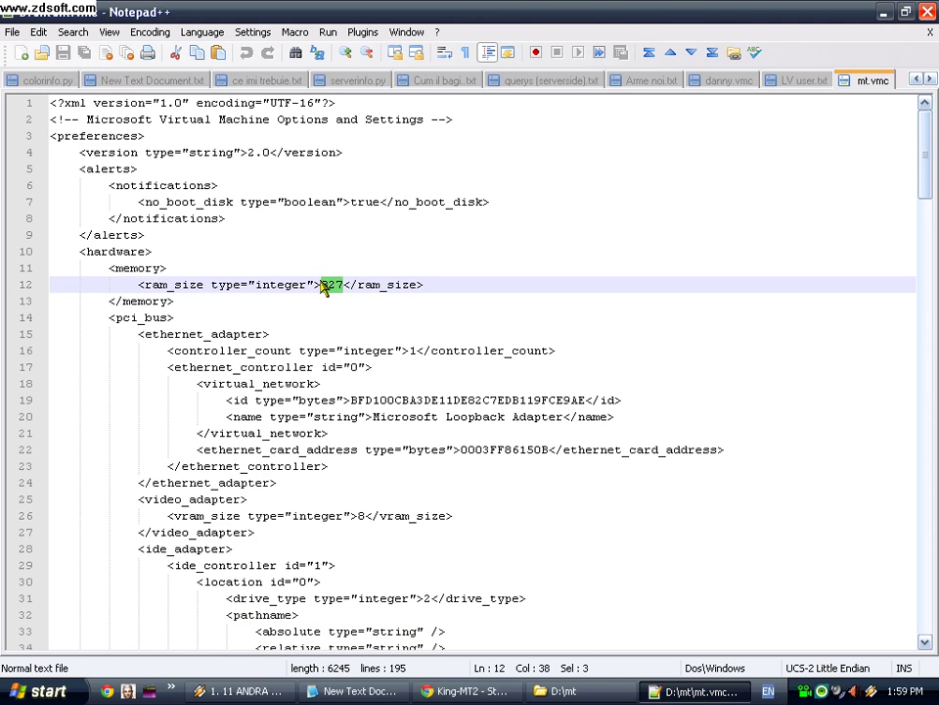
pyautogui.write('1')
pyautogui.write('27')
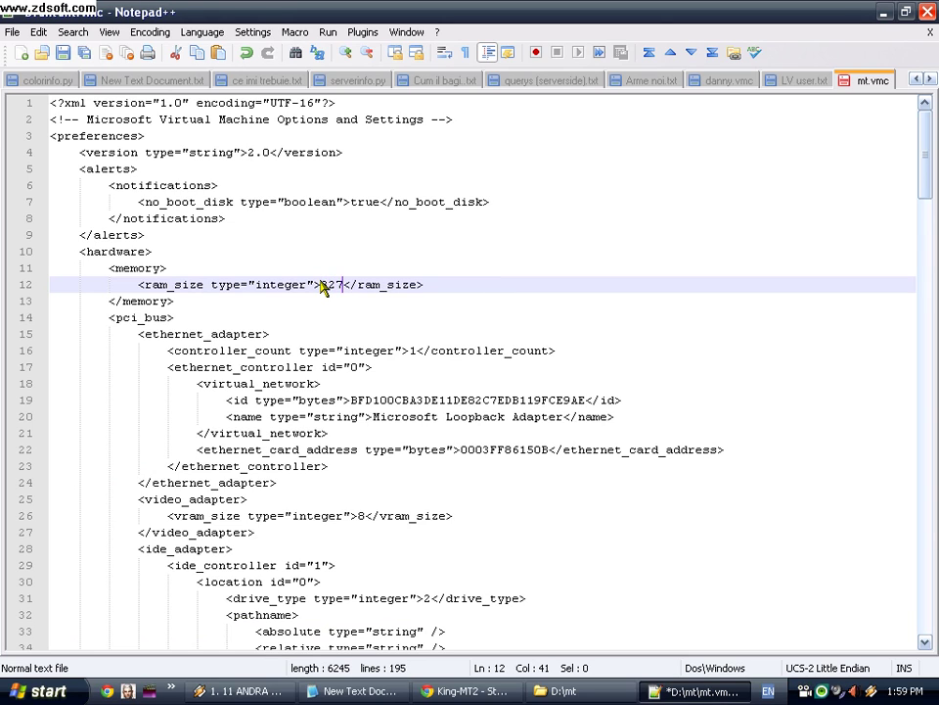
pyautogui.moveTo(341, 291); pyautogui.dragTo(323, 293)
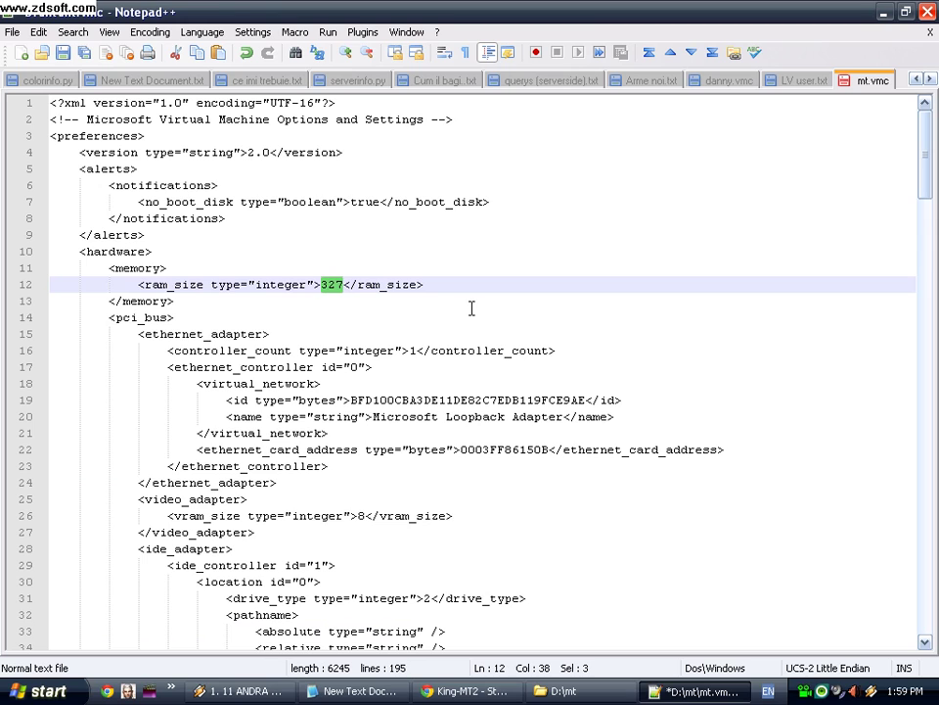
# Step: Point the absolute and relative disk paths to D:\mt\mt.vhd and .\mt.vhd
pyautogui.scroll(-5, 471, 306)
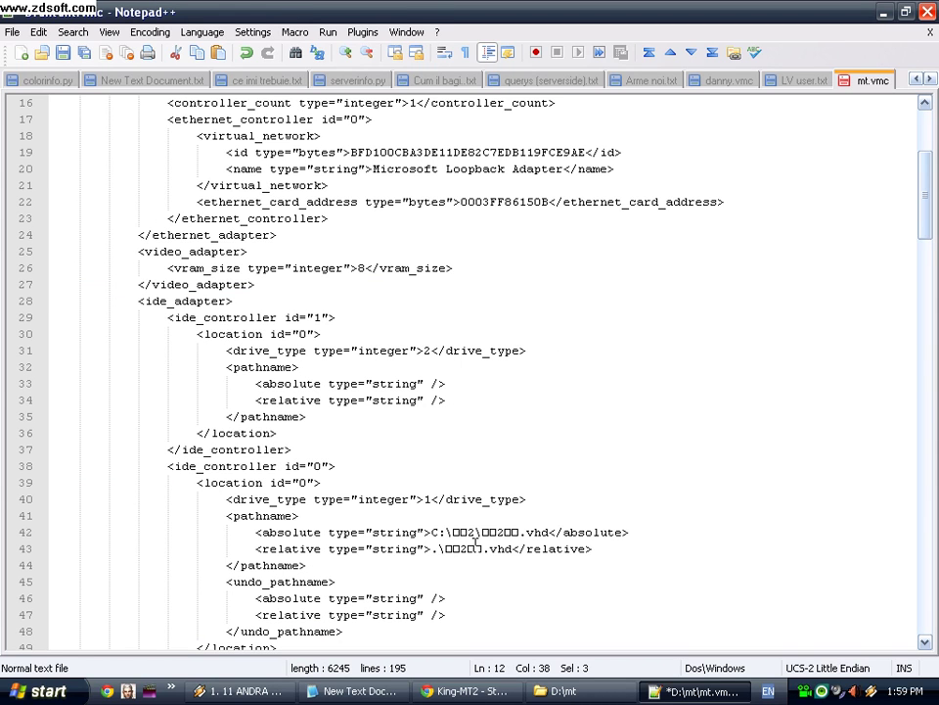
pyautogui.moveTo(476, 534); pyautogui.dragTo(455, 532)
pyautogui.write('mt')
pyautogui.moveTo(540, 532); pyautogui.dragTo(476, 532)
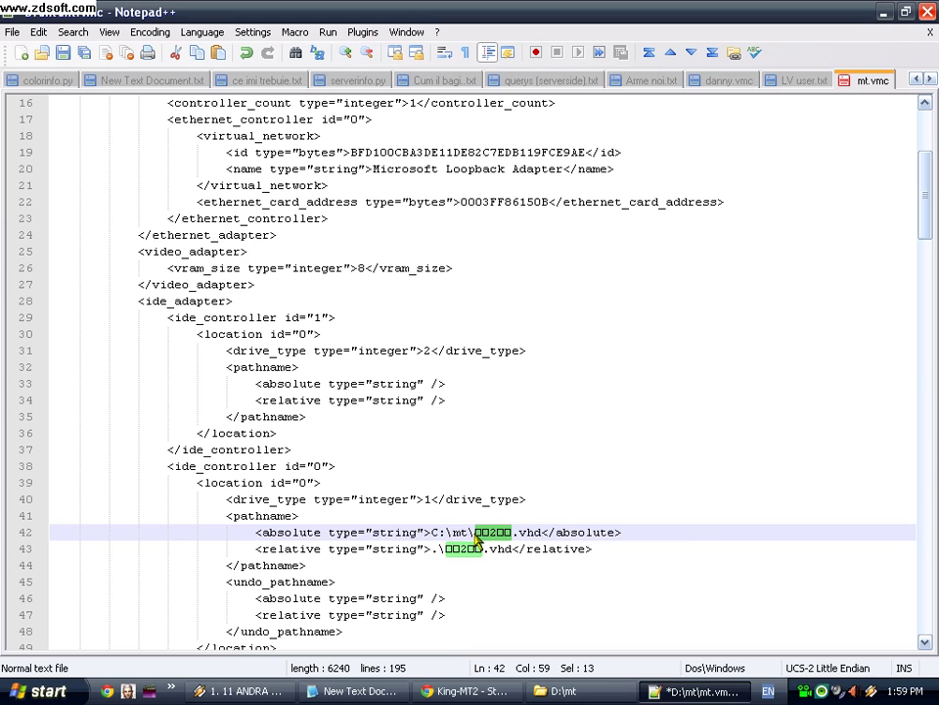
pyautogui.write('mt')
pyautogui.moveTo(479, 551); pyautogui.dragTo(430, 532)
pyautogui.write('mt')
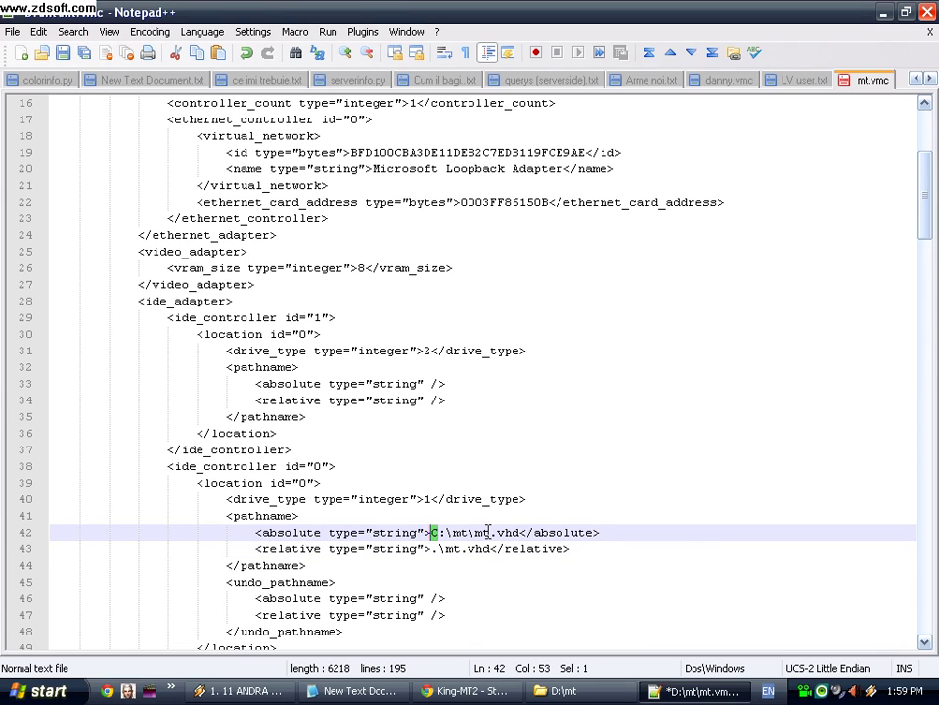
pyautogui.write('D')
pyautogui.moveTo(489, 532); pyautogui.dragTo(475, 532)
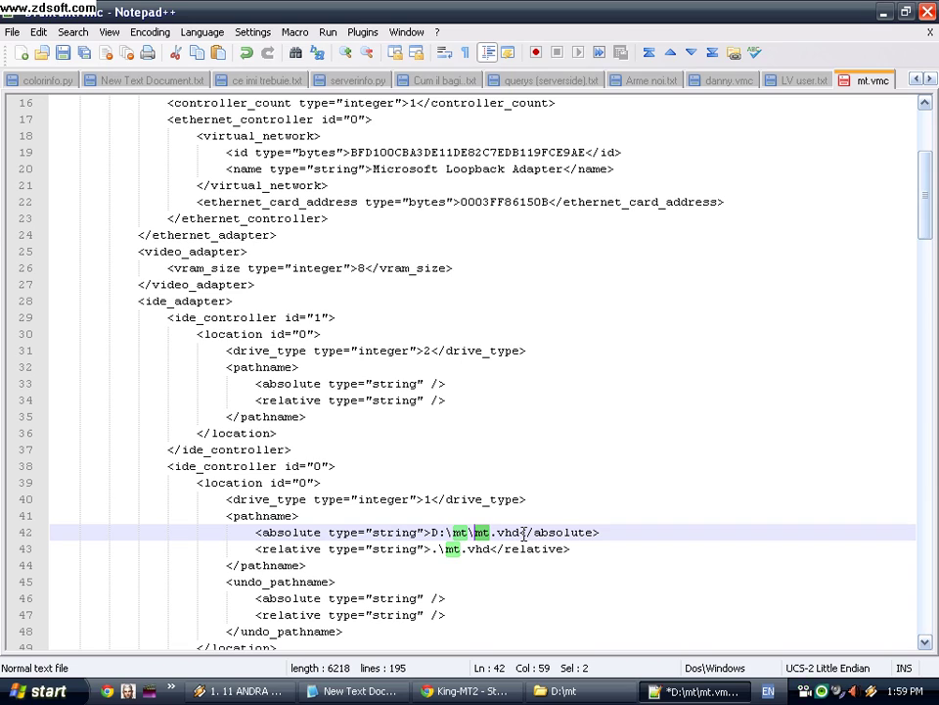
pyautogui.moveTo(435, 533); pyautogui.dragTo(426, 533)
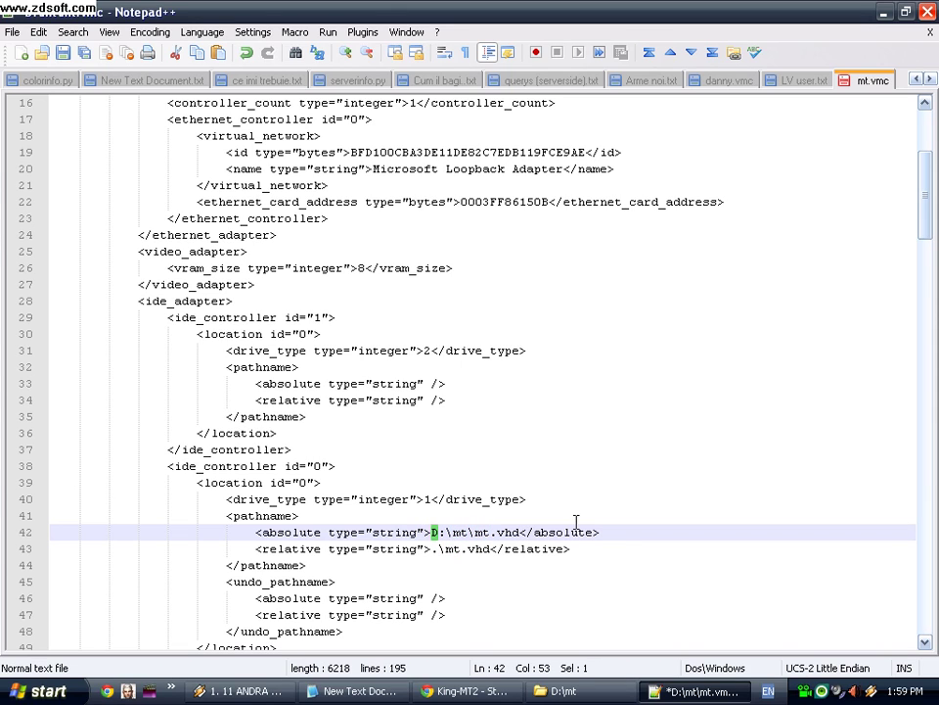
# Step: Save and close mt.vmc, then launch the mt virtual machine
pyautogui.click(927, 12)
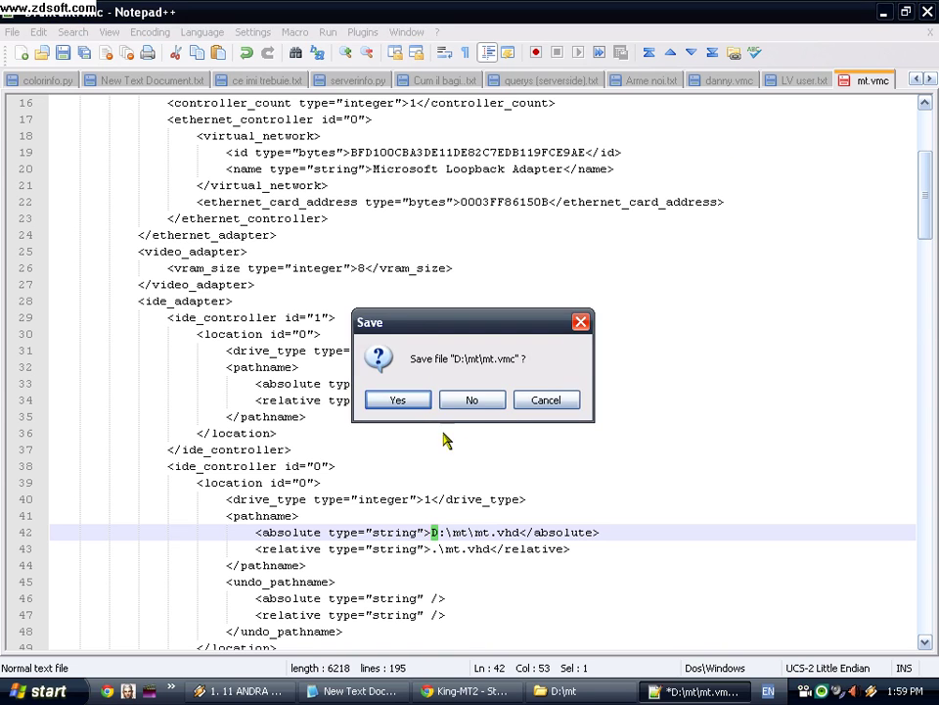
pyautogui.click(416, 404)
pyautogui.click(562, 428)
pyautogui.doubleClick(577, 245)
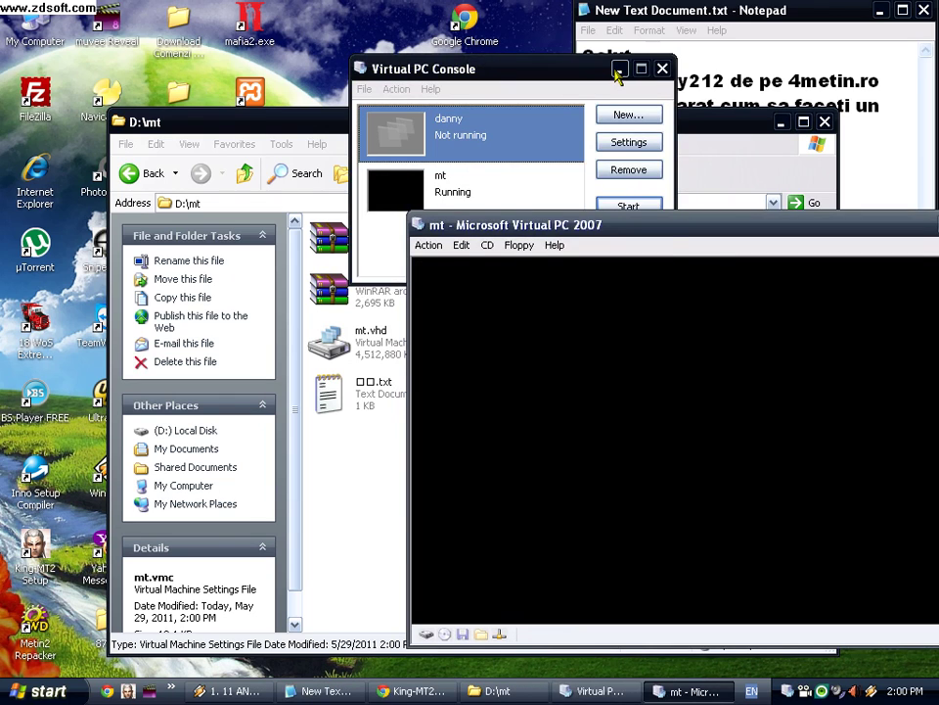
# Step: Close the Virtual PC Console, move the mt VM window aside and minimize it
pyautogui.click(620, 70)
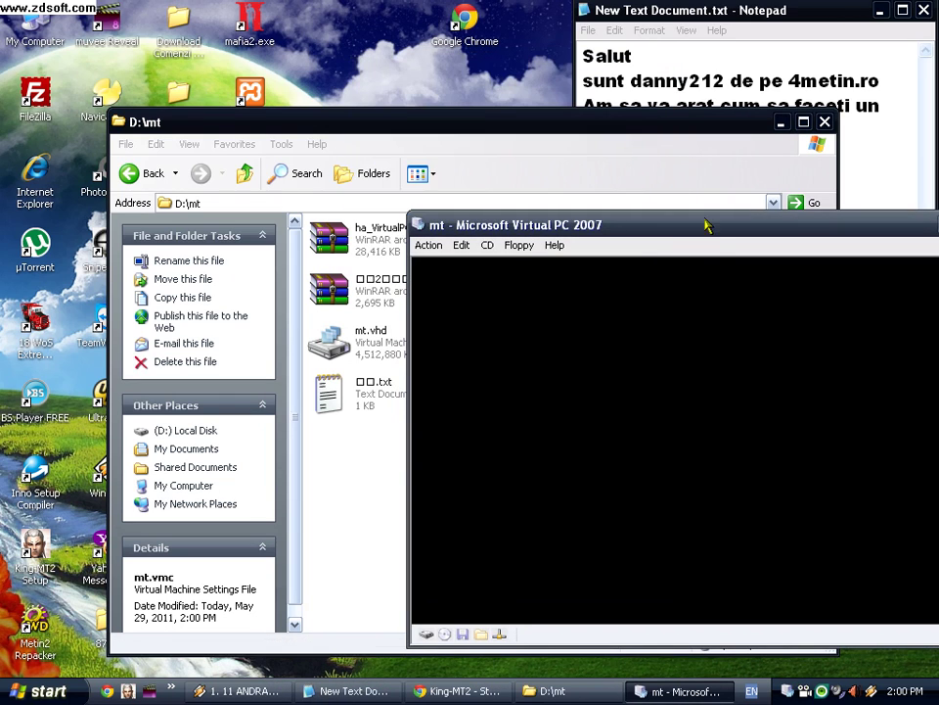
pyautogui.moveTo(722, 233); pyautogui.dragTo(587, 160)
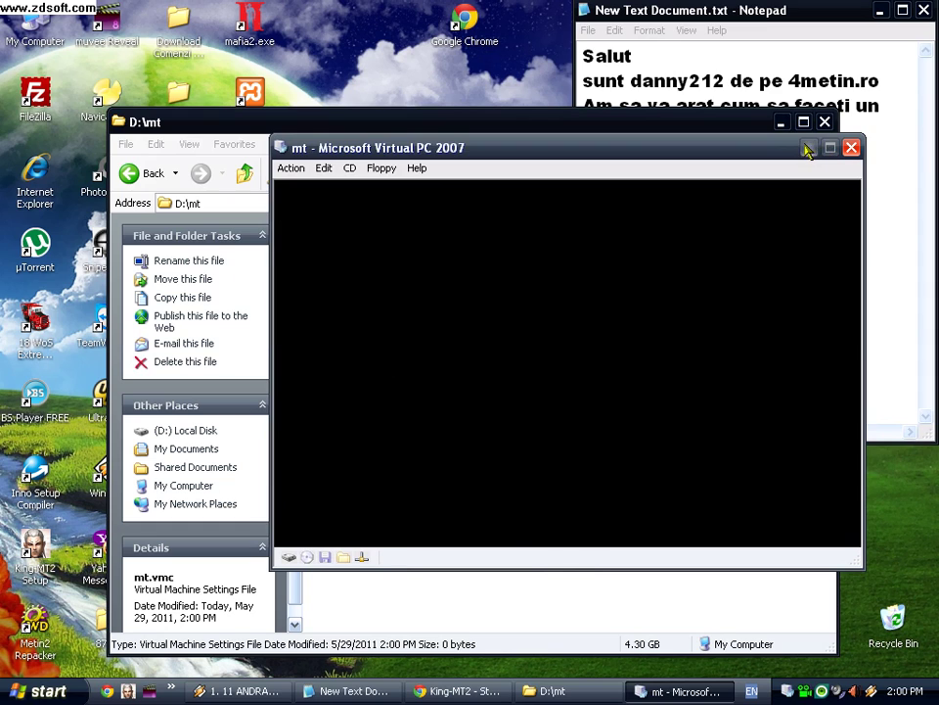
pyautogui.click(808, 149)
# Step: Delete every file in D:\mt except mt.vmc and mt.vhd
pyautogui.hotkey('ctrl', 'a')
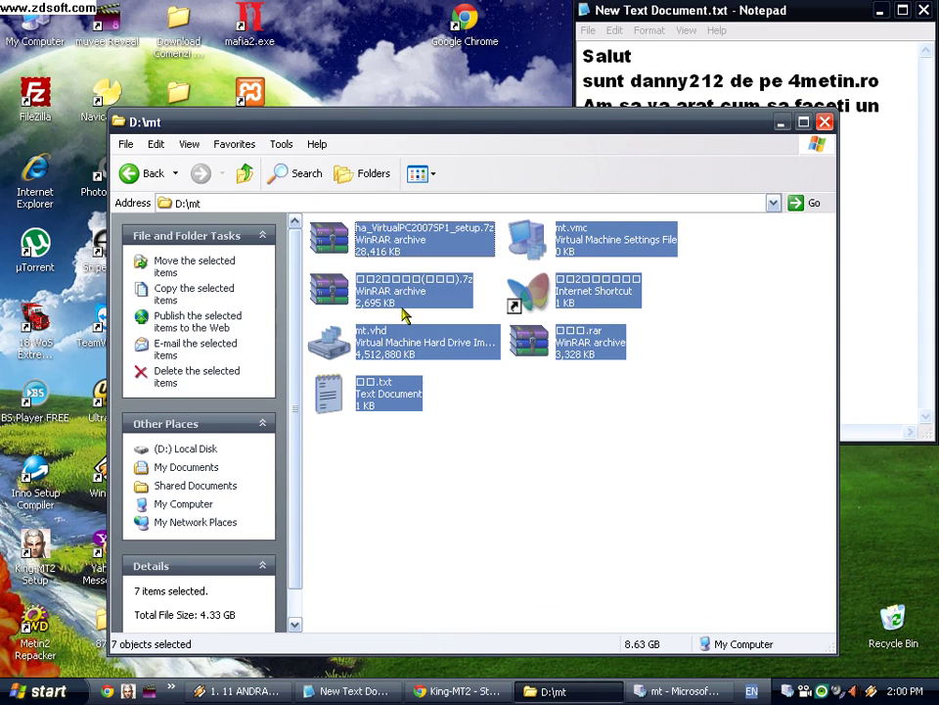
pyautogui.keyDown('ctrl'); pyautogui.click(384, 354); pyautogui.keyUp('ctrl')
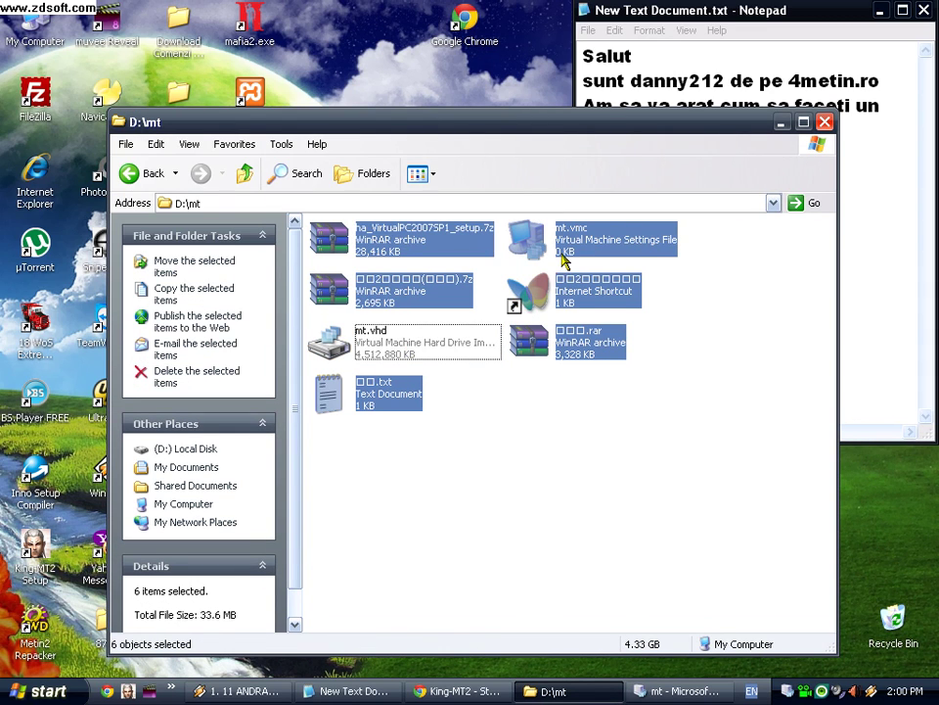
pyautogui.keyDown('ctrl'); pyautogui.click(564, 247); pyautogui.keyUp('ctrl')
pyautogui.rightClick(561, 284)
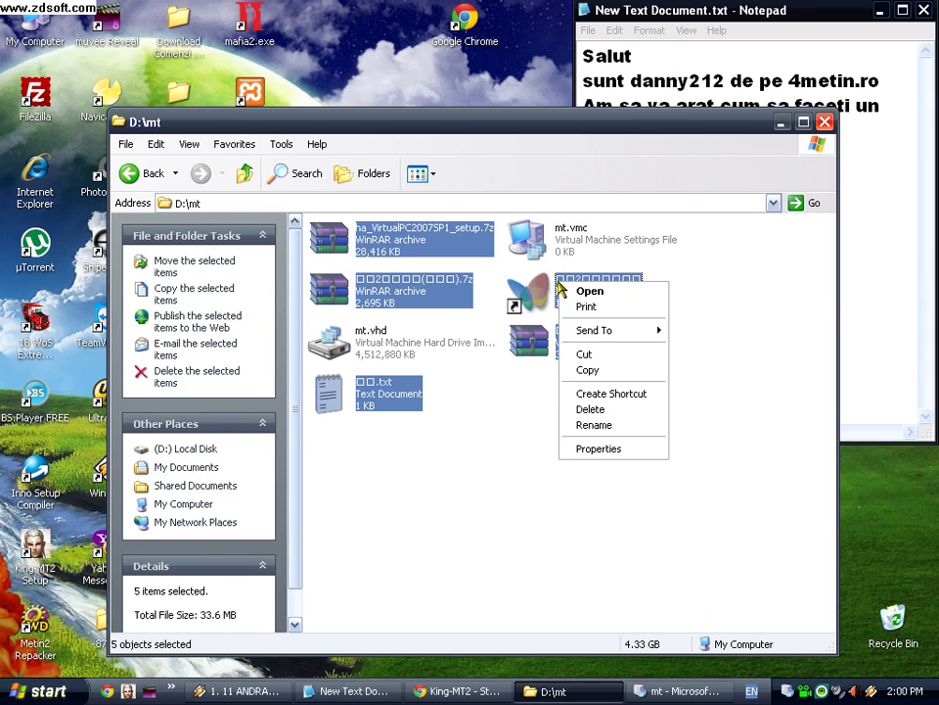
pyautogui.click(564, 409)
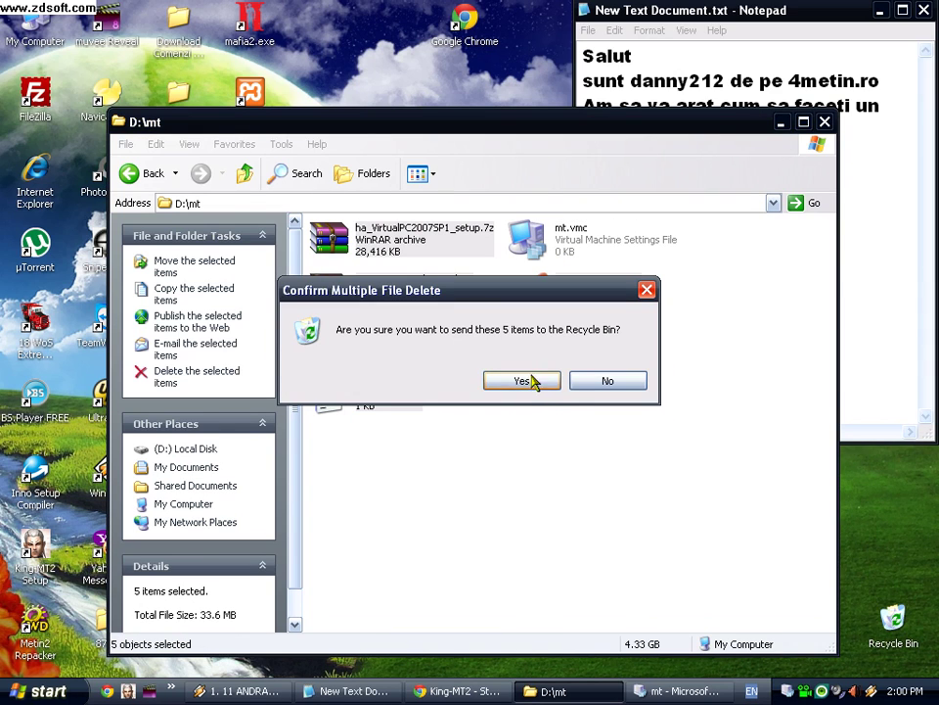
pyautogui.click(525, 383)
pyautogui.click(470, 387)
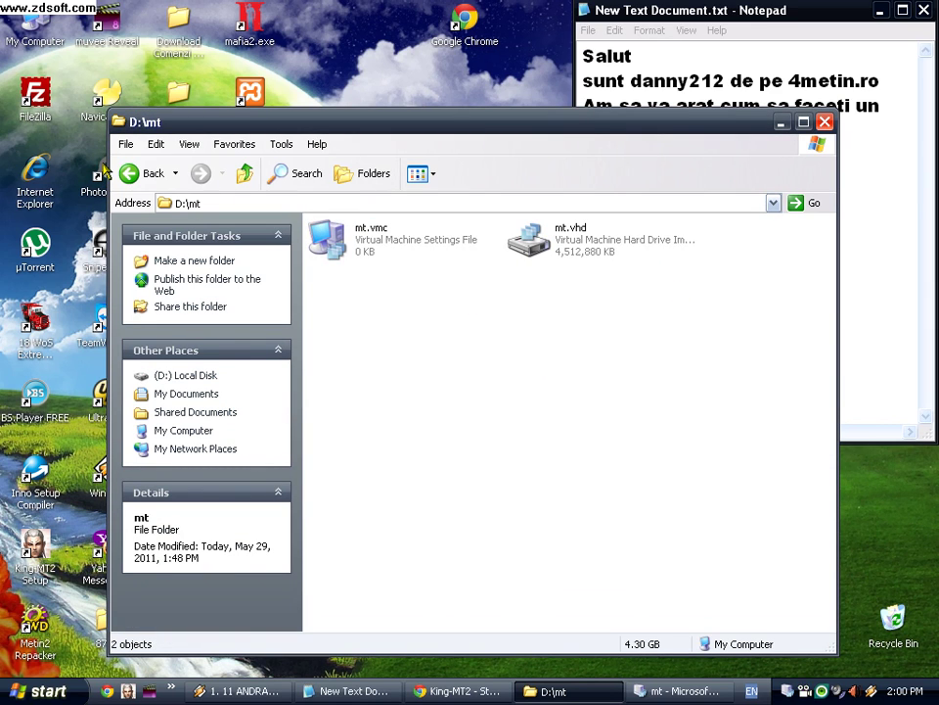
# Step: Navigate from D:\mt to the Downloads folder in My Documents
pyautogui.click(136, 174)
pyautogui.click(135, 174)
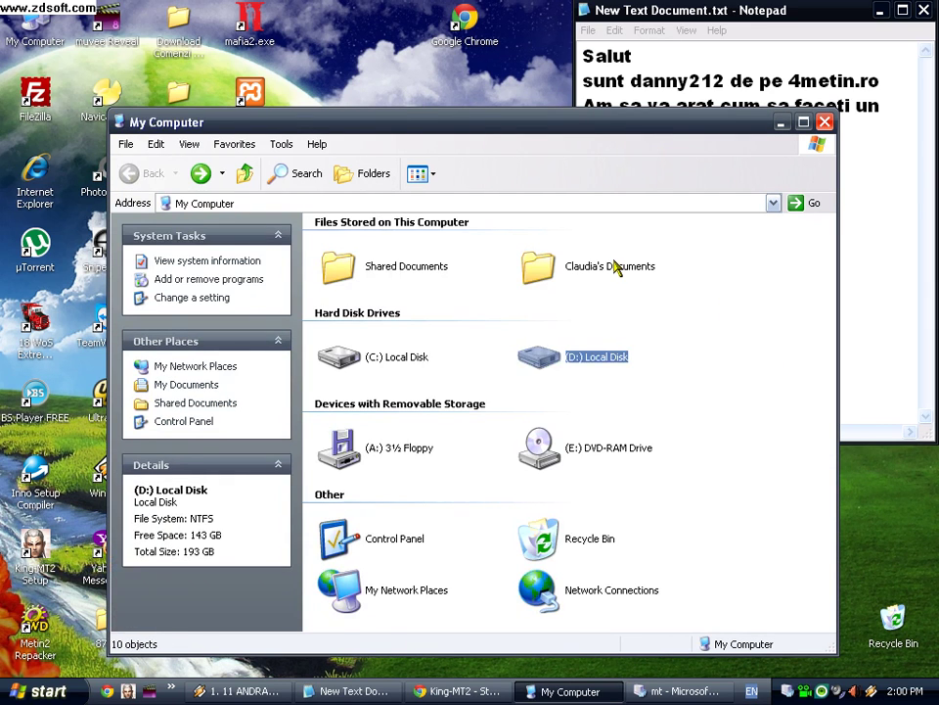
pyautogui.doubleClick(548, 266)
pyautogui.doubleClick(559, 250)
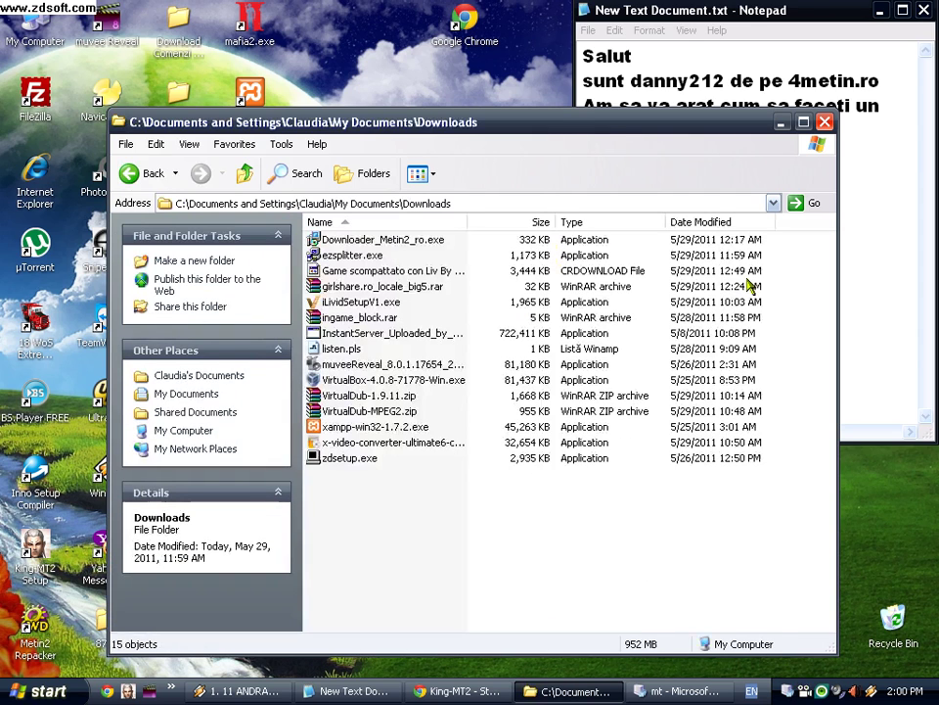
pyautogui.click(882, 271)
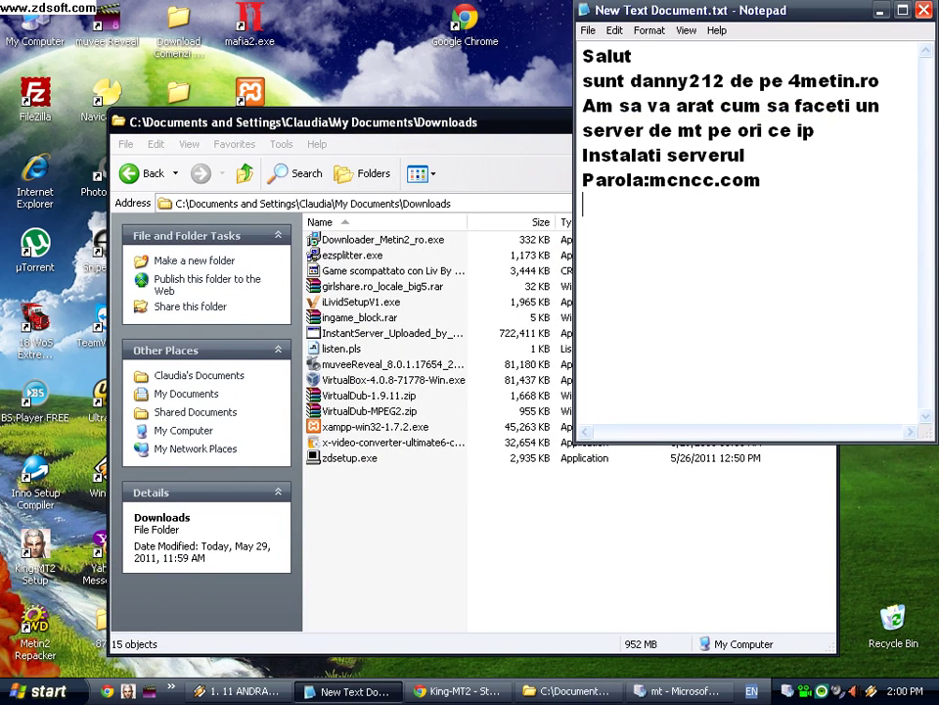
# Step: Append 'descarcati' and 'virtualbox instalam' as new lines at the end of the note
pyautogui.write('descar')
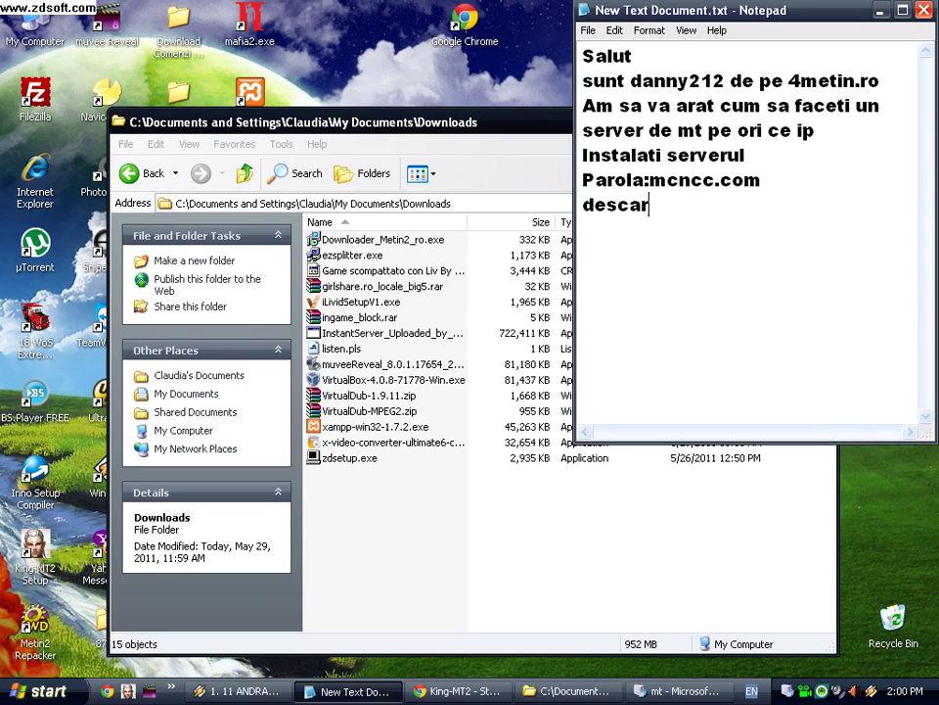
pyautogui.write('cati')
pyautogui.press('Return')
pyautogui.write('virtualbox ')
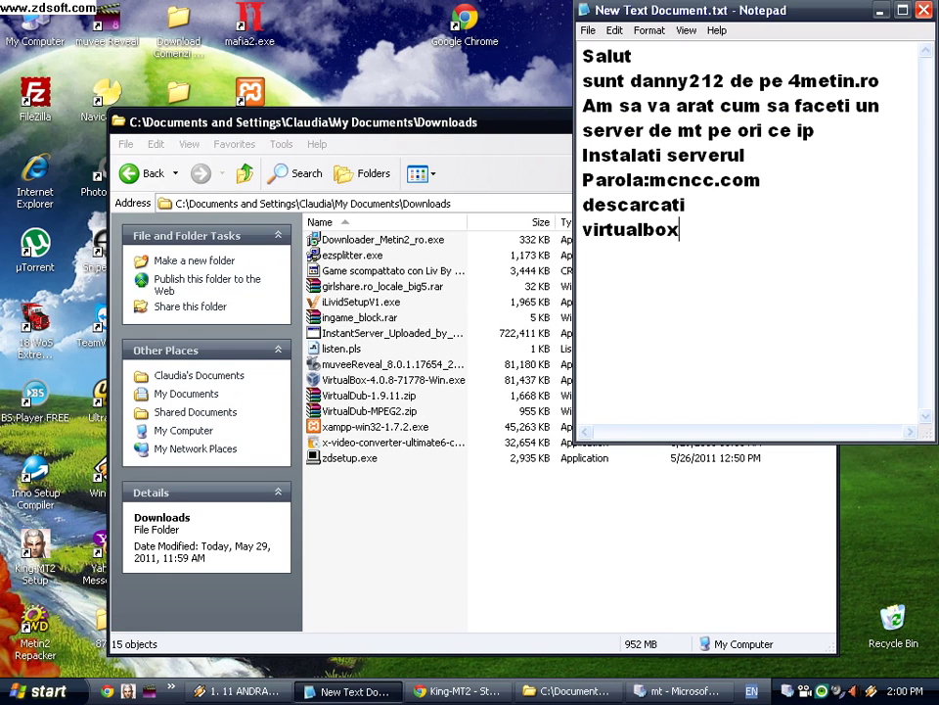
pyautogui.write('instalam...')
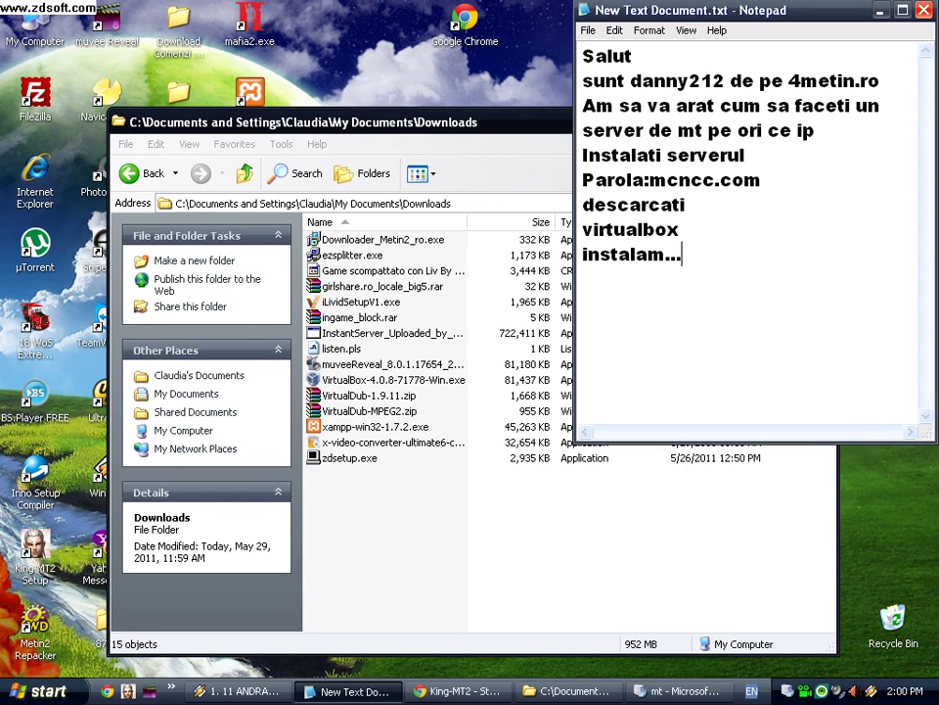
pyautogui.click(409, 379)
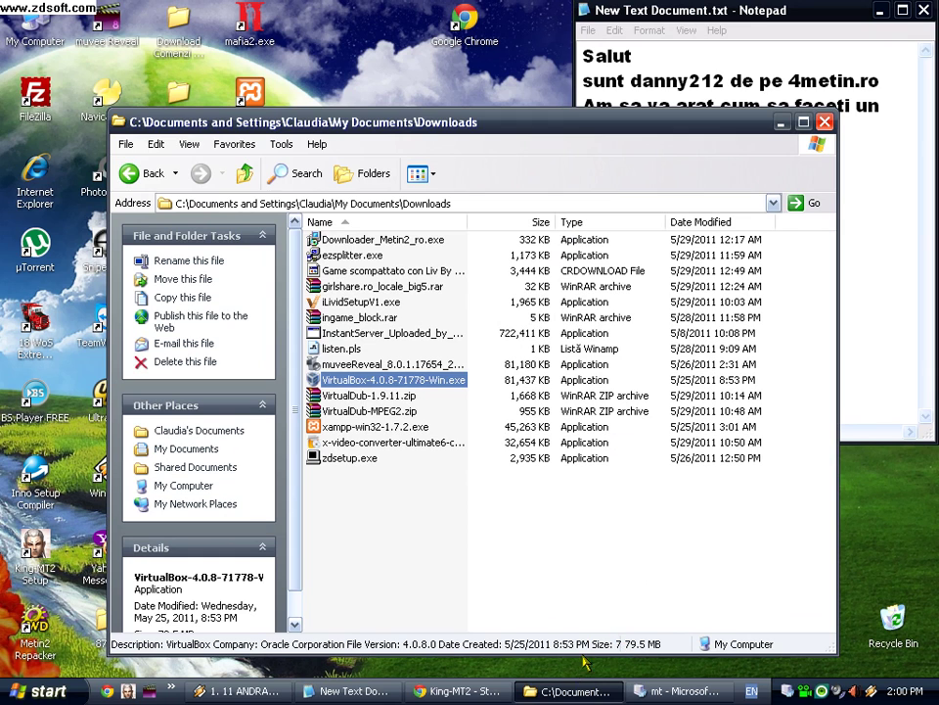
# Step: Minimize the FreeBSD VM window and confirm running the VirtualBox 4.0.8 installer
pyautogui.click(643, 691)
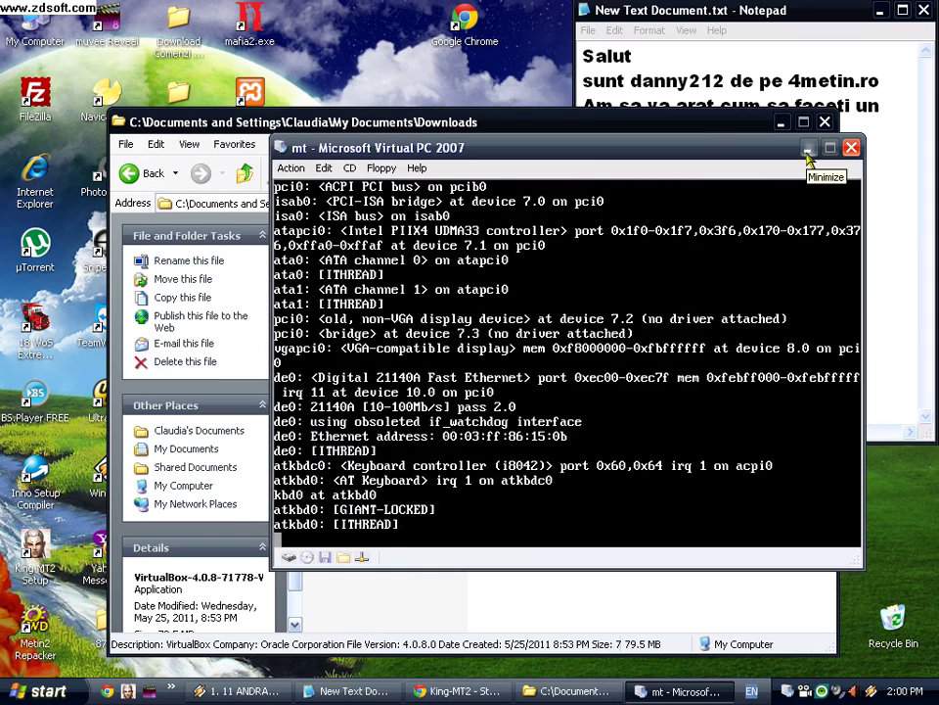
pyautogui.click(807, 149)
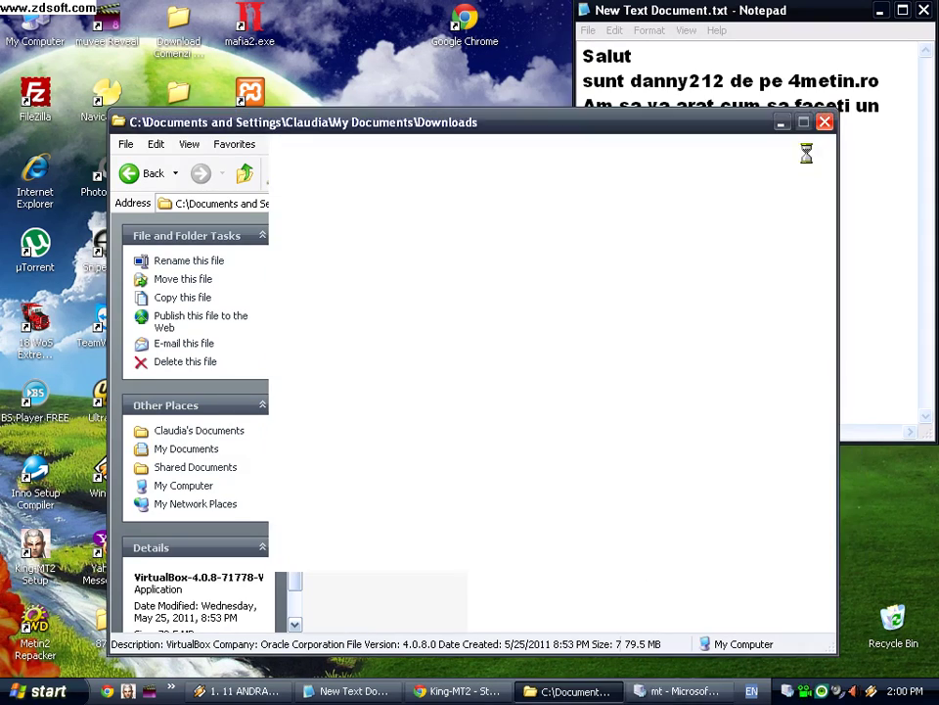
pyautogui.rightClick(460, 691)
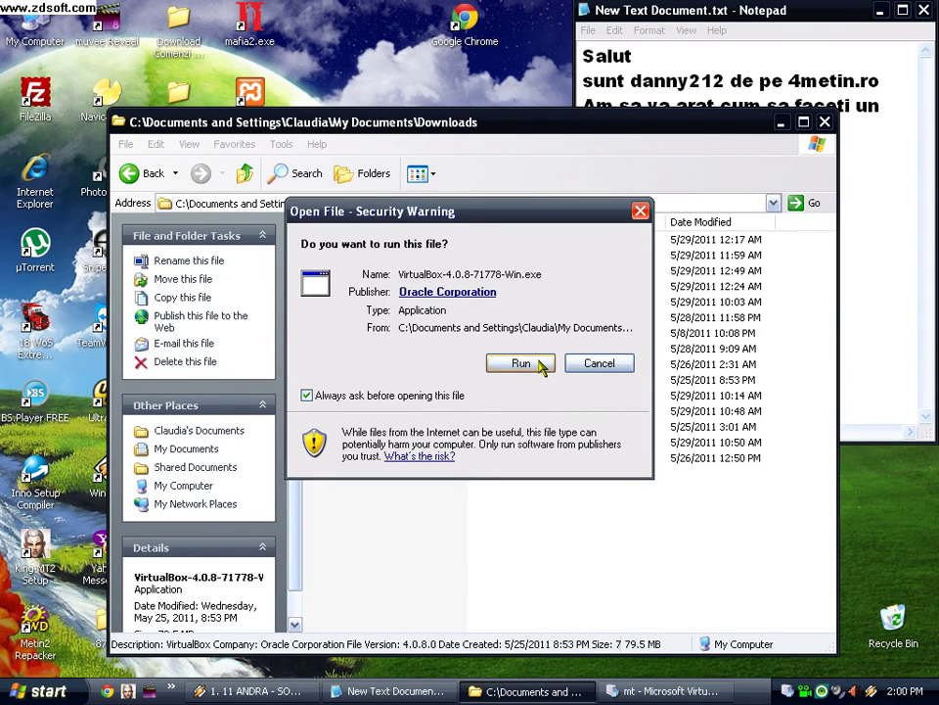
pyautogui.click(540, 362)
# Step: Replace the note with 'nu avem nevioe de virtualbox', 'doar sa fie in PC', 'dc ?', 'pt ip-uri'
pyautogui.click(825, 121)
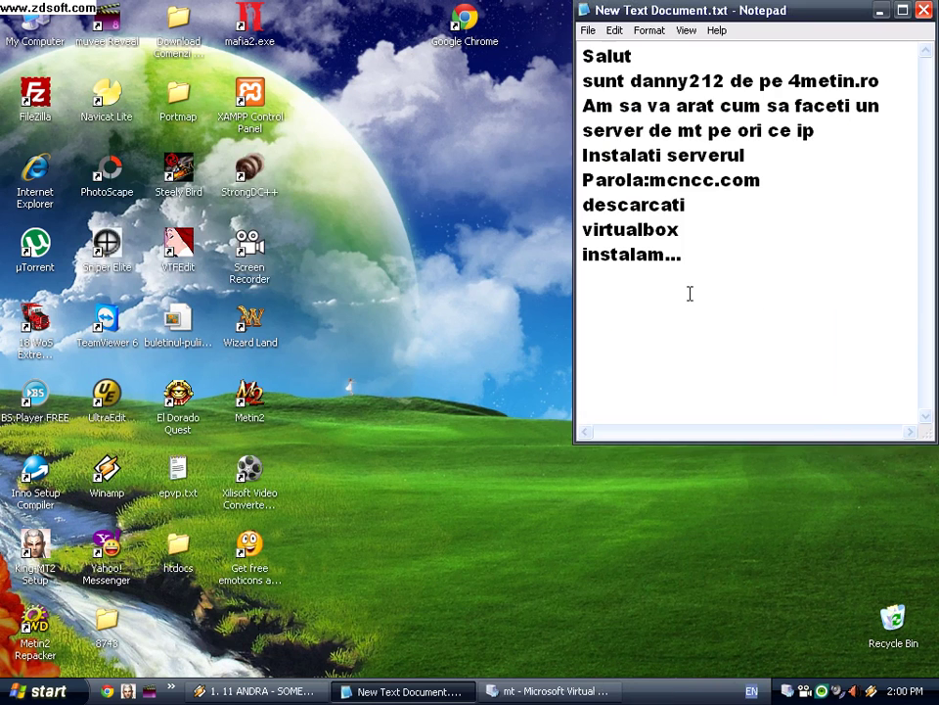
pyautogui.hotkey('ctrl', 'a')
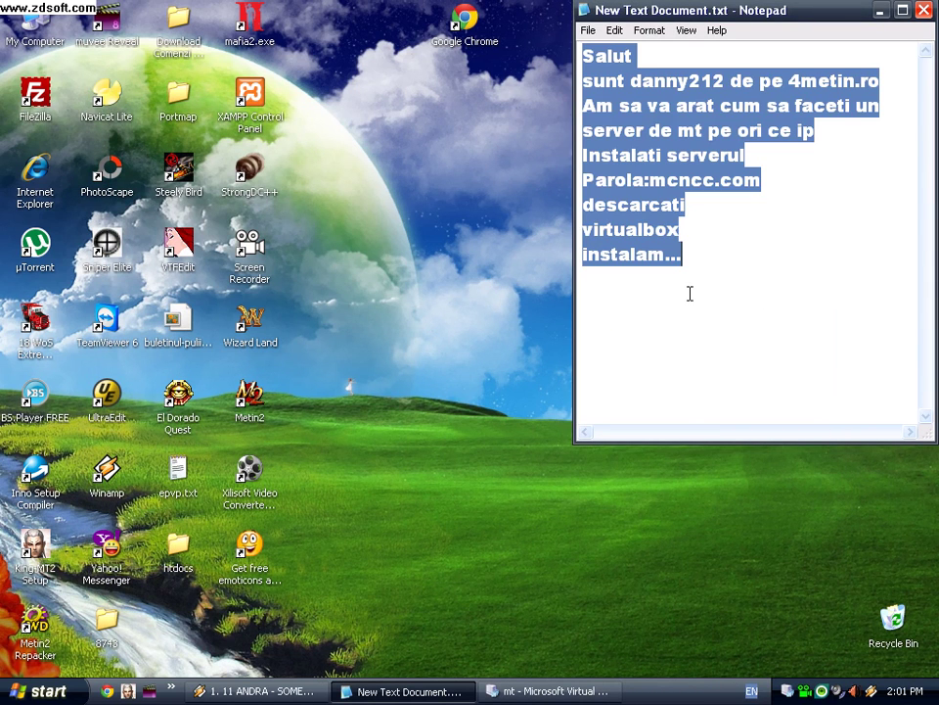
pyautogui.write('nu')
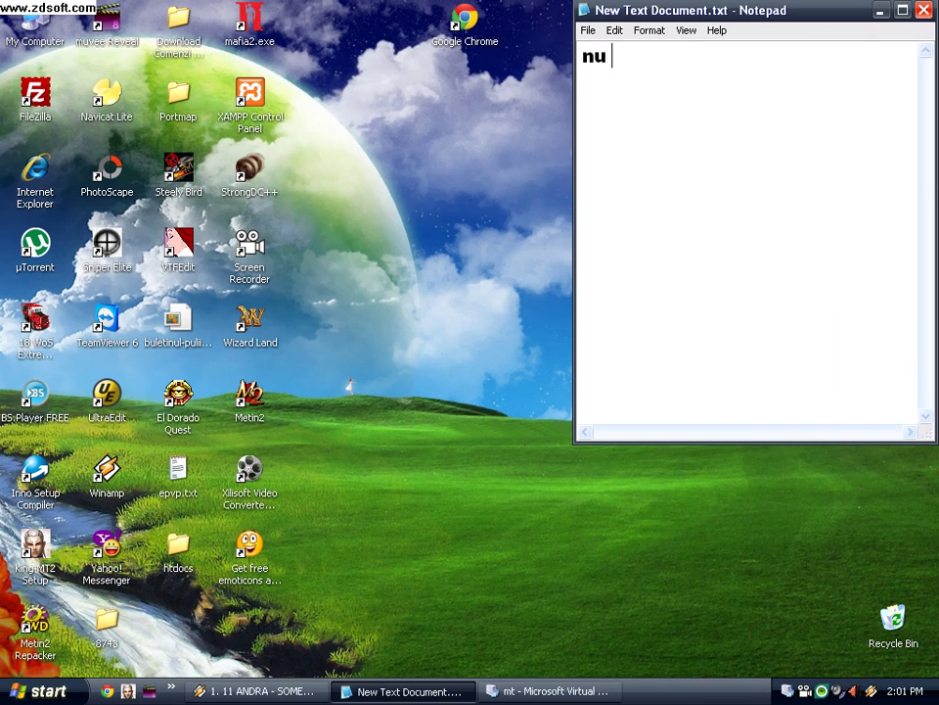
pyautogui.write(' avem ne')
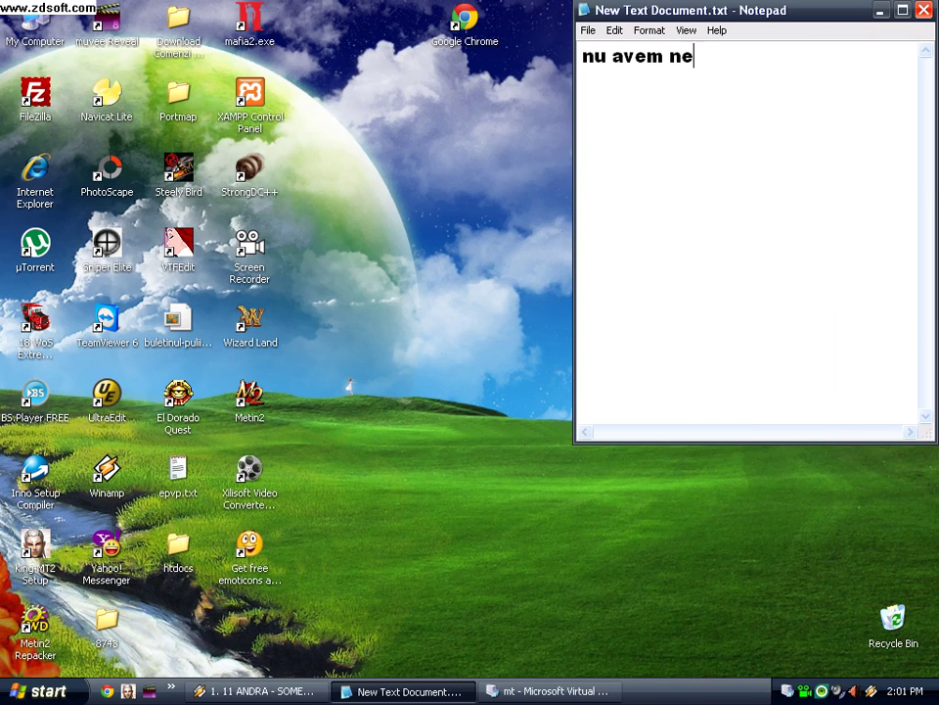
pyautogui.write('vioe de v')
pyautogui.write('irtualbox ')
pyautogui.write('doar sa')
pyautogui.write(' fie in')
pyautogui.write(' PC ')
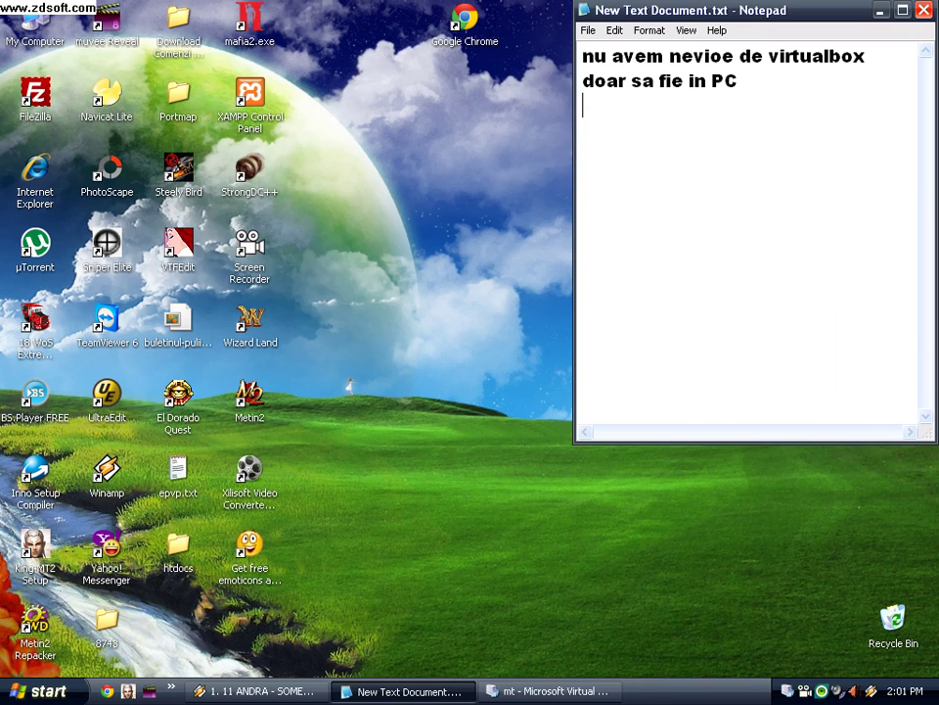
pyautogui.write('dc ')
pyautogui.write('? ')
pyautogui.write('pt ip-uri')
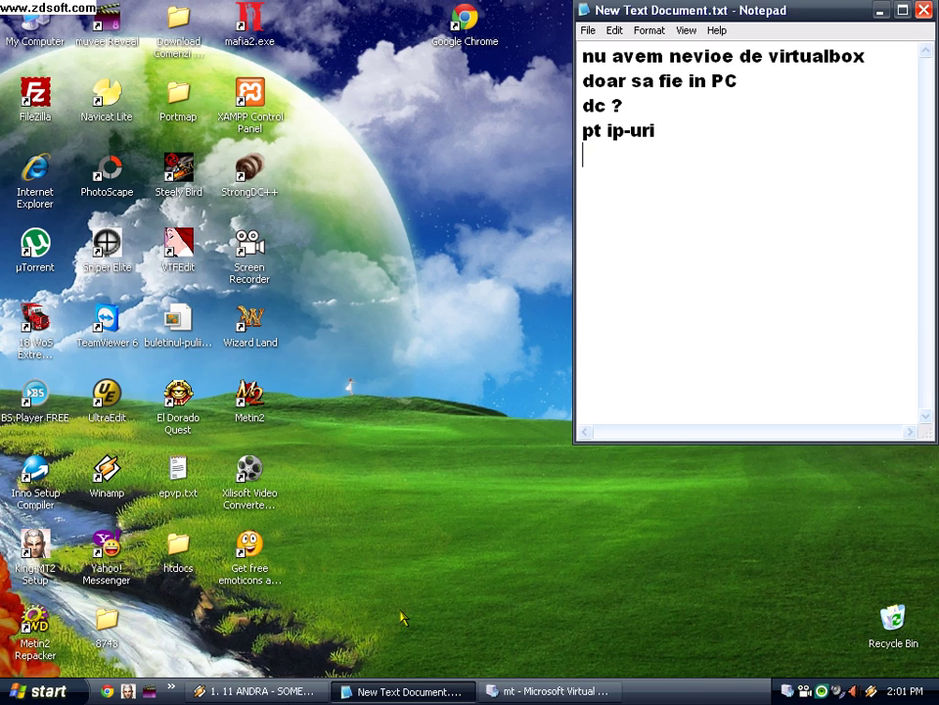
pyautogui.click(403, 692)
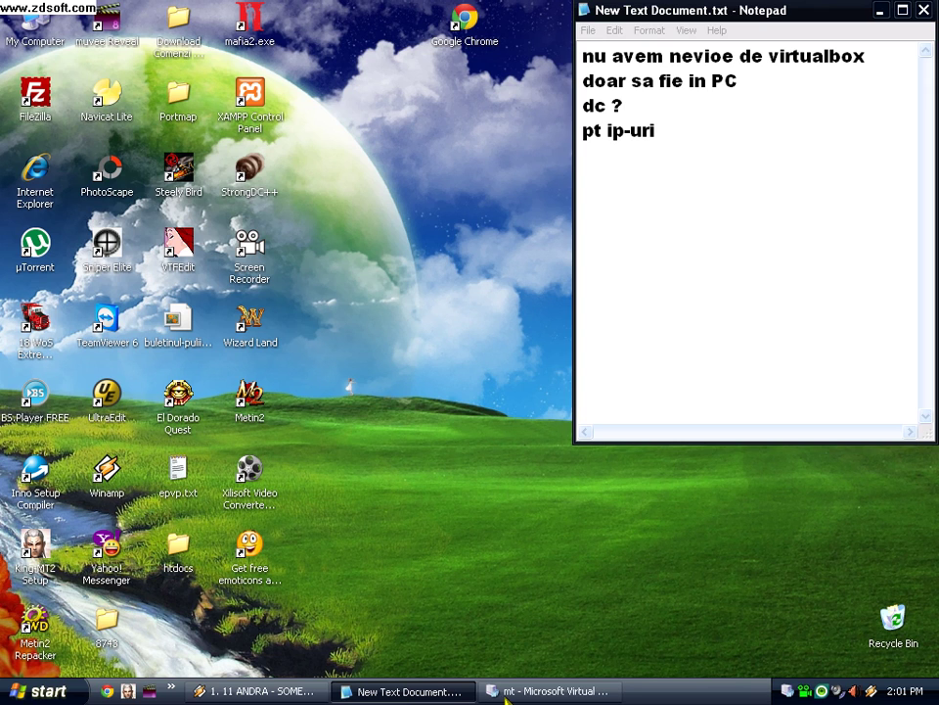
# Step: Refresh the desktop and move the FreeBSD virtual machine window to the left
pyautogui.rightClick(428, 501)
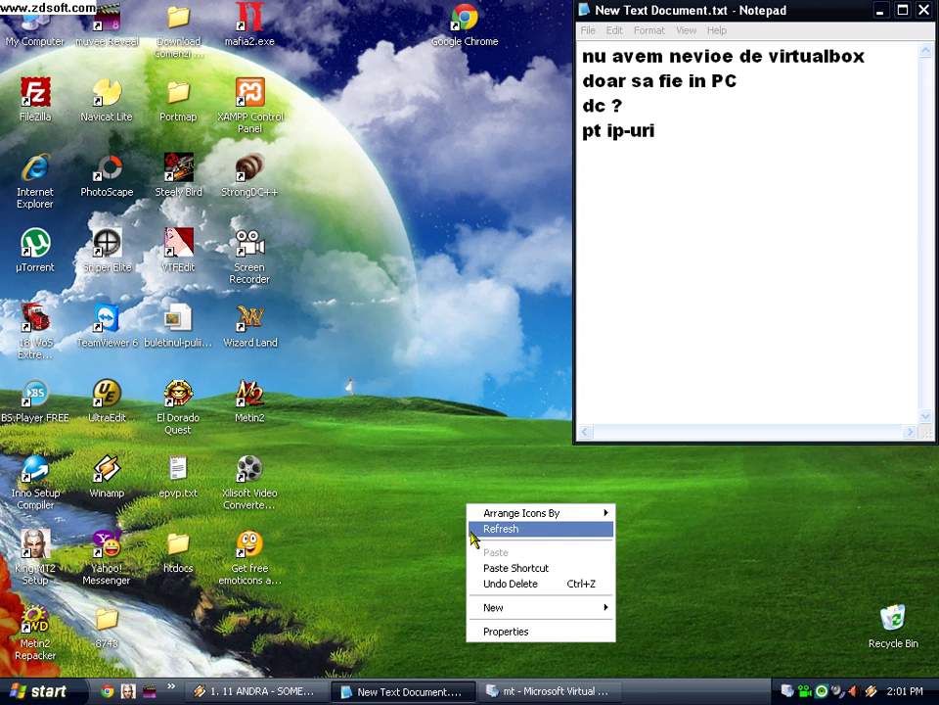
pyautogui.click(471, 529)
pyautogui.click(548, 691)
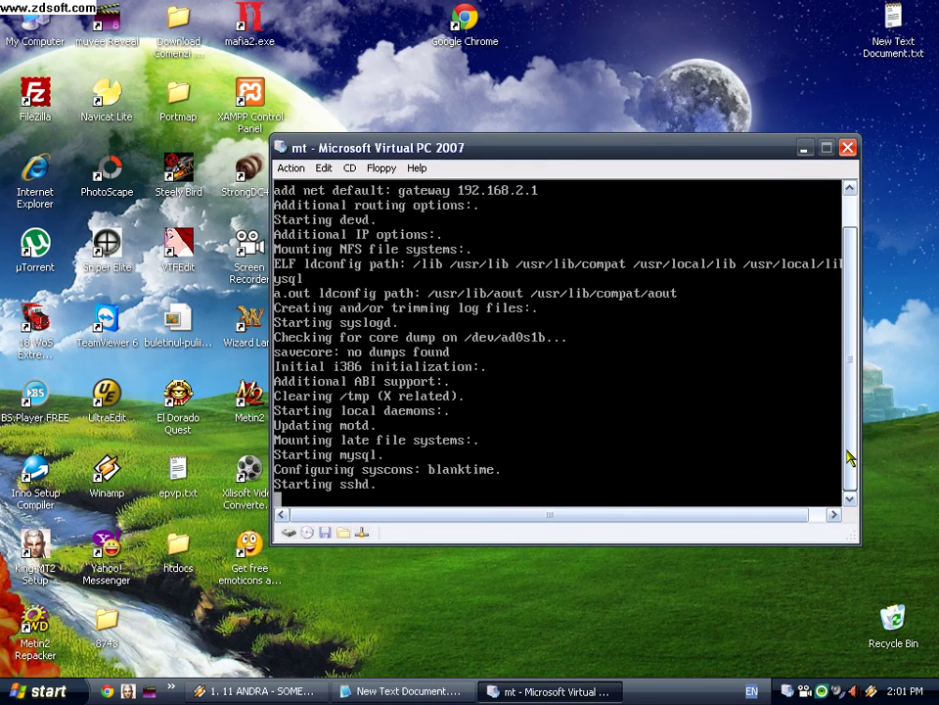
pyautogui.click(681, 473)
pyautogui.hotkey('alt', 'Tab')
pyautogui.moveTo(455, 147); pyautogui.dragTo(359, 143)
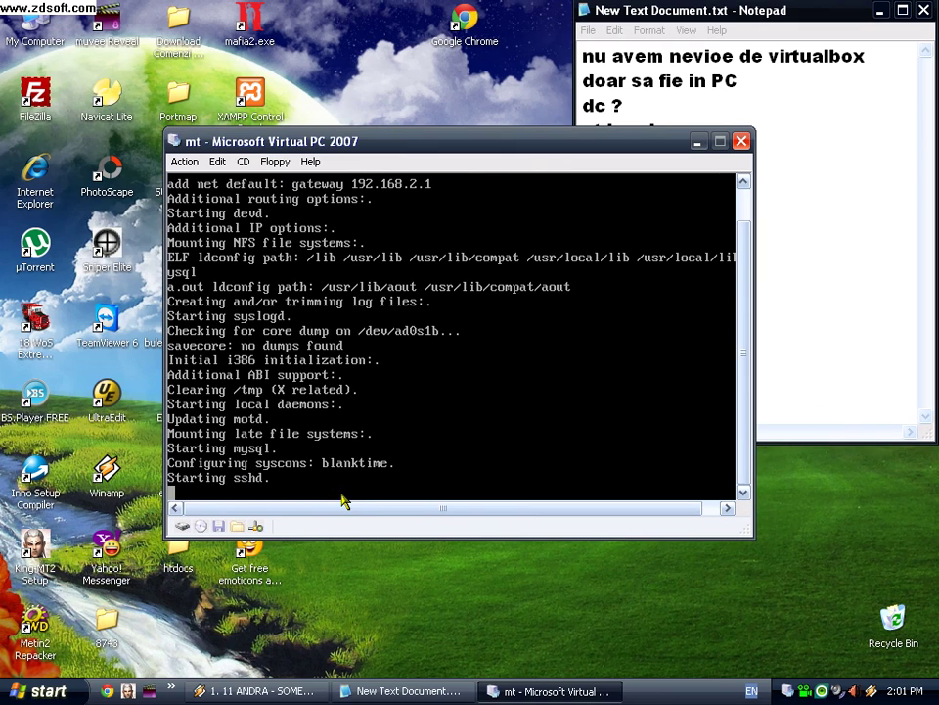
pyautogui.moveTo(341, 510); pyautogui.dragTo(351, 540)
# Step: Add a 'login:root' line and a password line for the VM to the note
pyautogui.click(869, 319)
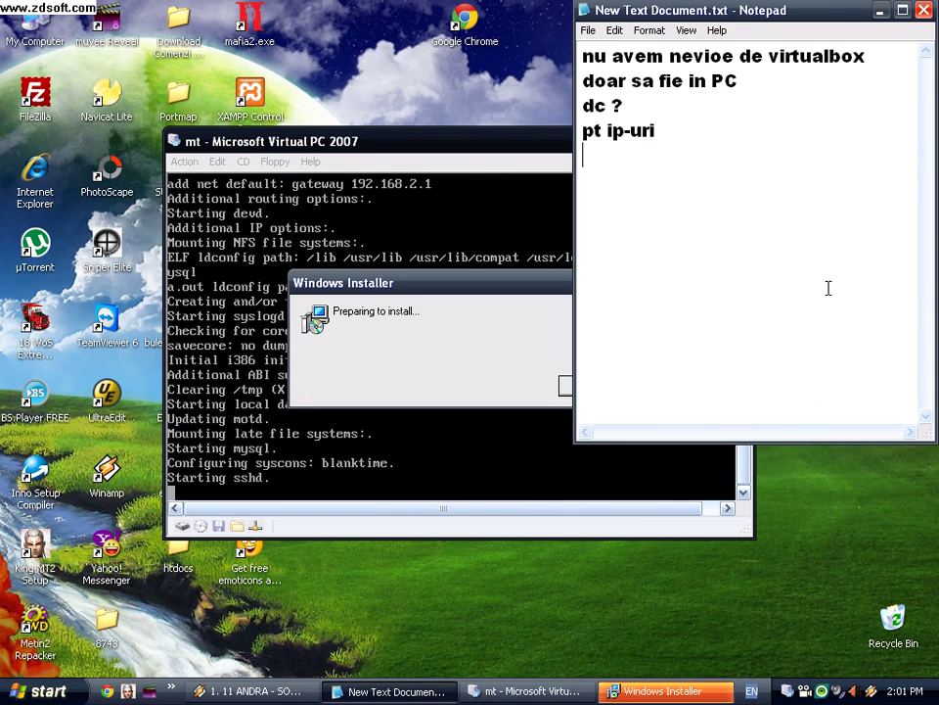
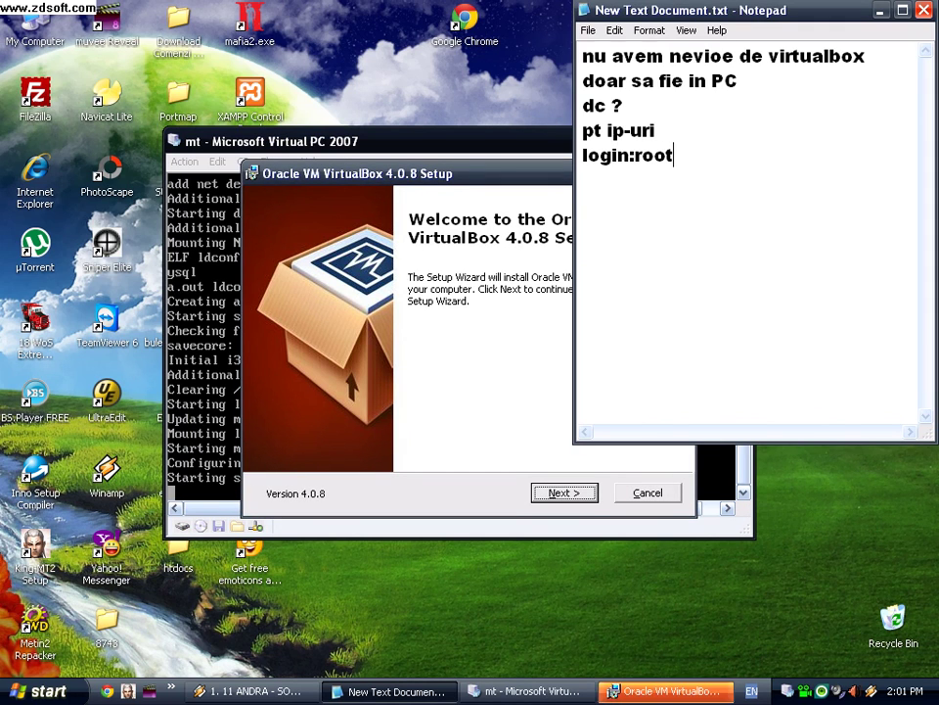
pyautogui.press('Return')
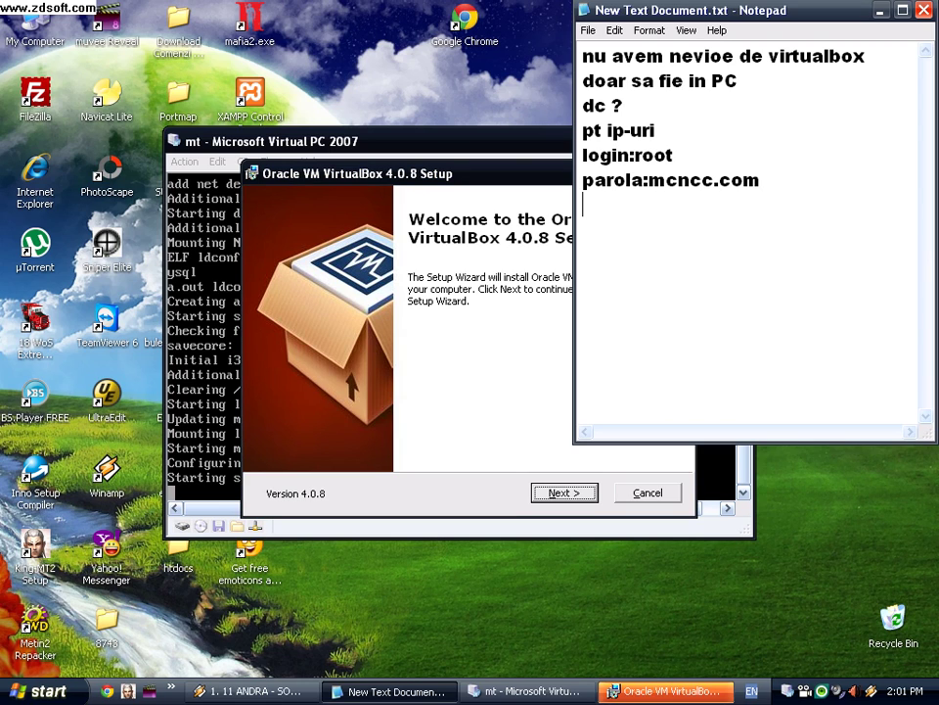
# Step: Install VirtualBox 4.0.8 without desktop or Quick Launch shortcuts, minimizing the wizard
pyautogui.click(497, 451)
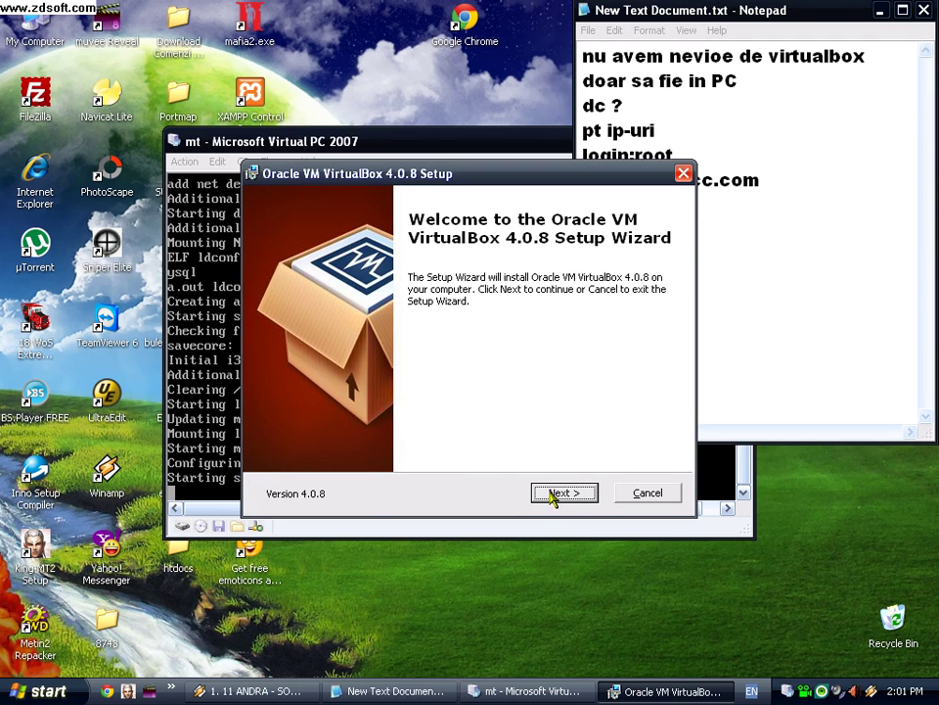
pyautogui.click(552, 494)
pyautogui.click(552, 495)
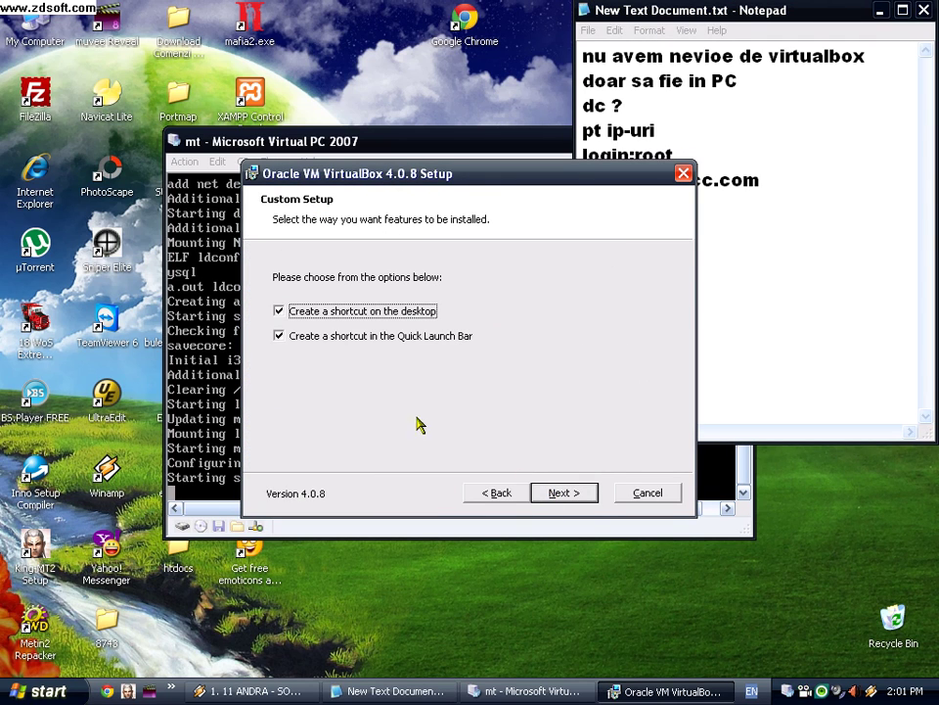
pyautogui.click(280, 312)
pyautogui.click(280, 336)
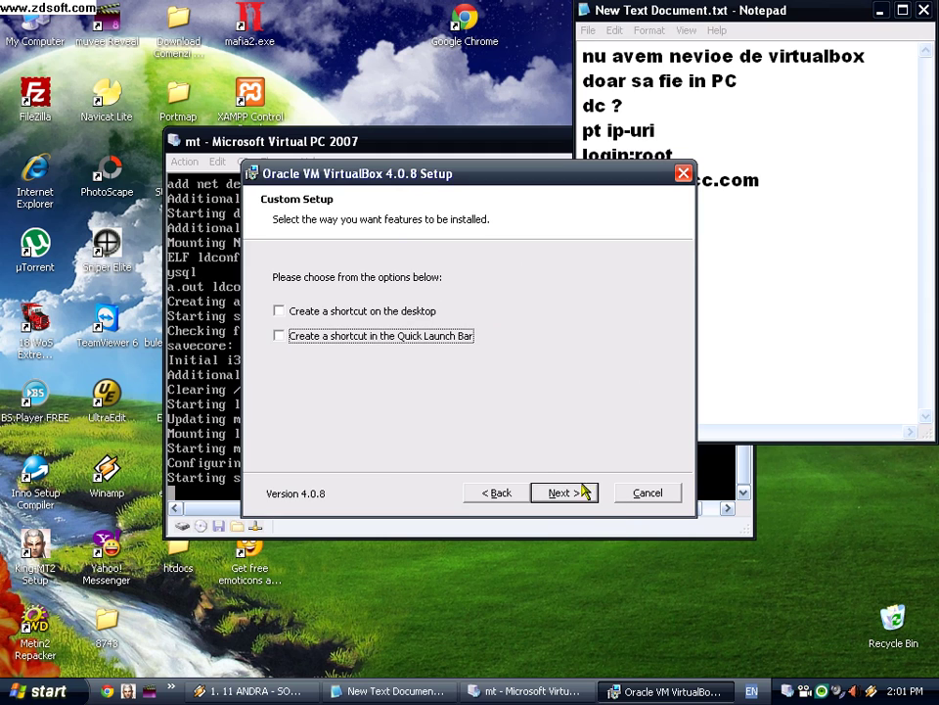
pyautogui.click(562, 493)
pyautogui.click(564, 494)
pyautogui.click(566, 493)
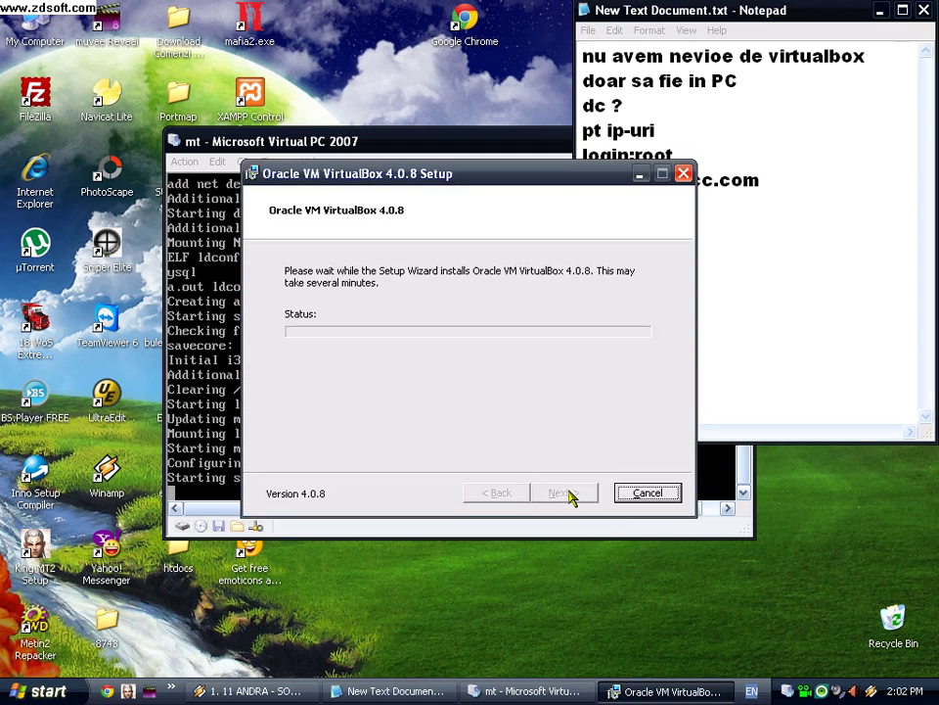
pyautogui.click(640, 175)
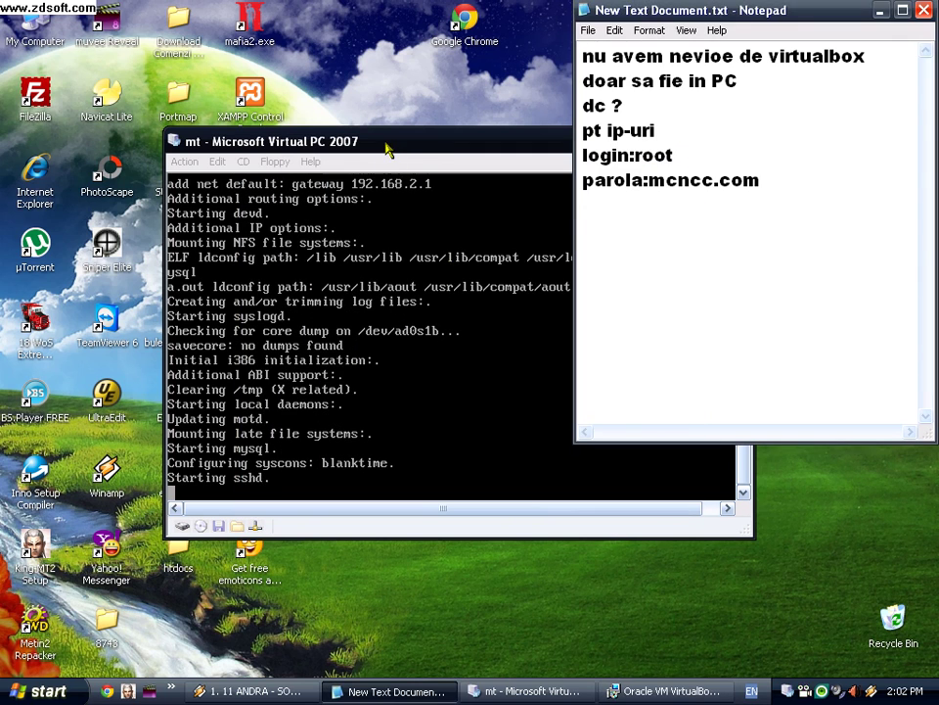
pyautogui.click(387, 146)
# Step: Move the VM window up and add 'sysinstall' to the note
pyautogui.moveTo(387, 147); pyautogui.dragTo(345, 89)
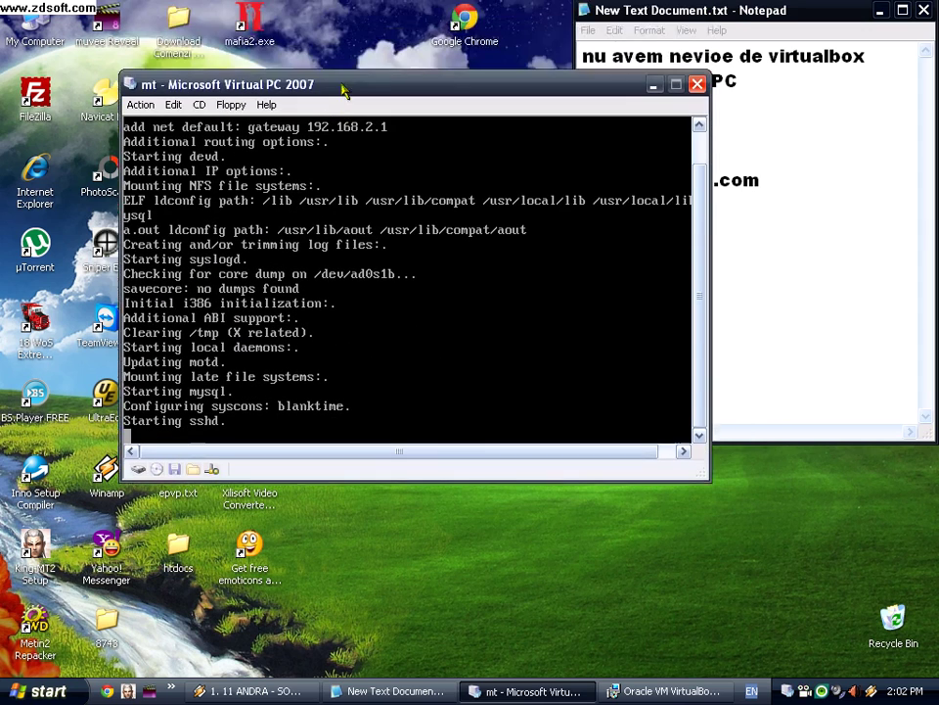
pyautogui.click(856, 309)
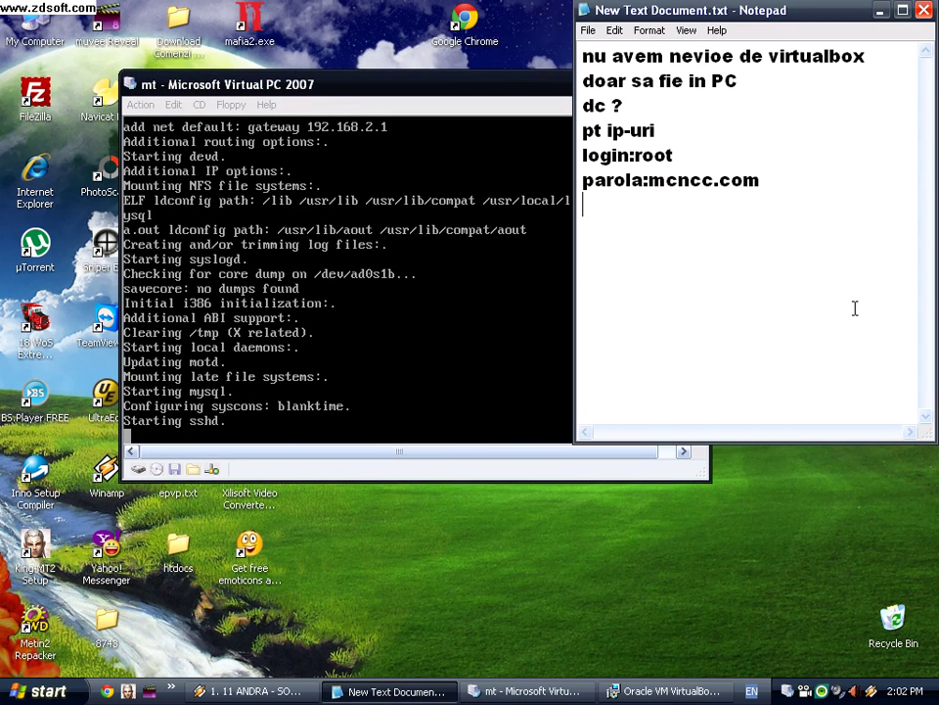
pyautogui.write('sysins')
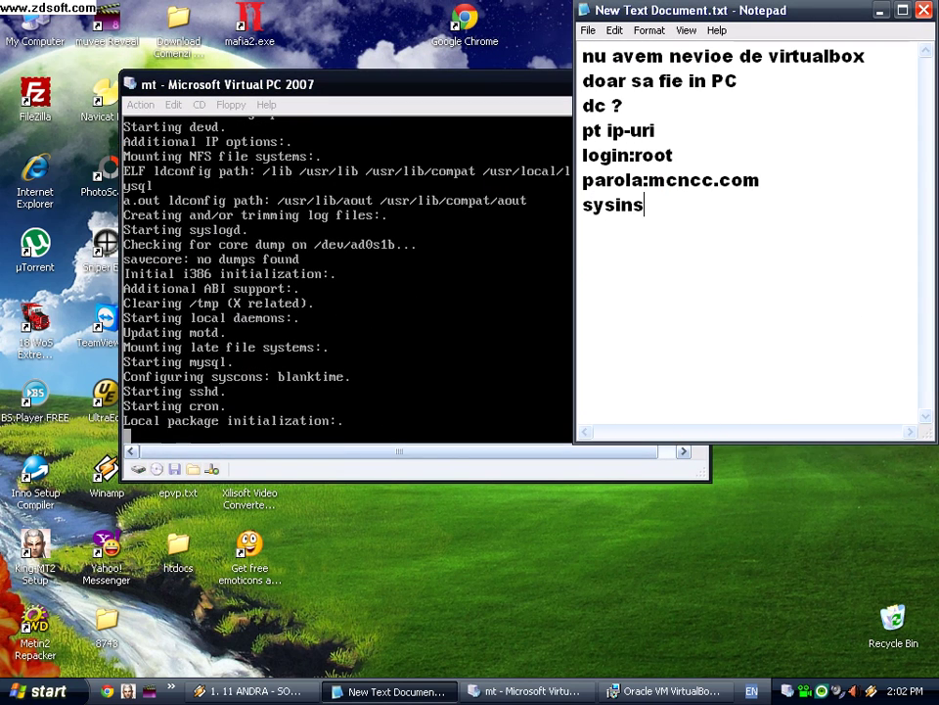
pyautogui.write('tall')
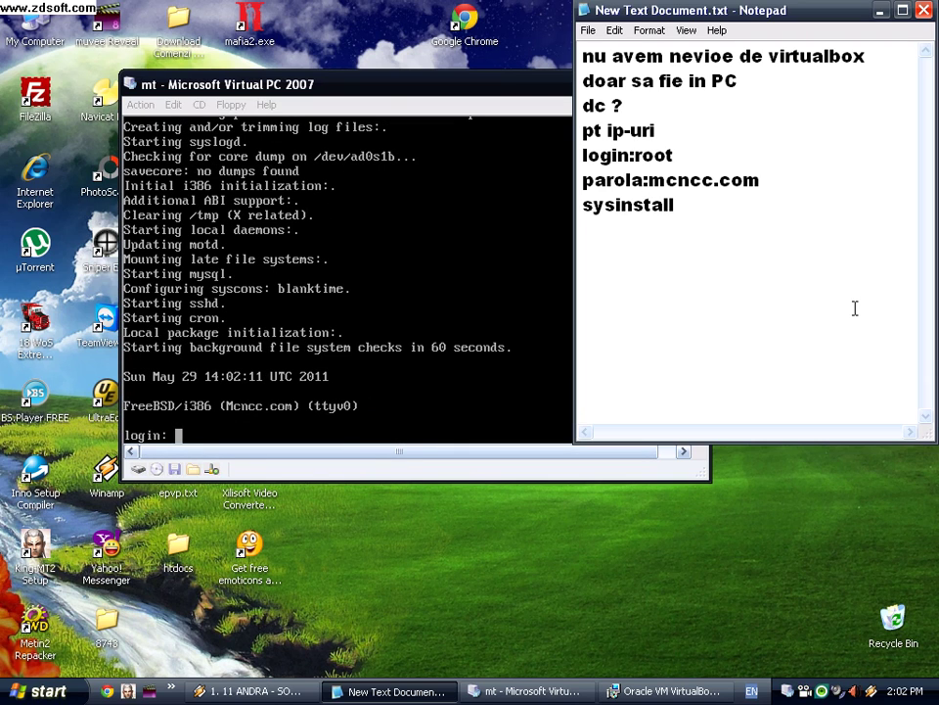
# Step: Log in to FreeBSD as root with its password, retrying once, and run sysinstall
pyautogui.click(387, 104)
pyautogui.press('Return')
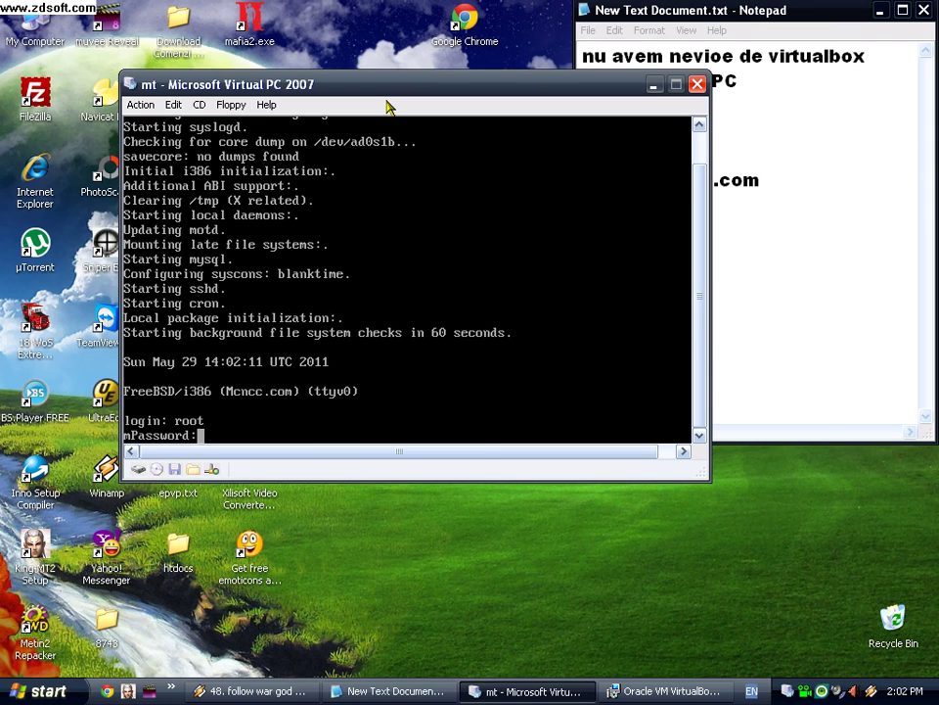
pyautogui.press('Return')
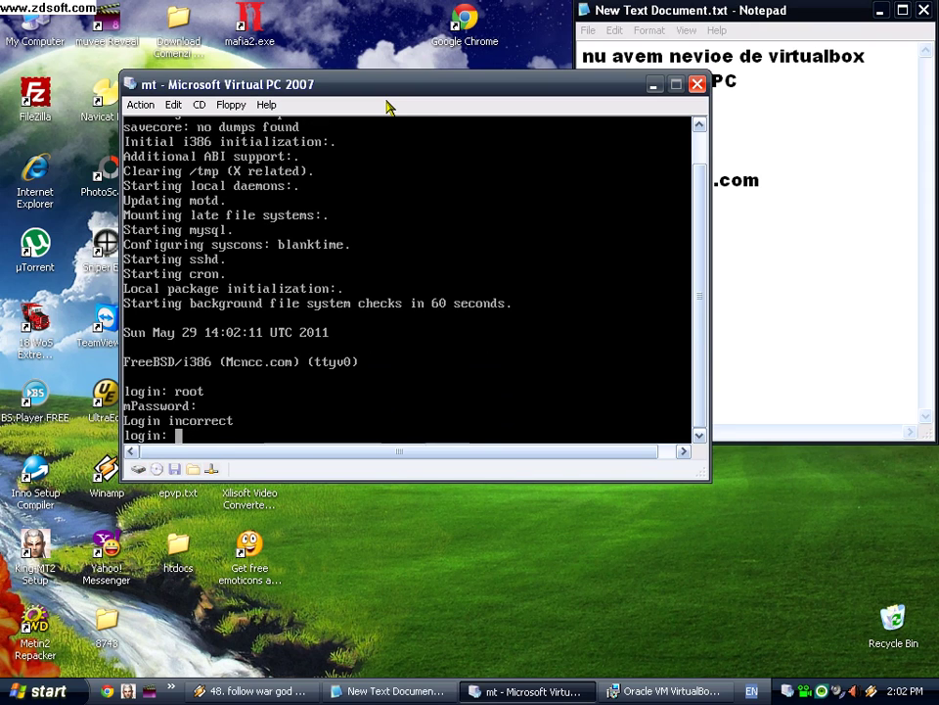
pyautogui.press('Return')
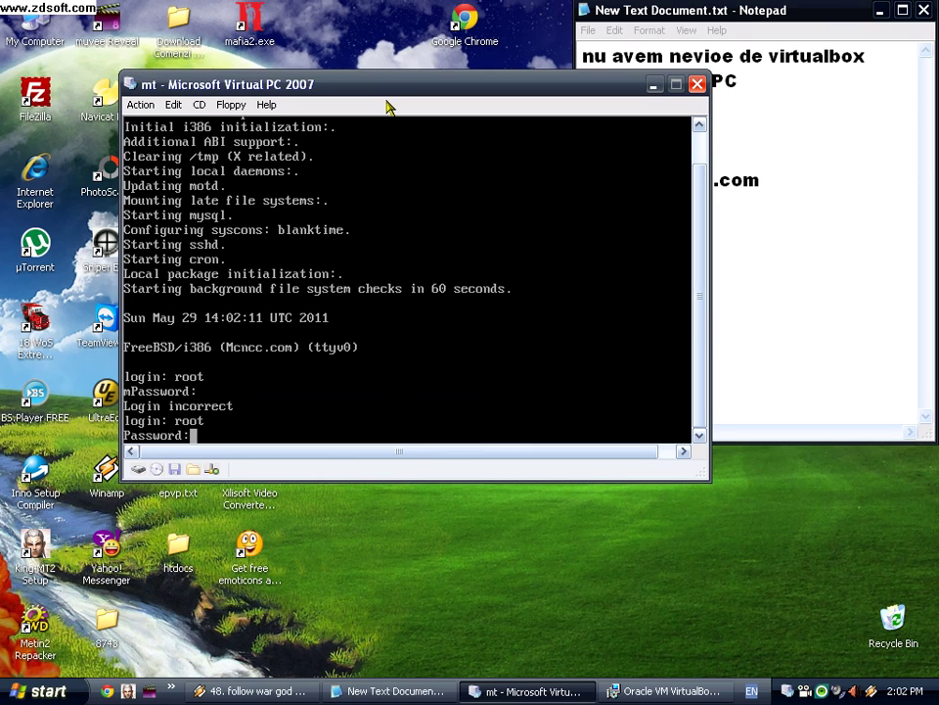
pyautogui.press('Return')
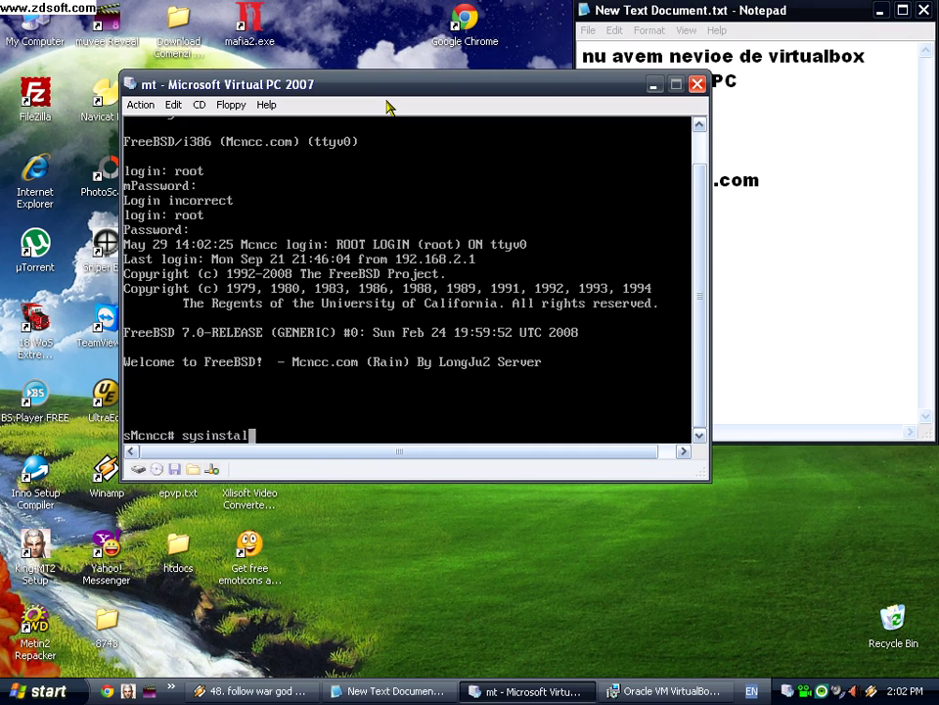
pyautogui.press('Return')
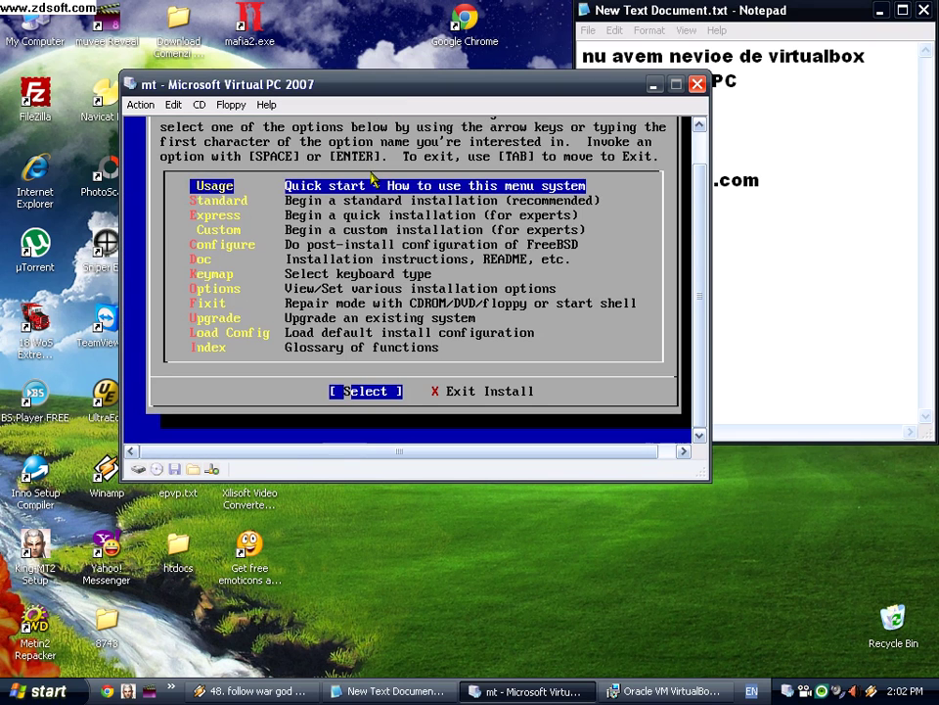
# Step: Open Configure > Networking > Interfaces > de0, declining IPv6 and DHCP
pyautogui.press('Down')
pyautogui.press('Down')
pyautogui.press('Down')
pyautogui.press('Down')
pyautogui.press('Return')
pyautogui.press('Down')
pyautogui.press('Down')
pyautogui.press('Down')
pyautogui.press('Down')
pyautogui.press('Down')
pyautogui.press('Down')
pyautogui.press('Down')
pyautogui.press('Down')
pyautogui.press('Down')
pyautogui.press('Down')
pyautogui.press('Down')
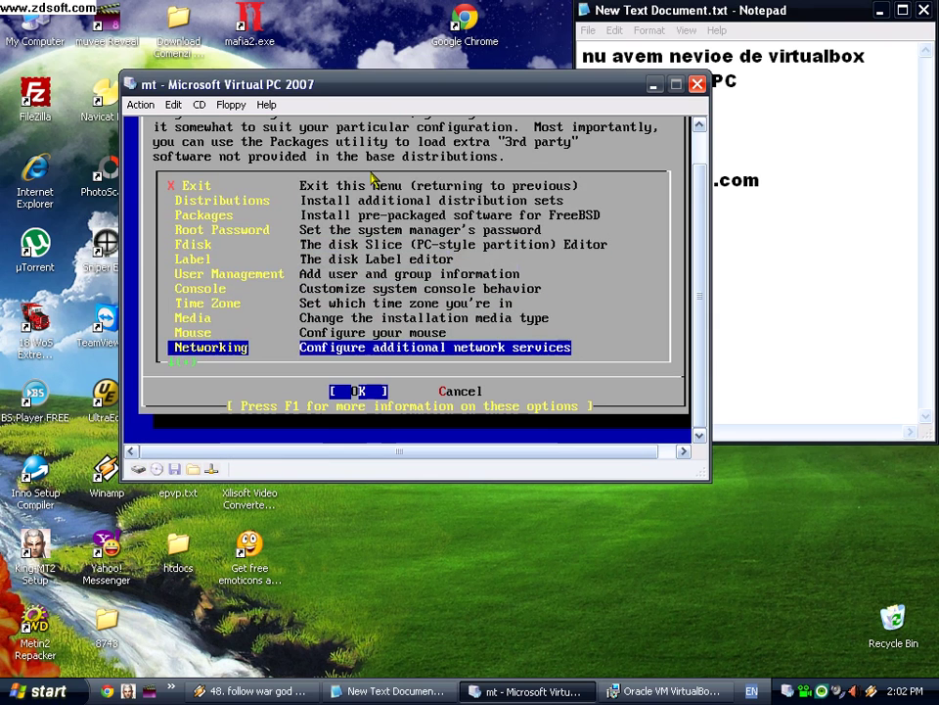
pyautogui.press('Return')
pyautogui.press('Down')
pyautogui.press('Return')
pyautogui.press('Return')
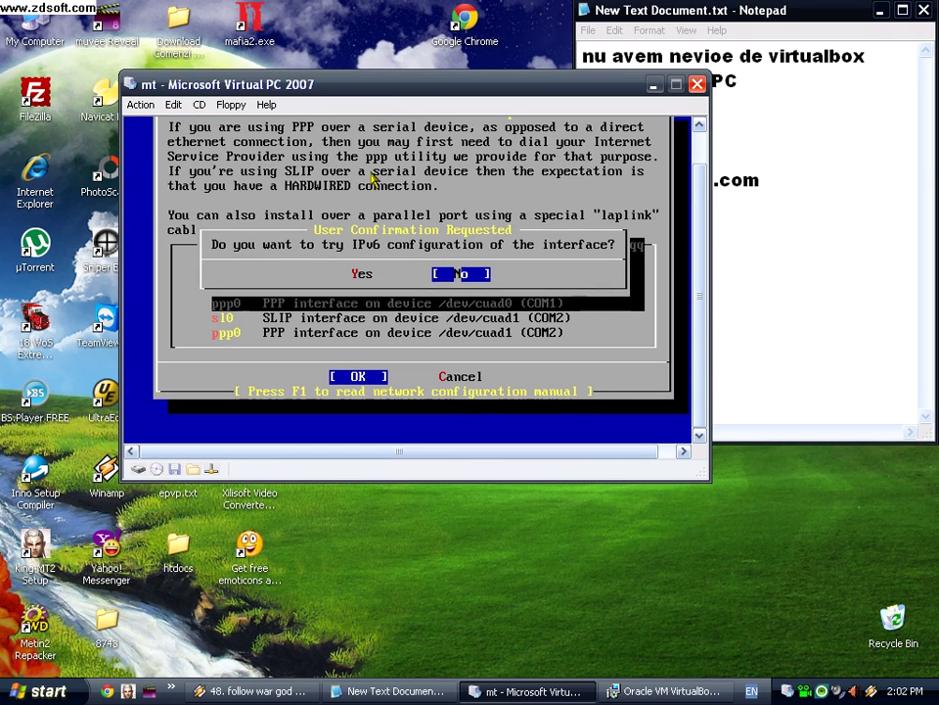
pyautogui.press('Return')
pyautogui.press('Return')
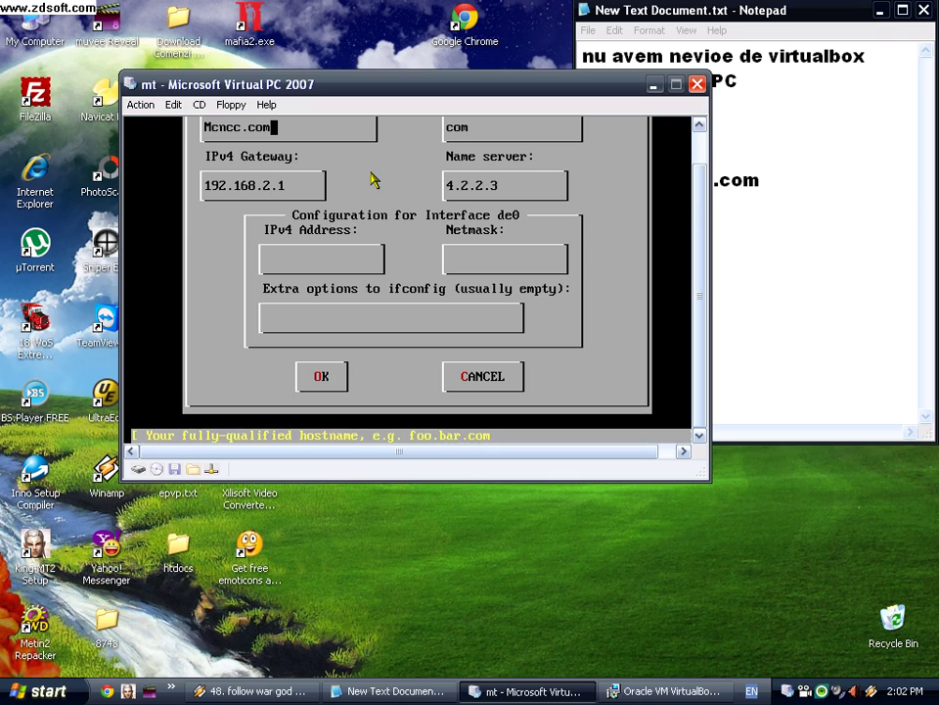
pyautogui.press('Tab')
# Step: Set gateway 192.168.56.1 and address 192.168.56.100, noting 'ip=192.168.56.1=virtualbox' in Notepad
pyautogui.press('Tab')
pyautogui.press('BackSpace')
pyautogui.press('BackSpace')
pyautogui.press('BackSpace')
pyautogui.press('BackSpace')
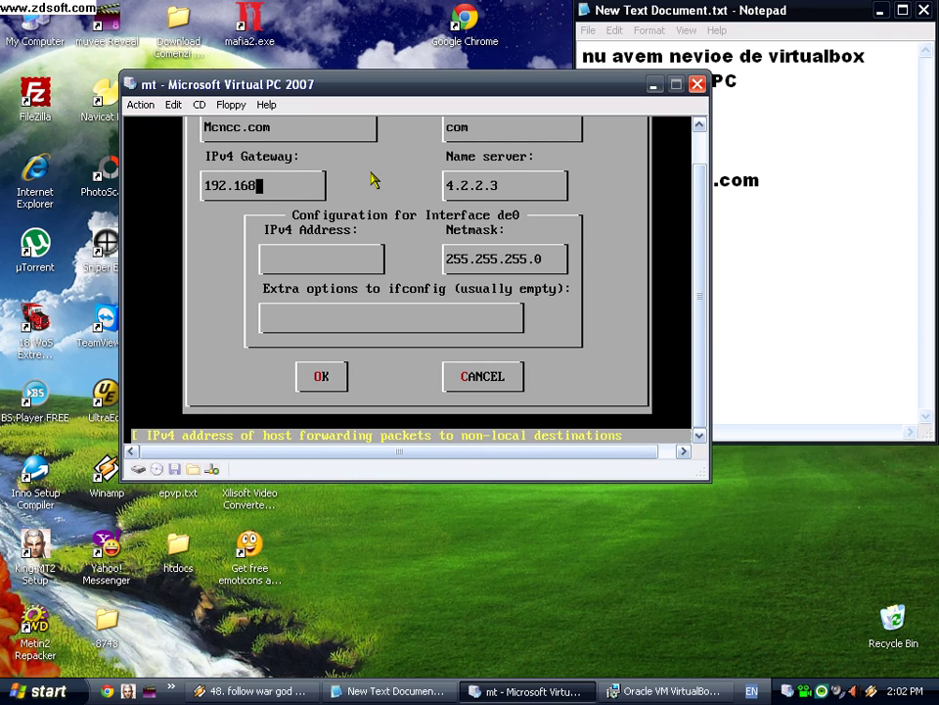
pyautogui.write('.56.')
pyautogui.write('1')
pyautogui.press('Tab')
pyautogui.press('Tab')
pyautogui.write('192.168.56.100')
pyautogui.press('Tab')
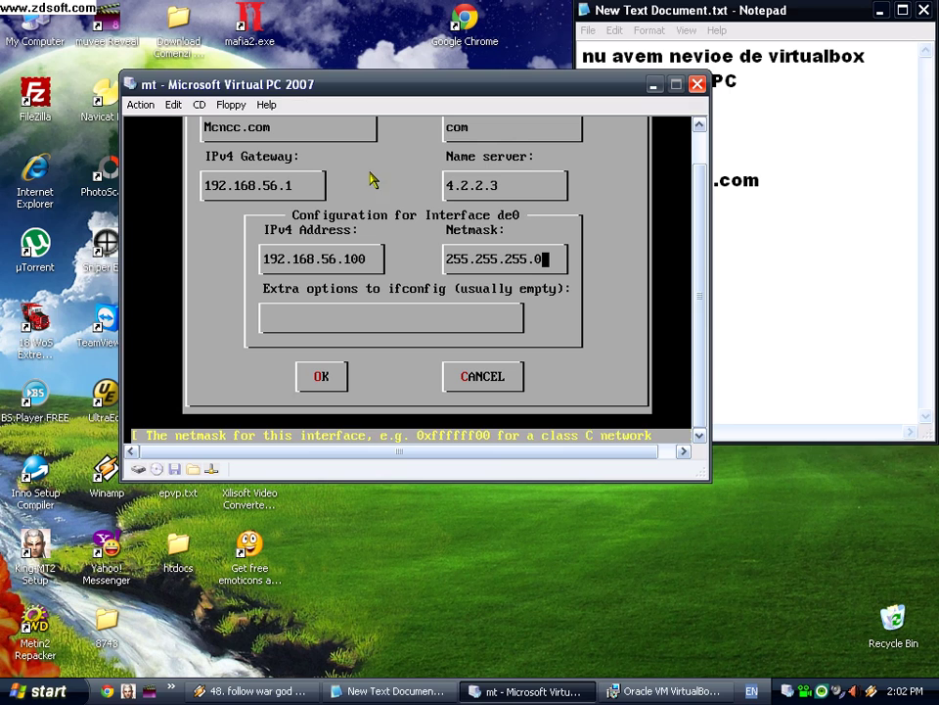
pyautogui.click(856, 254)
pyautogui.write('ip')
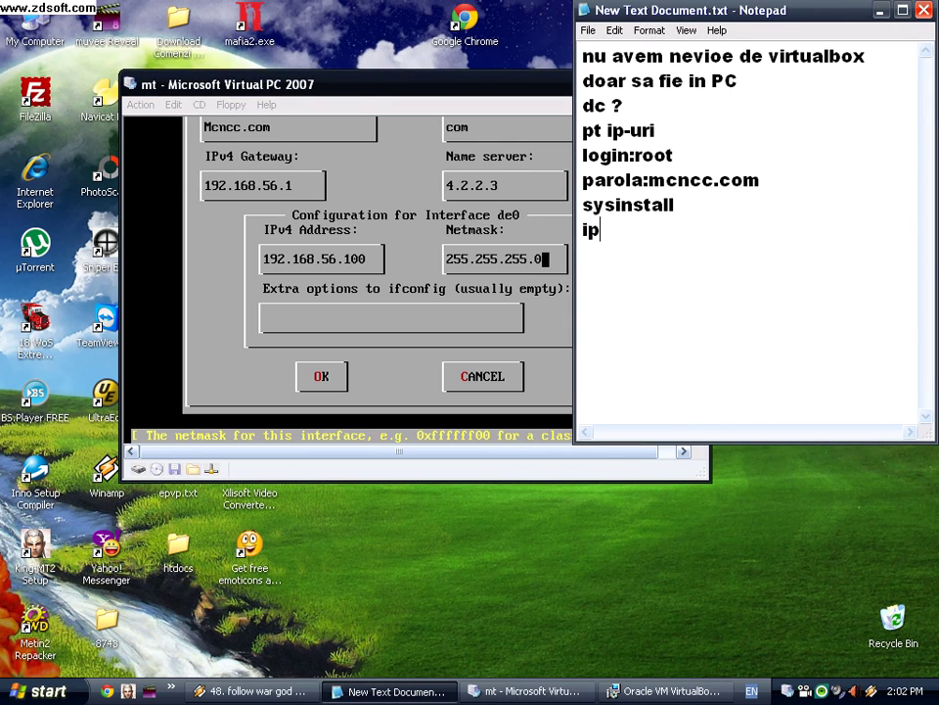
pyautogui.write('=192.16')
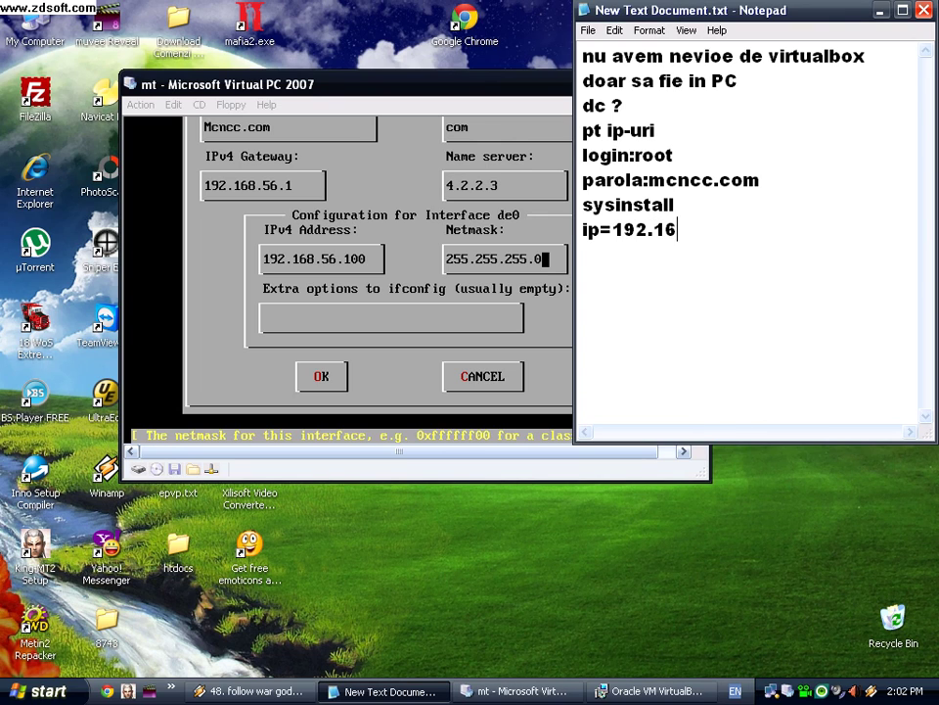
pyautogui.write('8.56.1=virtualbox')
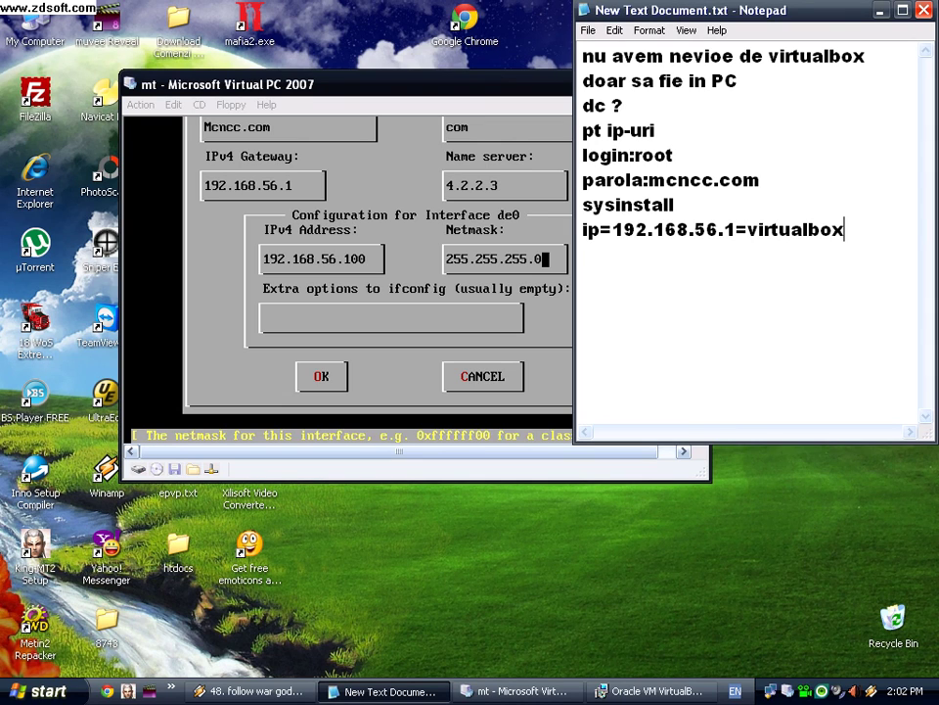
# Step: Minimize the VirtualBox setup window and return to the Virtual PC console
pyautogui.click(621, 693)
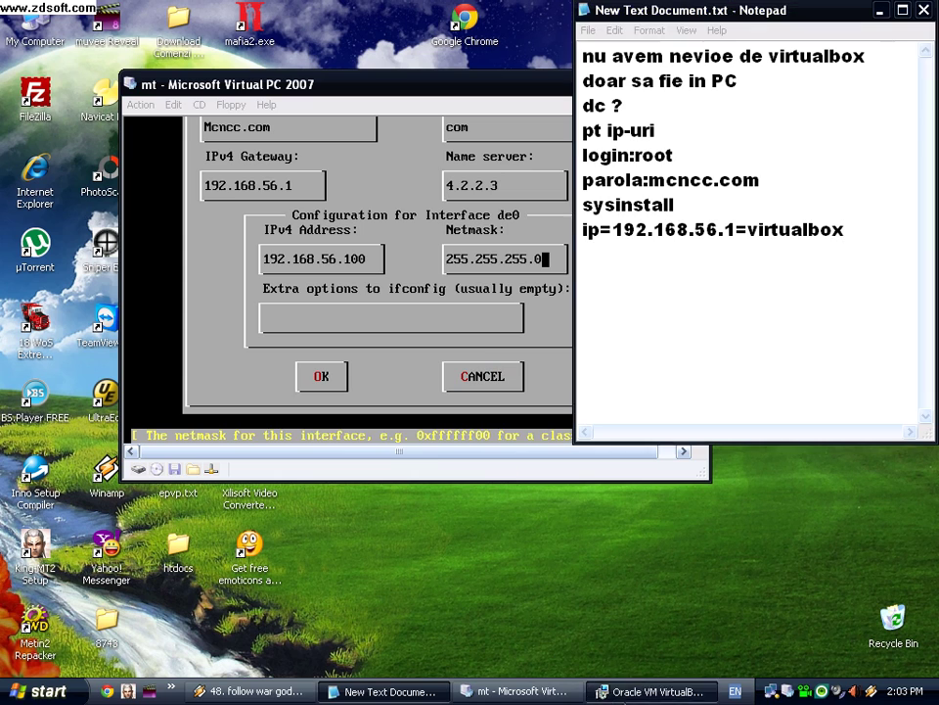
pyautogui.click(621, 691)
pyautogui.click(479, 88)
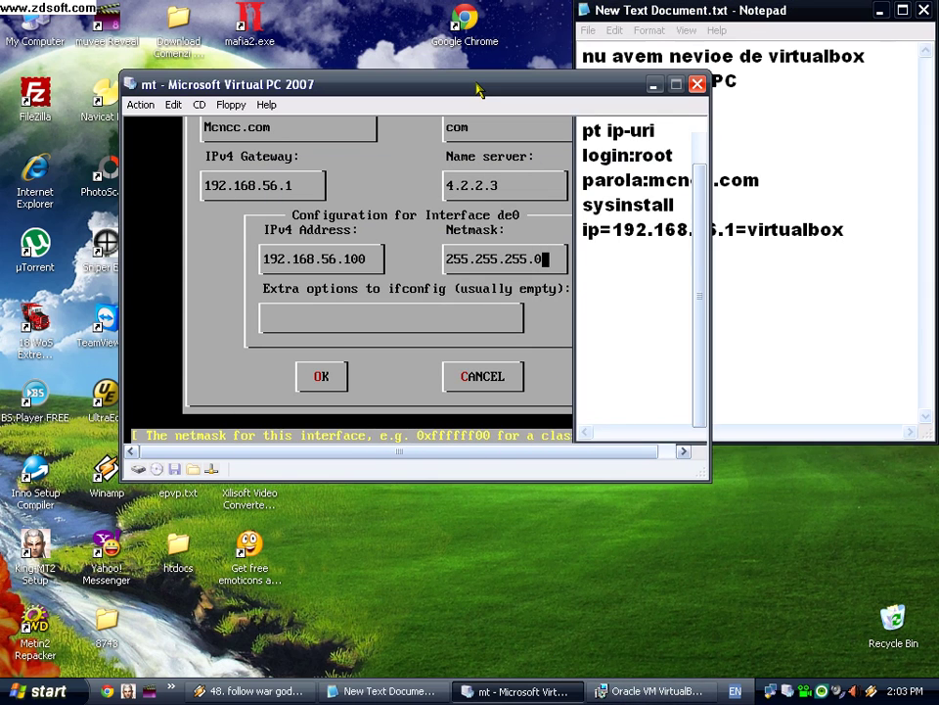
# Step: Run ipconfig in cmd from Start > Run; the VirtualBox Host-Only adapter shows 0.0.0.0
pyautogui.click(44, 692)
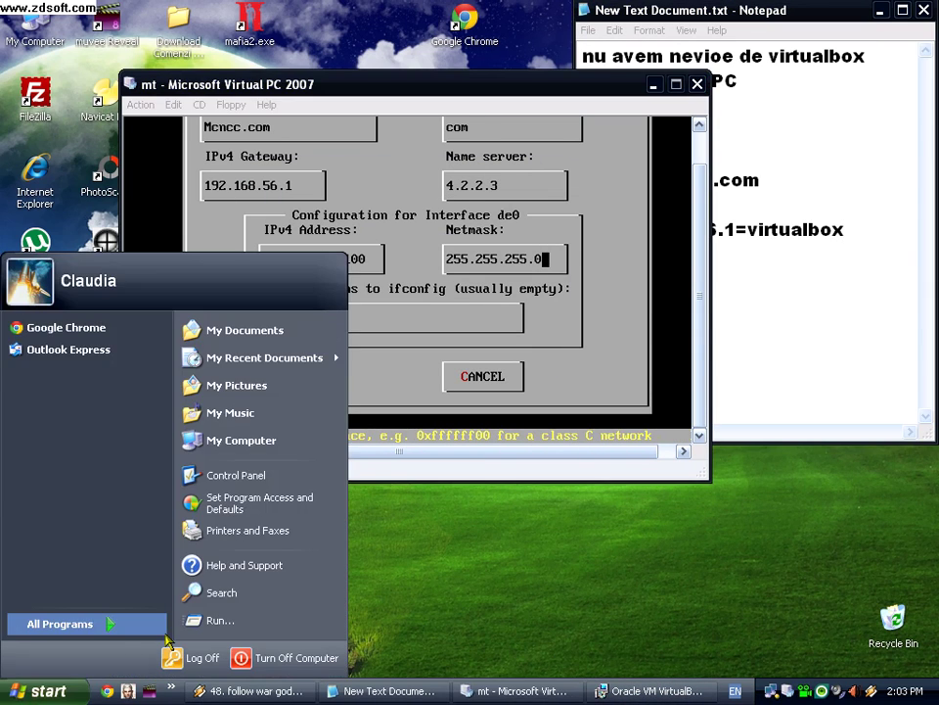
pyautogui.moveTo(101, 631)
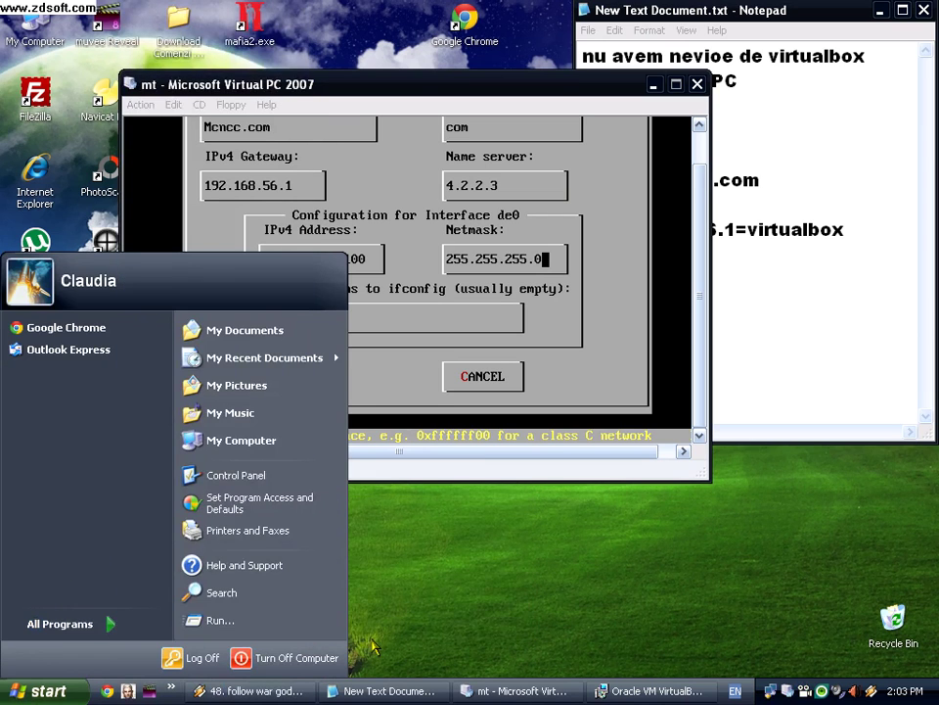
pyautogui.click(236, 627)
pyautogui.press('Return')
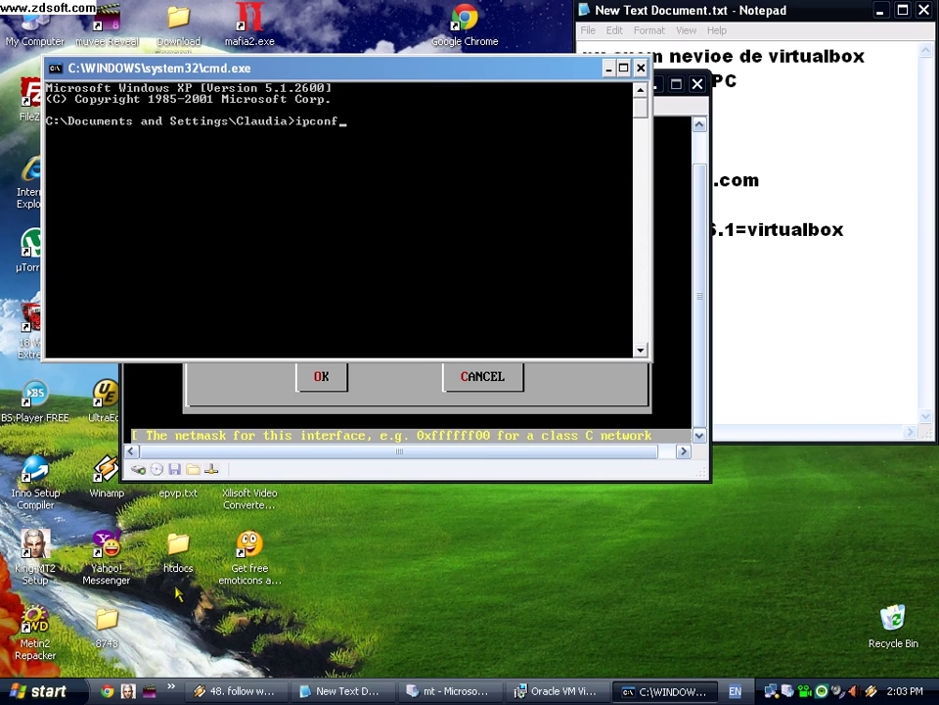
pyautogui.write('ipconfig')
pyautogui.press('Return')
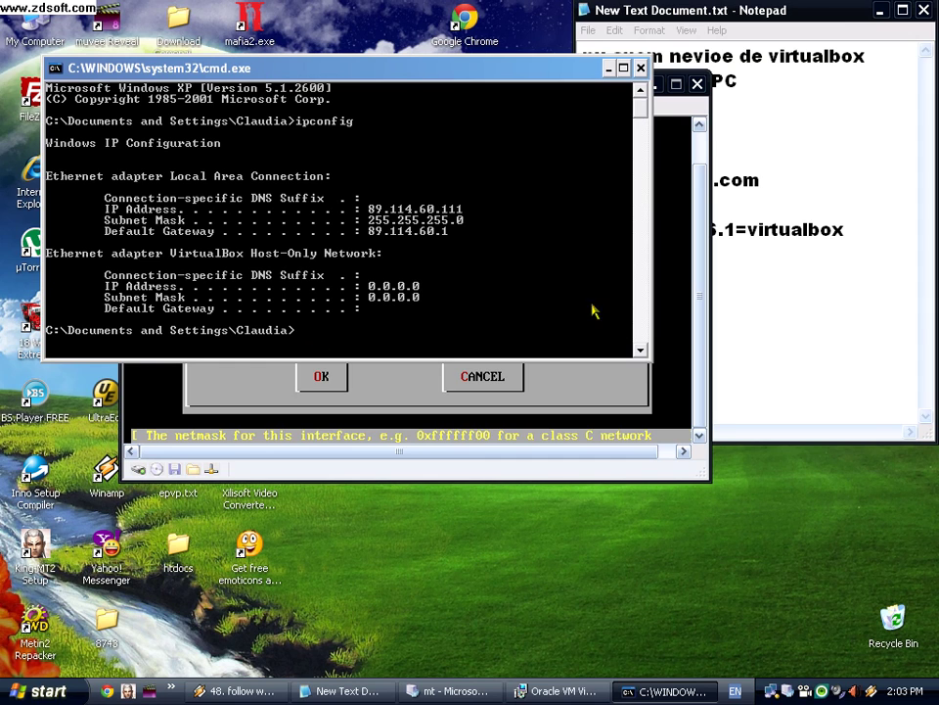
# Step: Close the console and add 'inca nu e gata....', 'scriem', '/etc/rc.d/netif restart' and 'reboot' to the notes
pyautogui.click(639, 69)
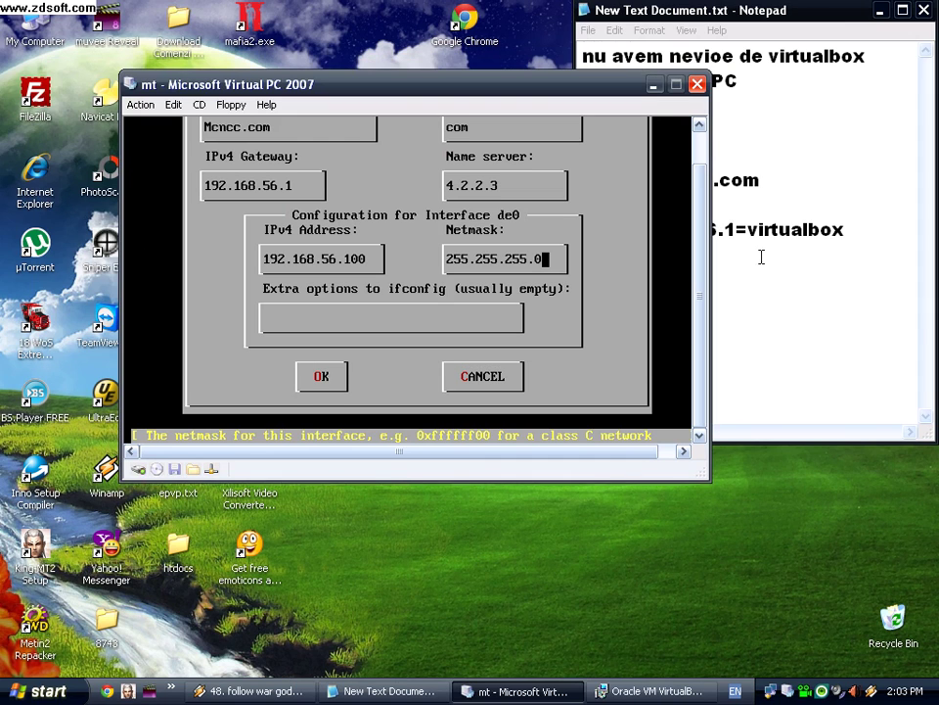
pyautogui.click(883, 236)
pyautogui.press('Return')
pyautogui.write('inca nu e')
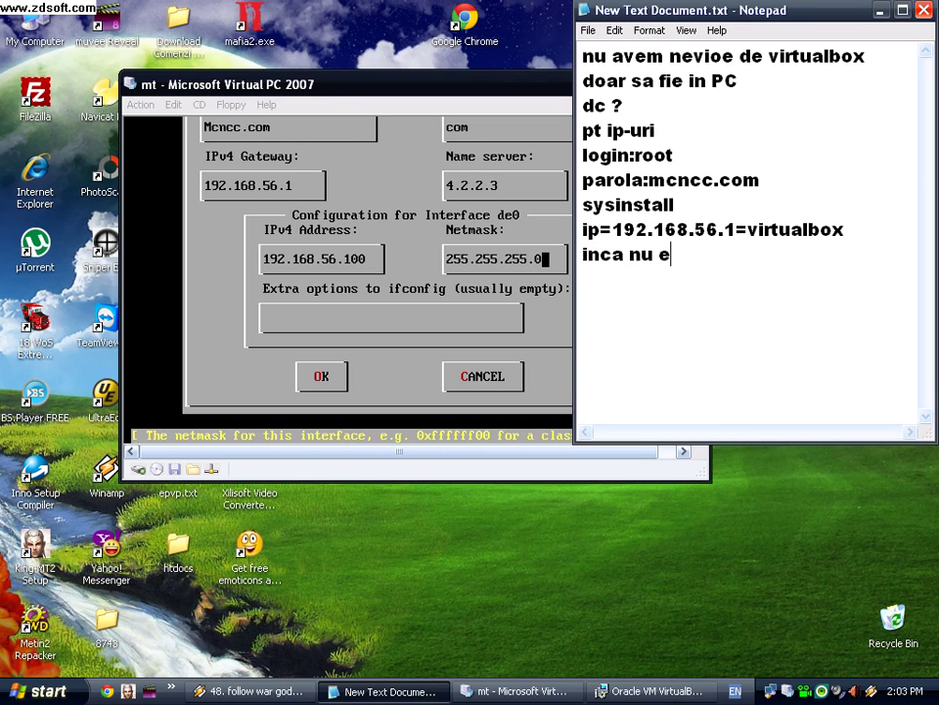
pyautogui.write(' gata....')
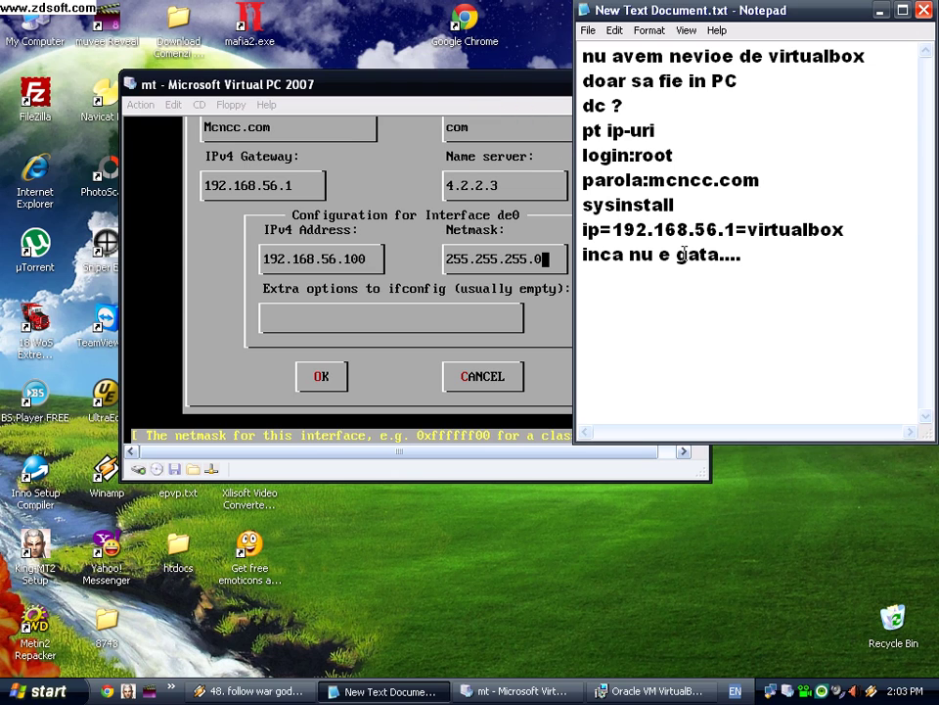
pyautogui.press('Return')
pyautogui.write('scriem')
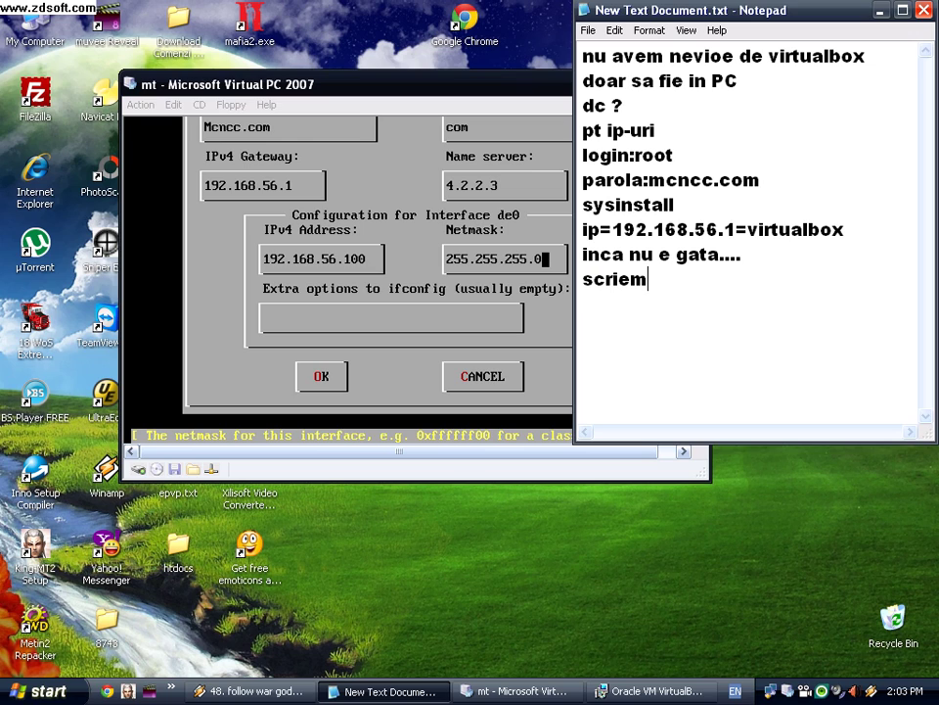
pyautogui.press('Return')
pyautogui.write('/etc')
pyautogui.write('/rc.d/netif')
pyautogui.write(' restart ')
pyautogui.write('reboot')
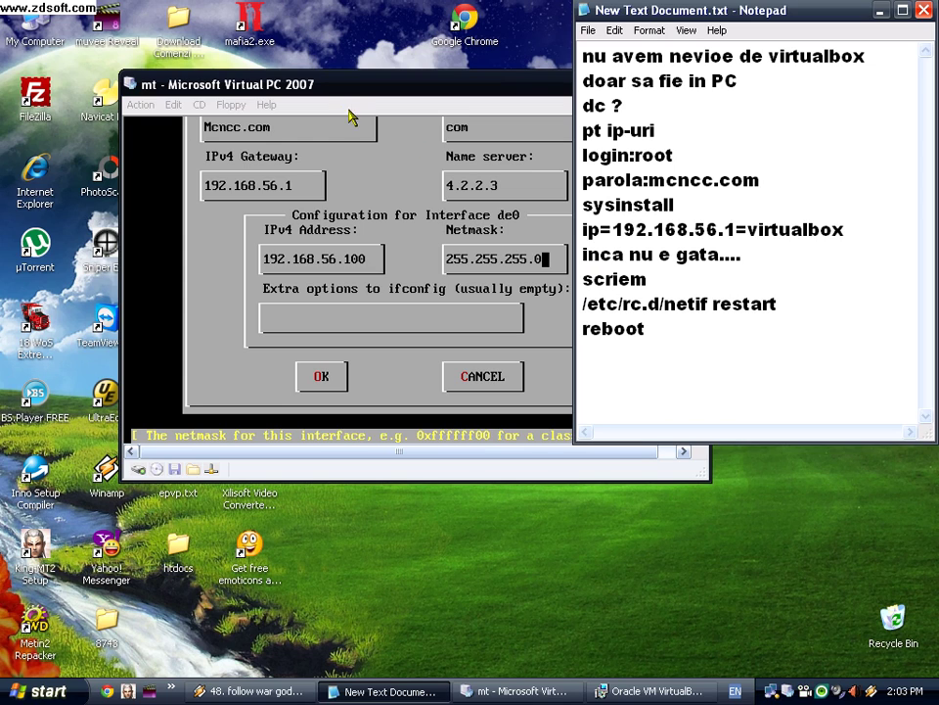
pyautogui.click(336, 103)
# Step: Accept the de0 network settings, leave the Configure menu and bring up de0
pyautogui.press('Tab')
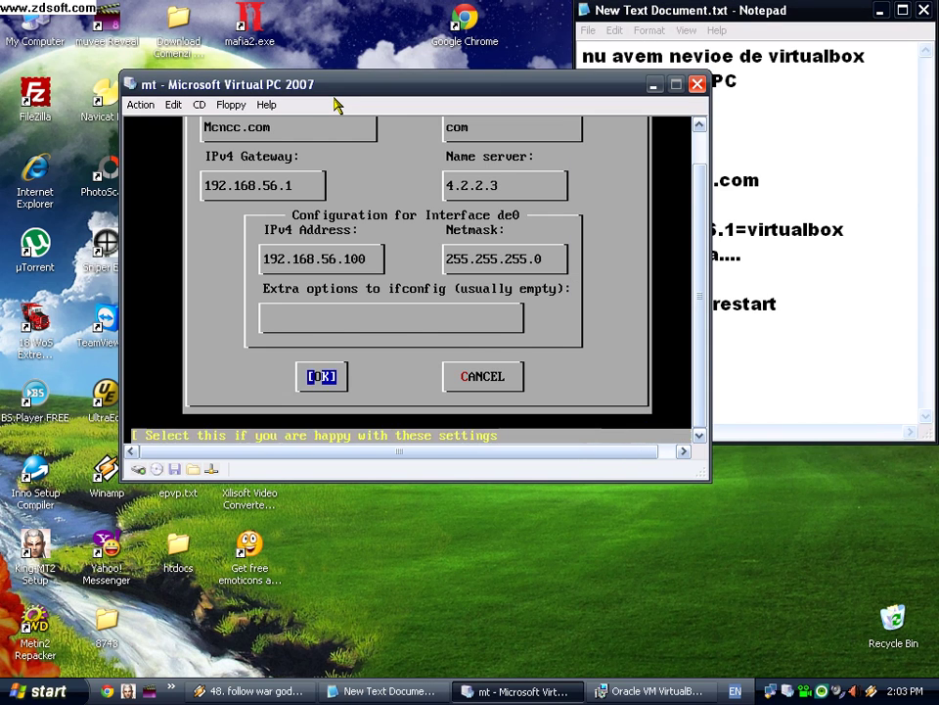
pyautogui.press('Return')
pyautogui.press('Return')
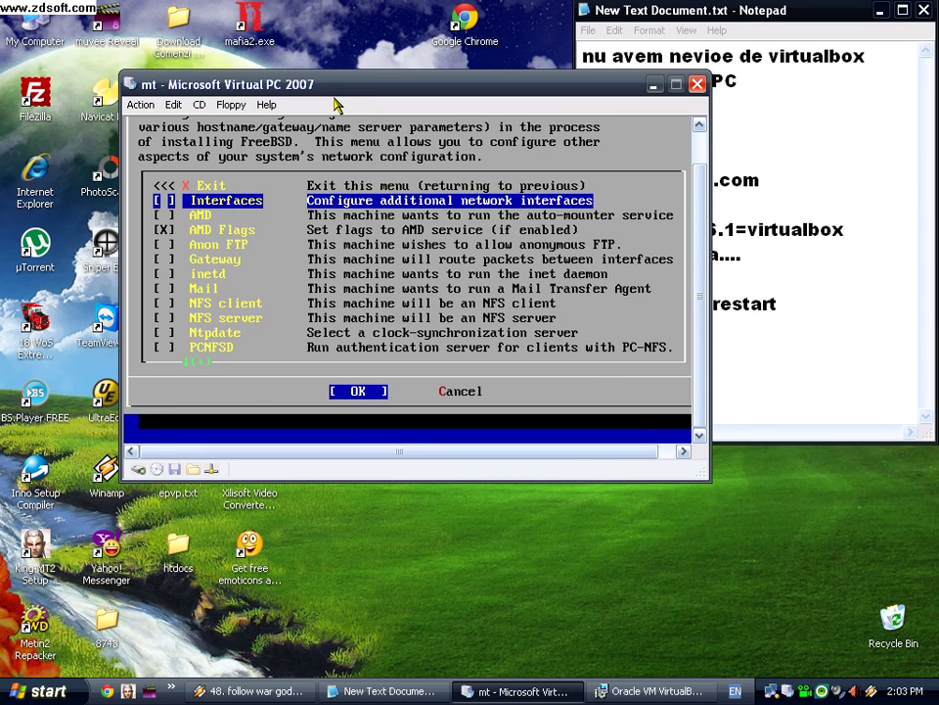
pyautogui.press('Escape')
pyautogui.write('etc/rc.d/netif restart')
pyautogui.press('Return')
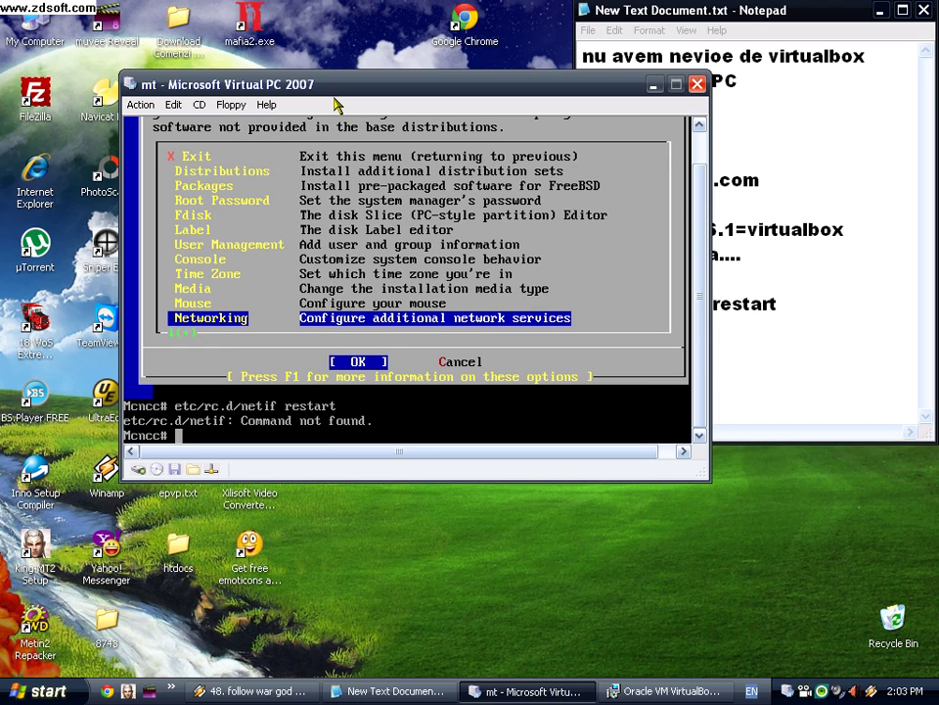
# Step: Rerun the command corrected to /etc/rc.d/netif restart, then reboot the VM
pyautogui.press('Up')
pyautogui.press('Left')
pyautogui.press('Left')
pyautogui.press('Left')
pyautogui.press('Left')
pyautogui.press('Left')
pyautogui.press('Left')
pyautogui.press('Left')
pyautogui.press('Left')
pyautogui.press('Left')
pyautogui.press('Left')
pyautogui.press('Left')
pyautogui.press('Left')
pyautogui.press('Left')
pyautogui.press('Left')
pyautogui.press('Left')
pyautogui.press('Left')
pyautogui.press('Left')
pyautogui.press('Left')
pyautogui.press('Left')
pyautogui.press('Left')
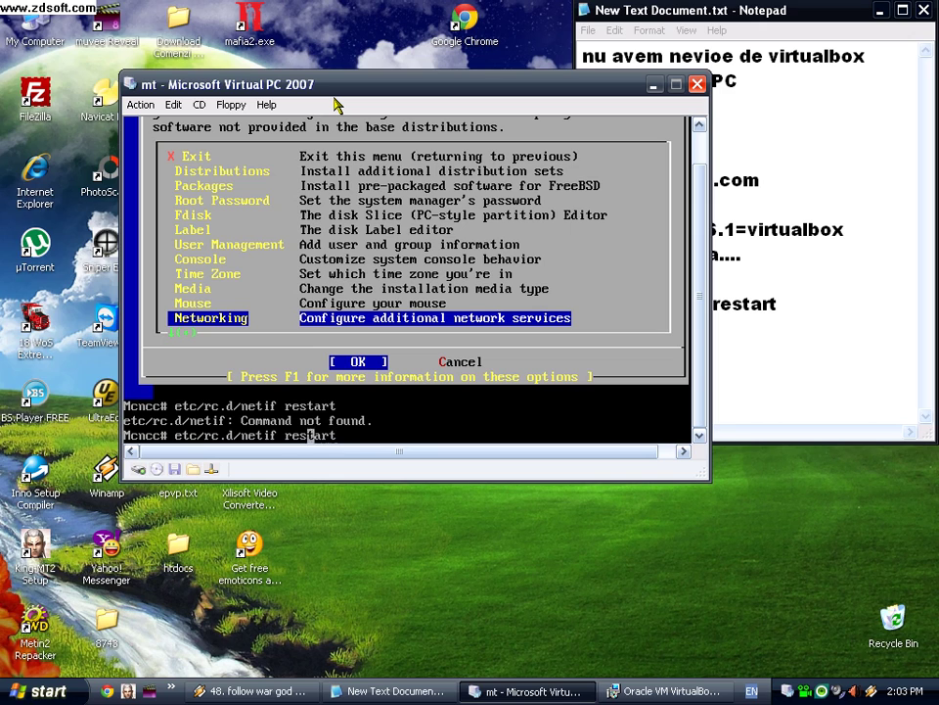
pyautogui.write('/')
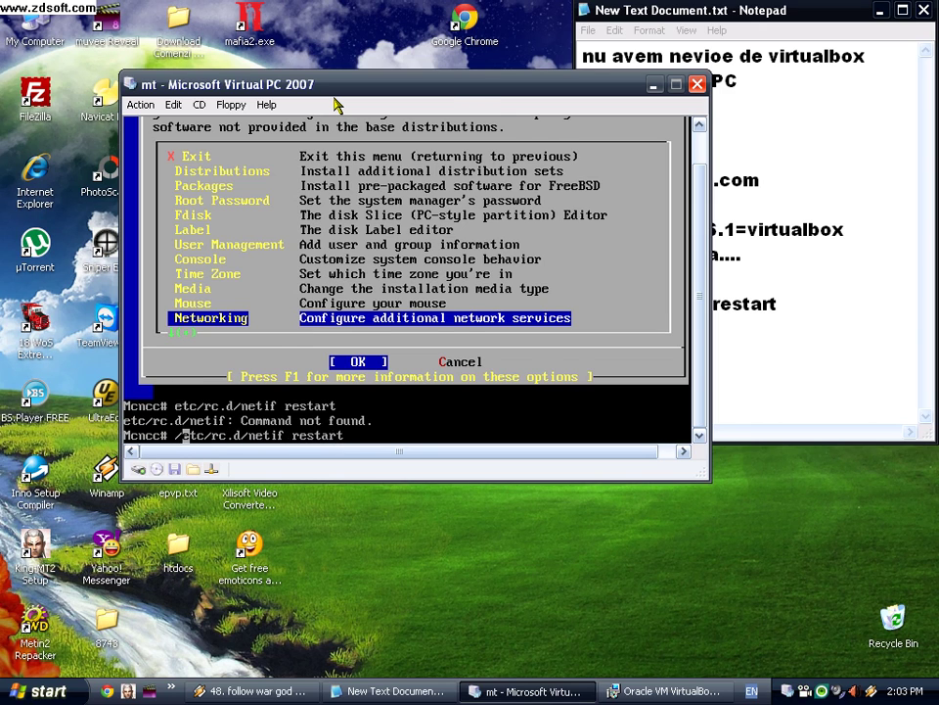
pyautogui.press('Return')
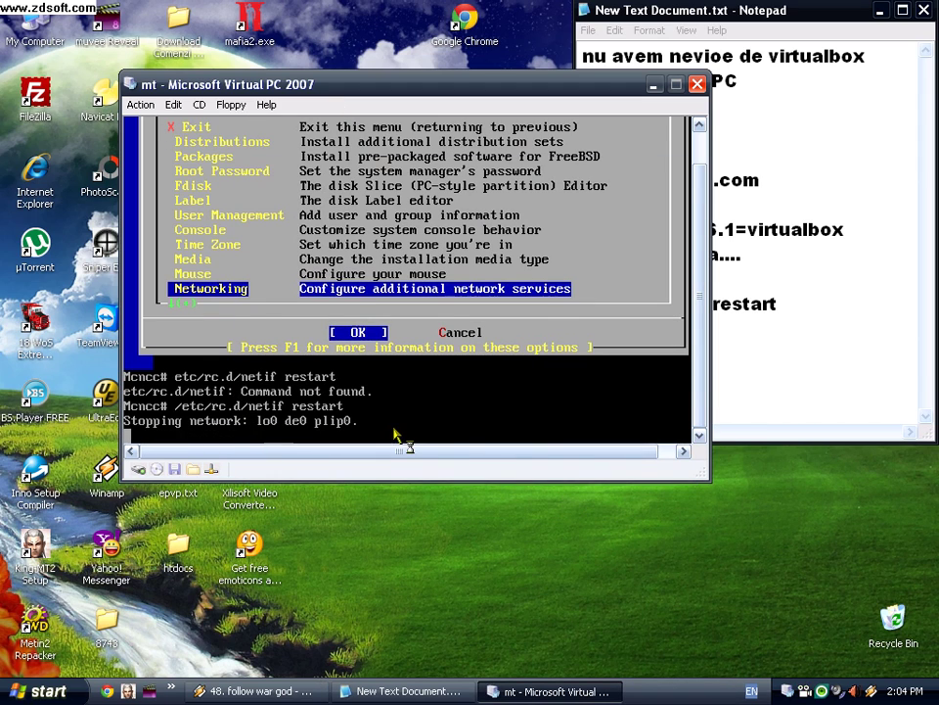
pyautogui.write('reboot')
pyautogui.press('Return')
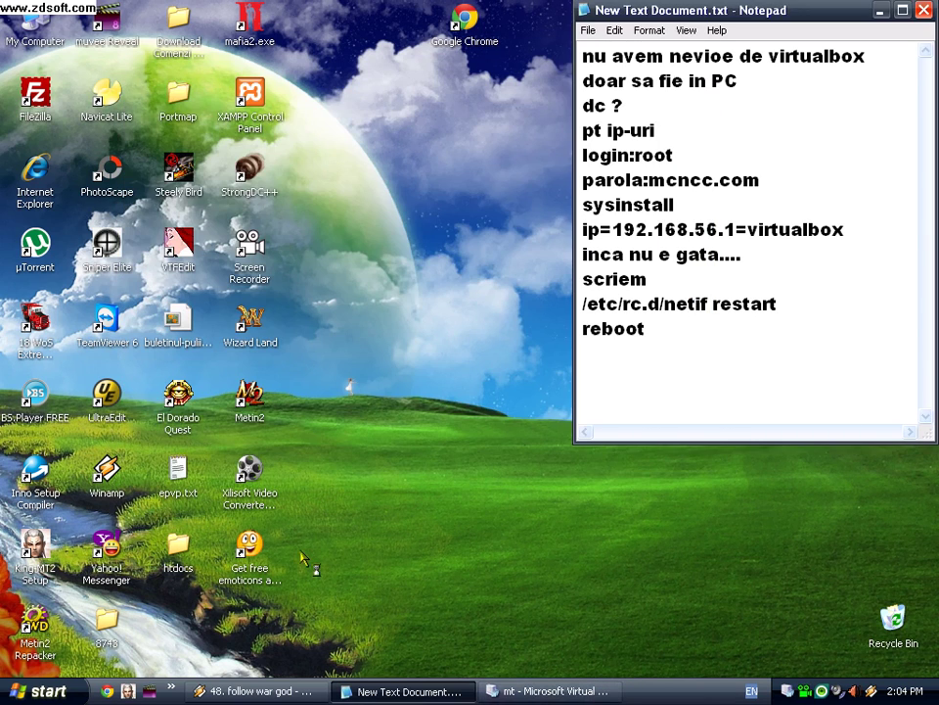
# Step: Run ipconfig in cmd, showing the VirtualBox Host-Only adapter at 192.168.56.1
pyautogui.click(39, 691)
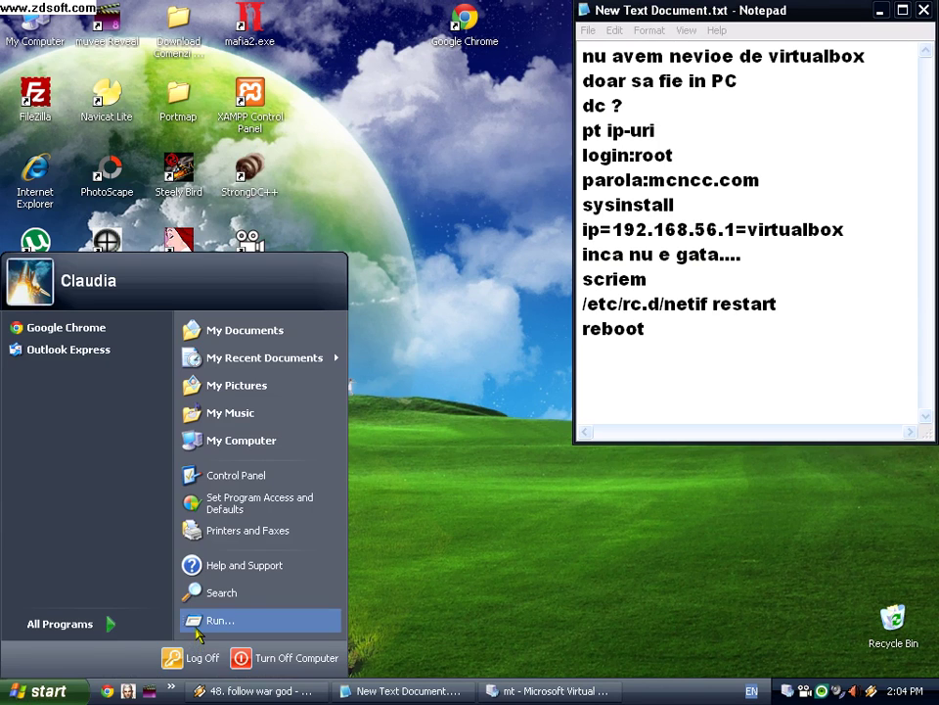
pyautogui.click(199, 631)
pyautogui.click(119, 644)
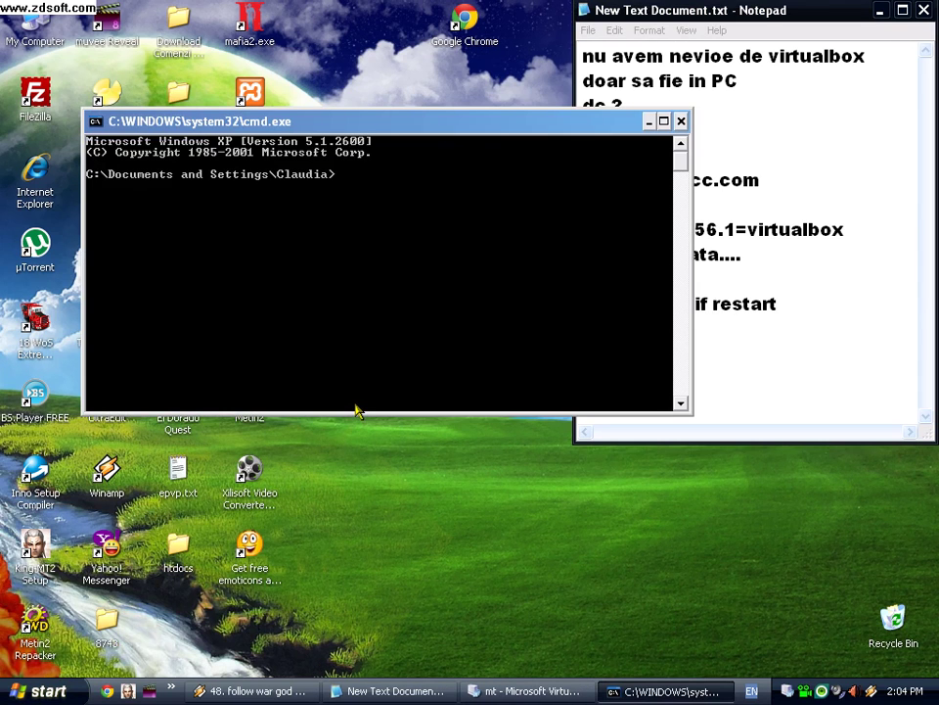
pyautogui.write('ipconfig')
pyautogui.press('Return')
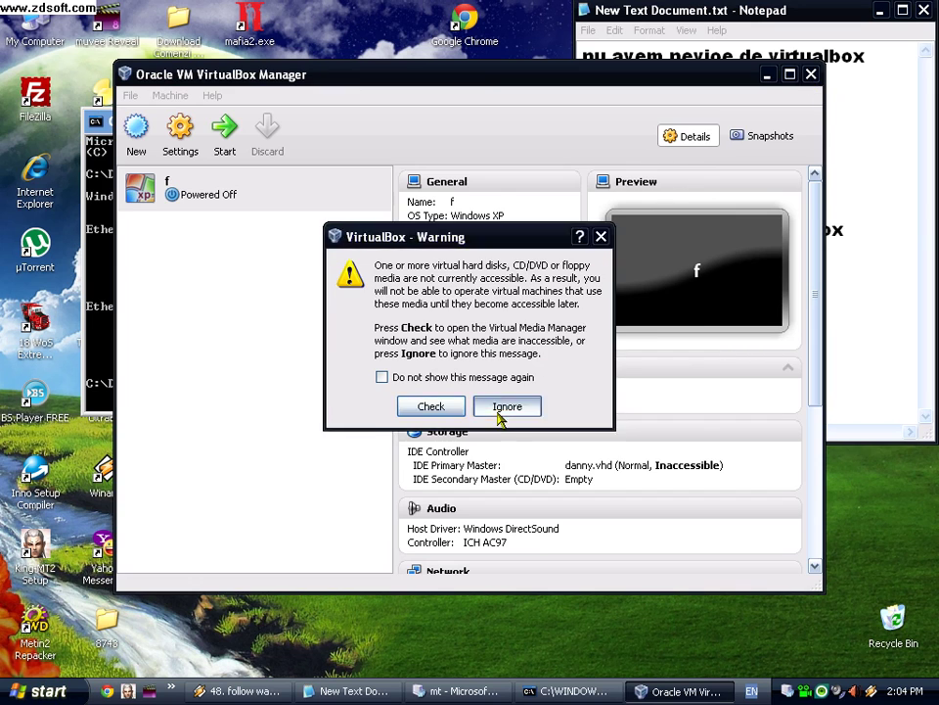
# Step: Ignore the inaccessible-media warning, then close VirtualBox Manager and the command prompt
pyautogui.click(501, 407)
pyautogui.click(811, 75)
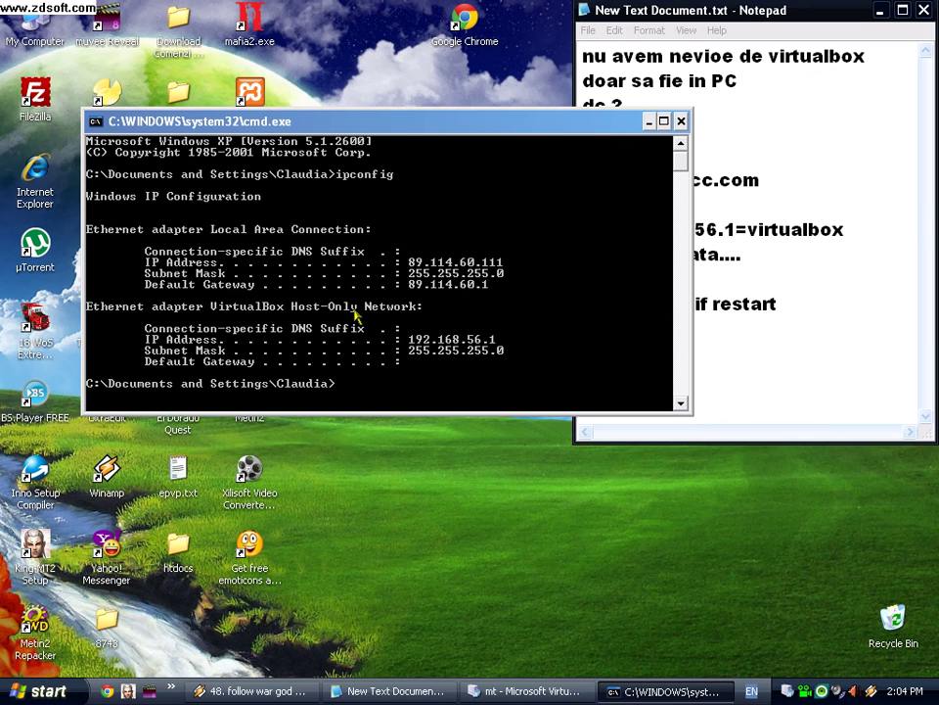
pyautogui.click(681, 121)
pyautogui.click(576, 692)
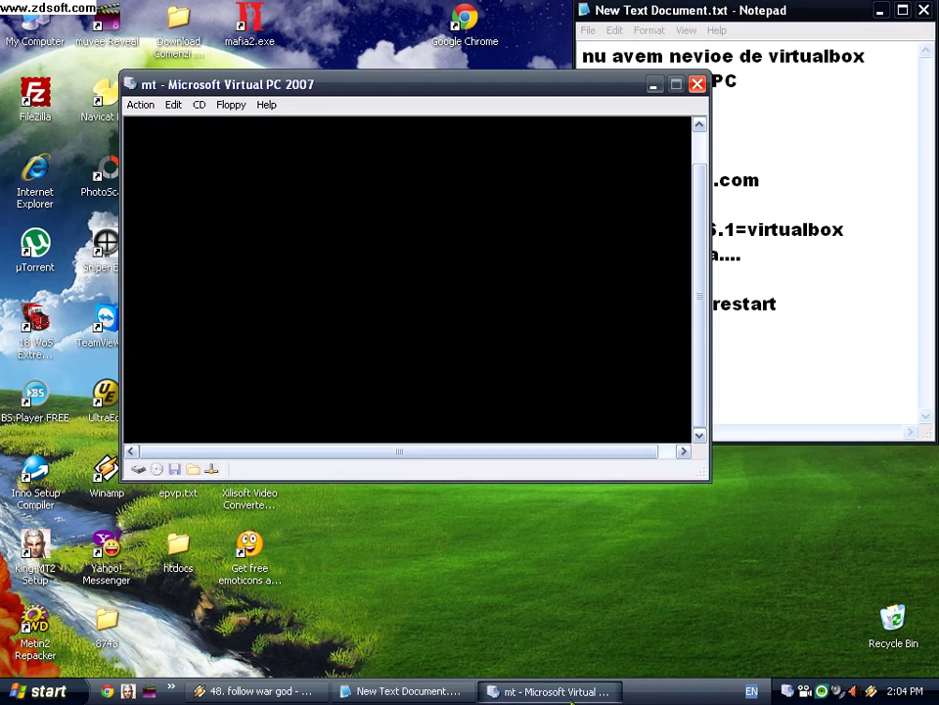
# Step: Replace all notes with 'sa facem test la server' and 'facem cu filezilla' on separate lines
pyautogui.click(654, 85)
pyautogui.hotkey('ctrl', 'a')
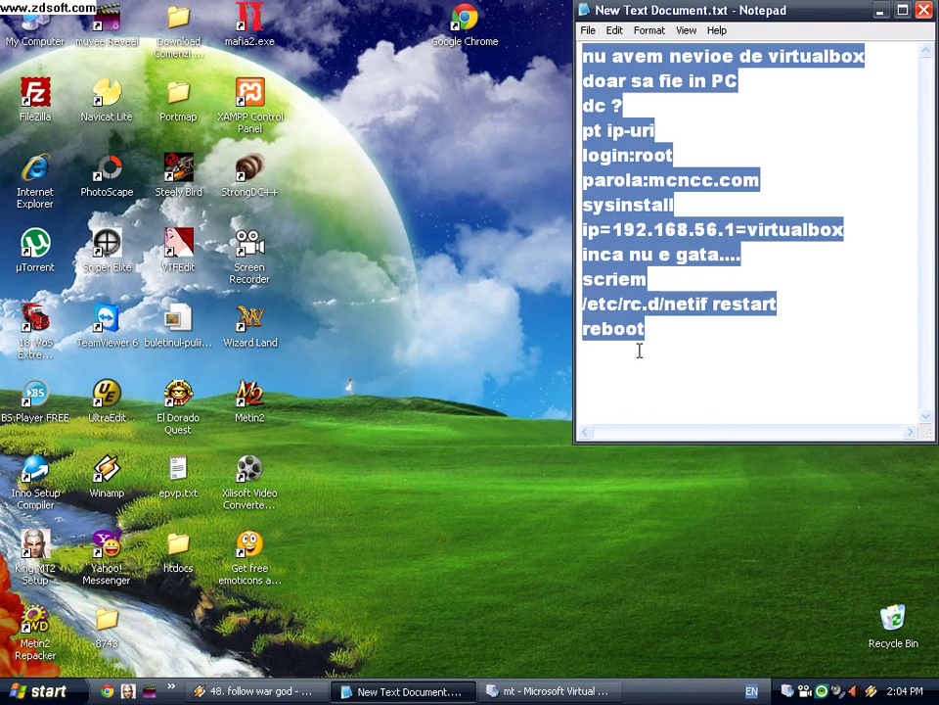
pyautogui.write('sa facem')
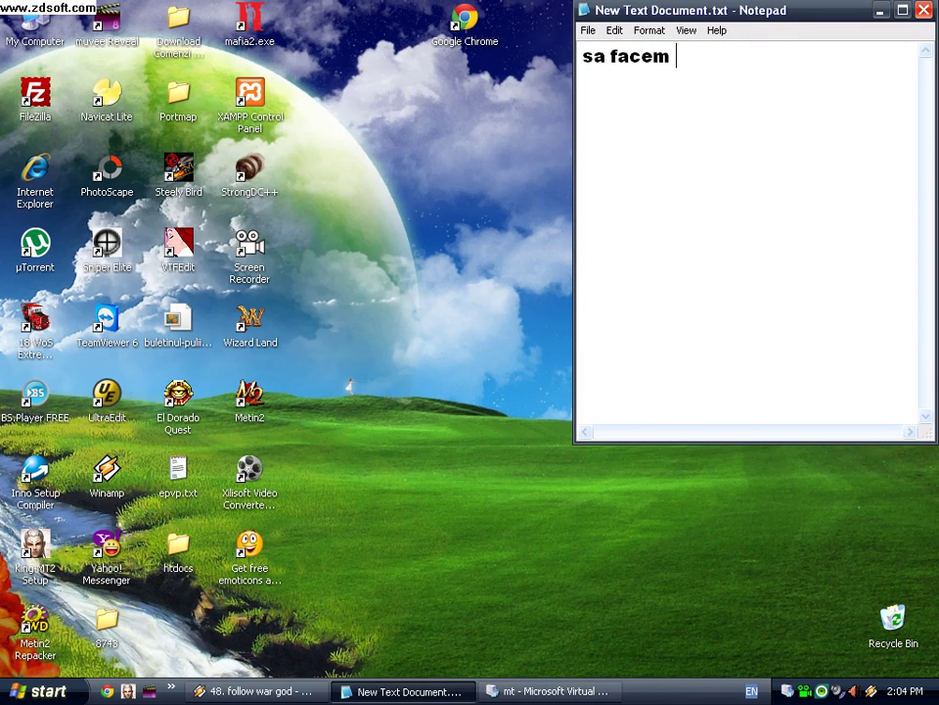
pyautogui.write(' test la server')
pyautogui.press('Return')
pyautogui.write('facem cu fi')
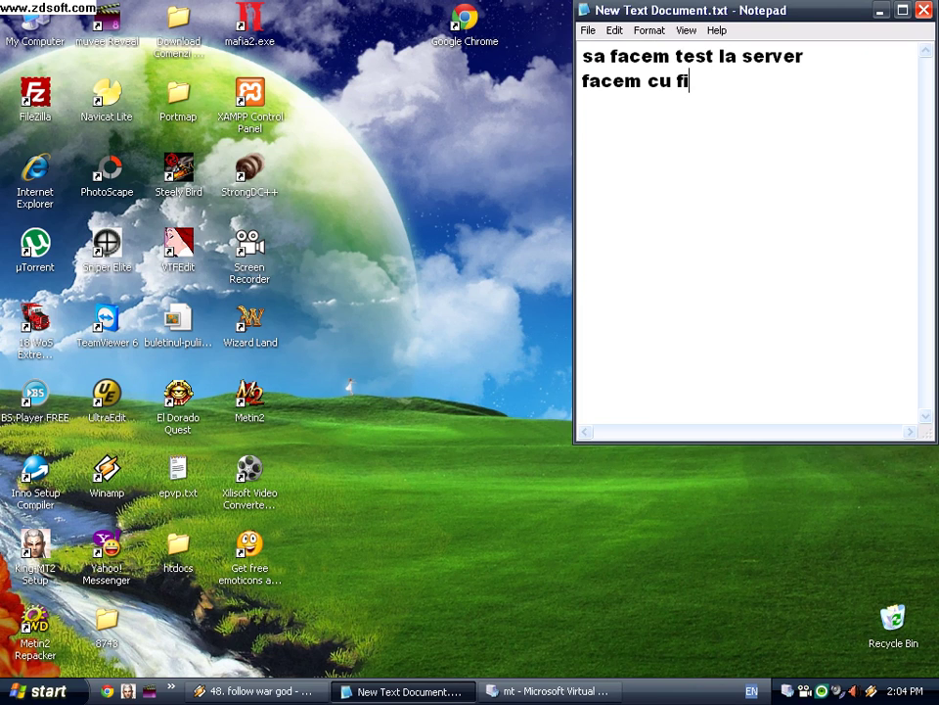
pyautogui.write('lezilla')
pyautogui.press('Return')
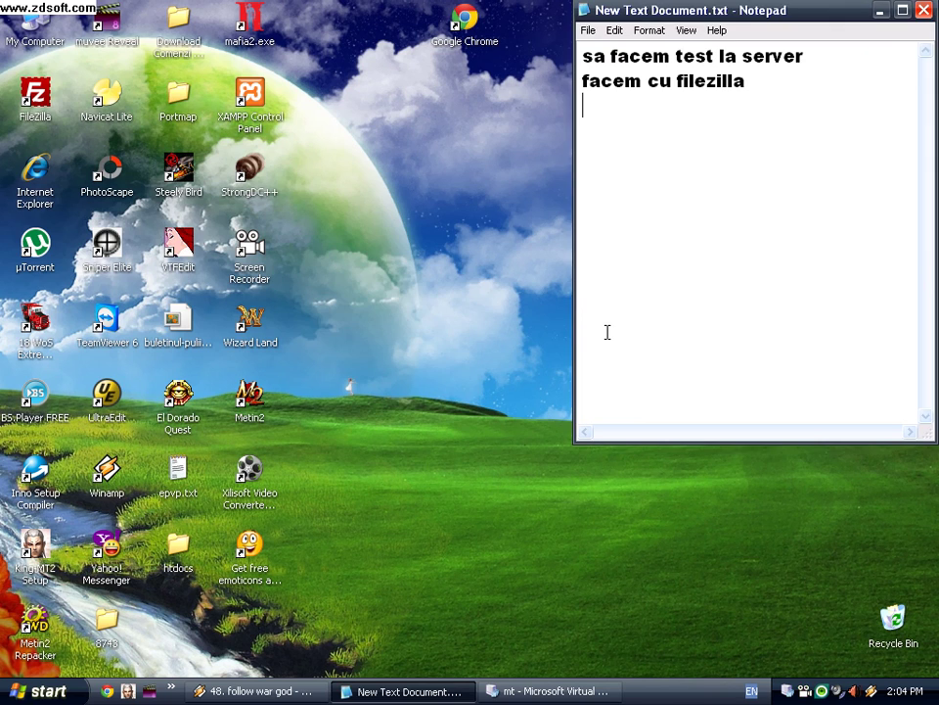
# Step: Refresh the desktop, launch FileZilla from its shortcut and minimize the mt VM window
pyautogui.click(328, 253)
pyautogui.rightClick(327, 252)
pyautogui.click(354, 264)
pyautogui.press('f')
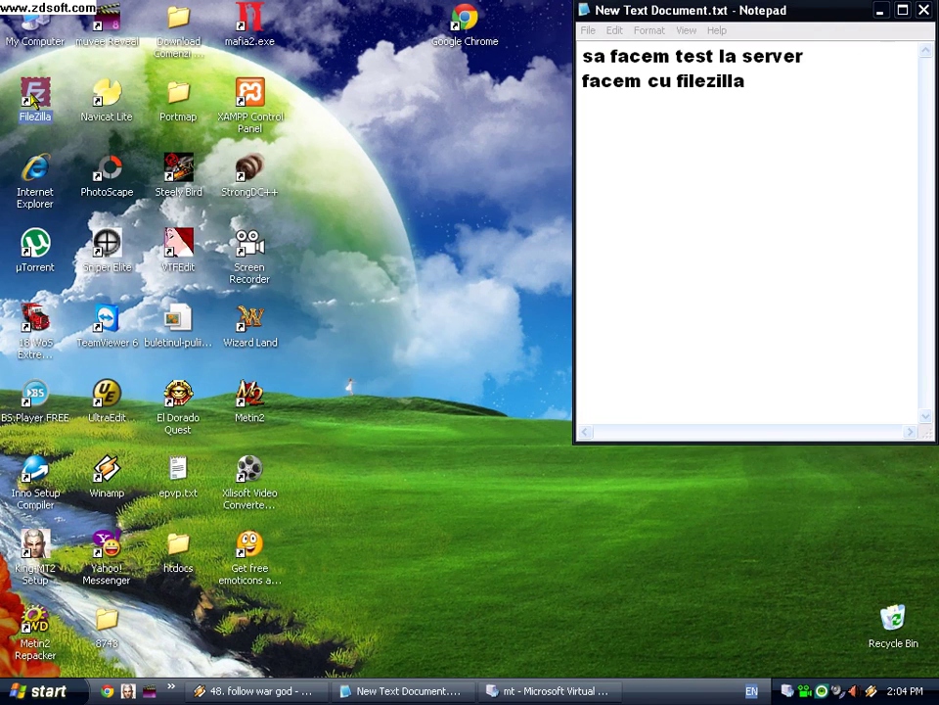
pyautogui.click(509, 691)
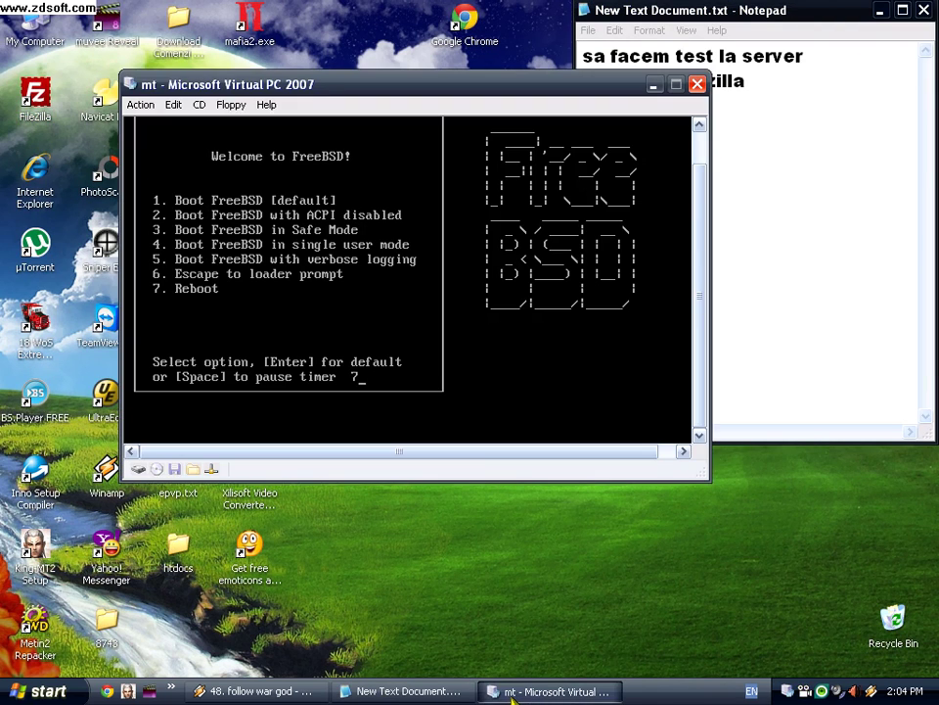
pyautogui.click(510, 693)
pyautogui.rightClick(435, 262)
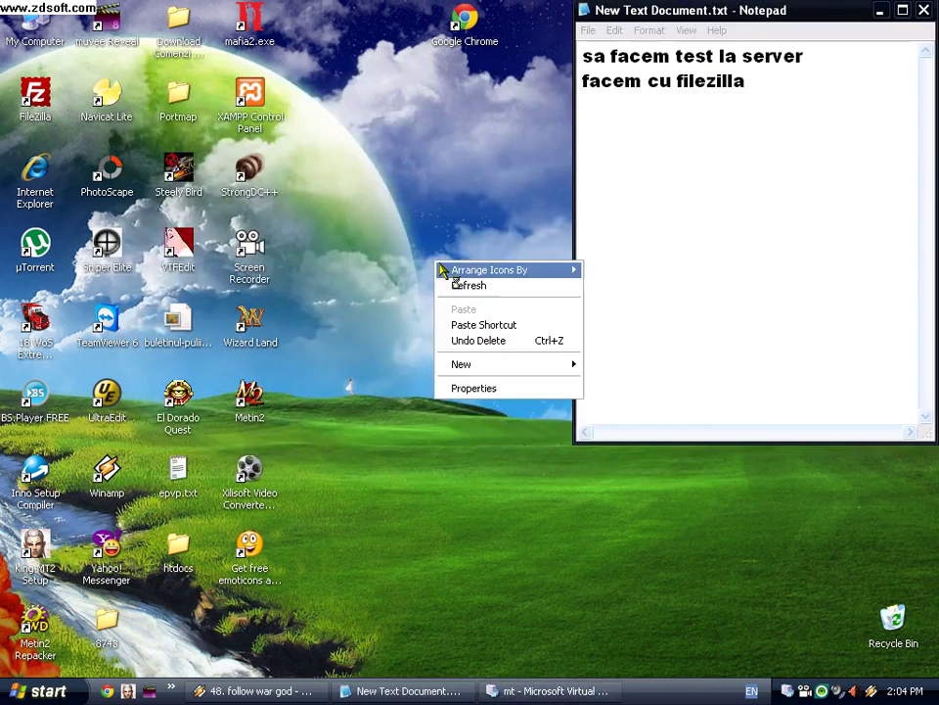
pyautogui.click(466, 290)
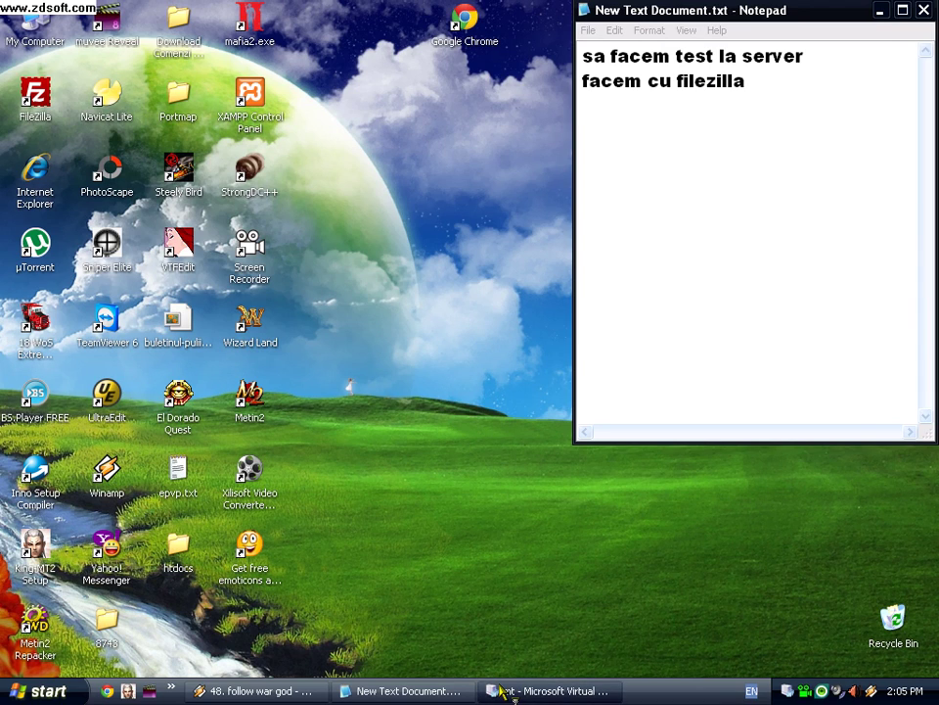
pyautogui.rightClick(448, 406)
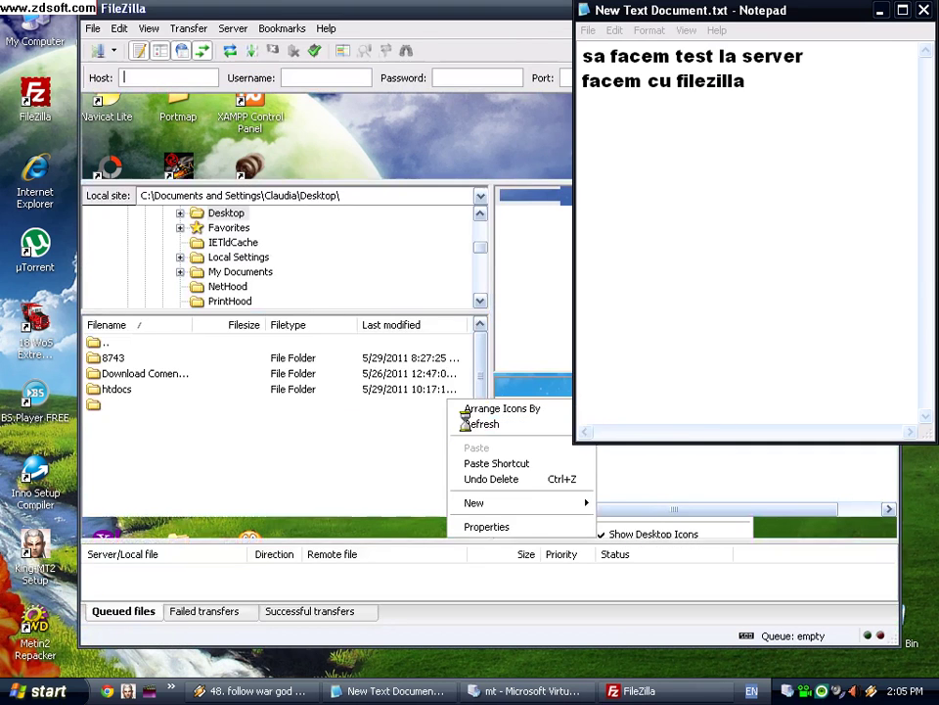
pyautogui.click(441, 12)
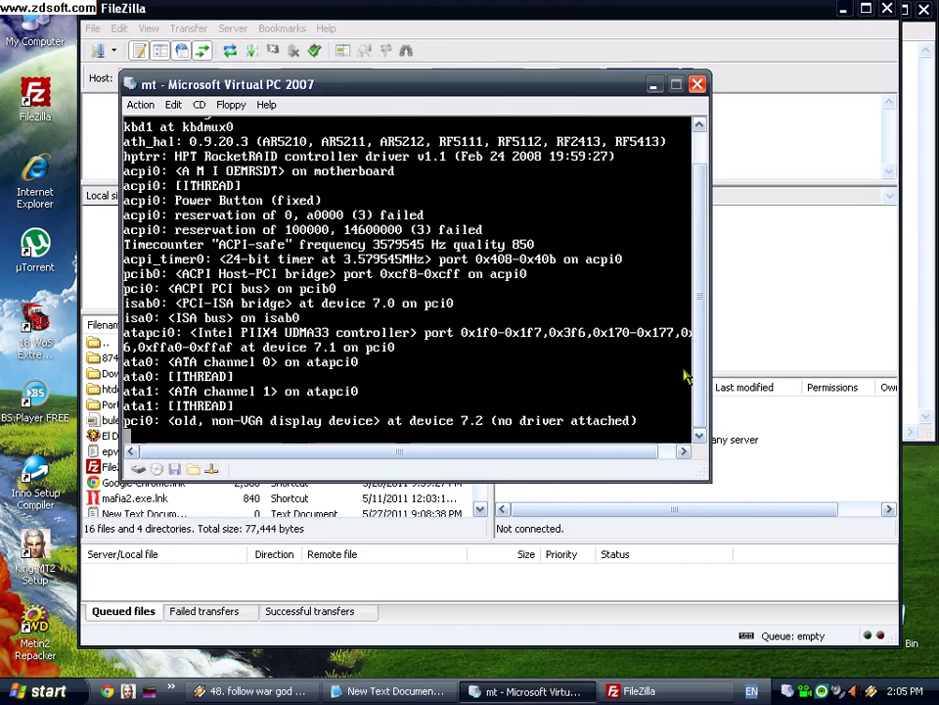
# Step: Note host:192.168.56.100, user:root, the root password, port:22 and the line 'atentie putin'
pyautogui.click(525, 690)
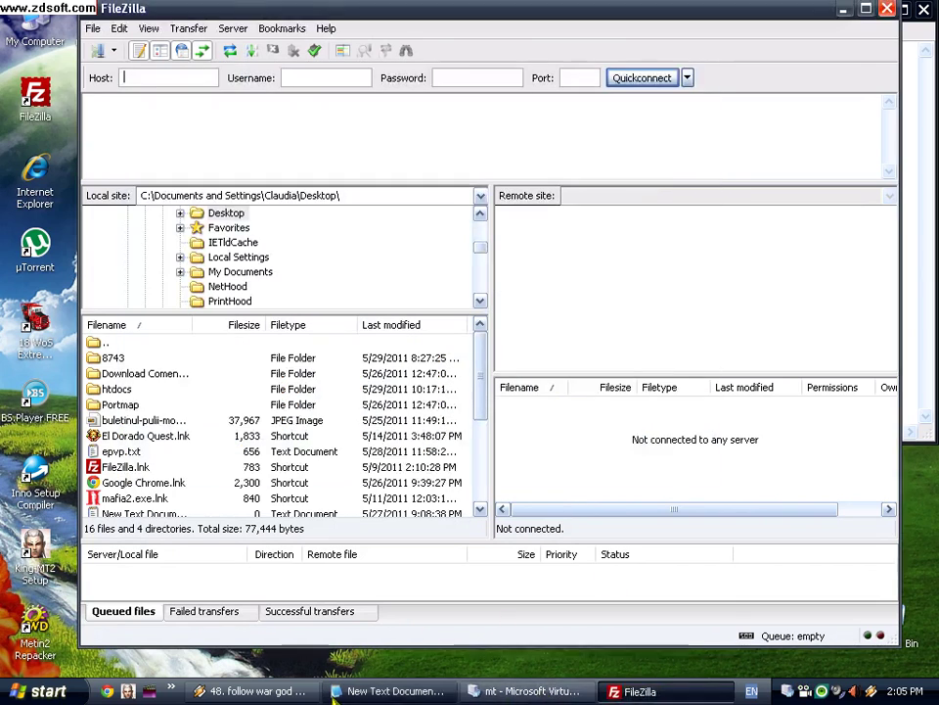
pyautogui.click(387, 691)
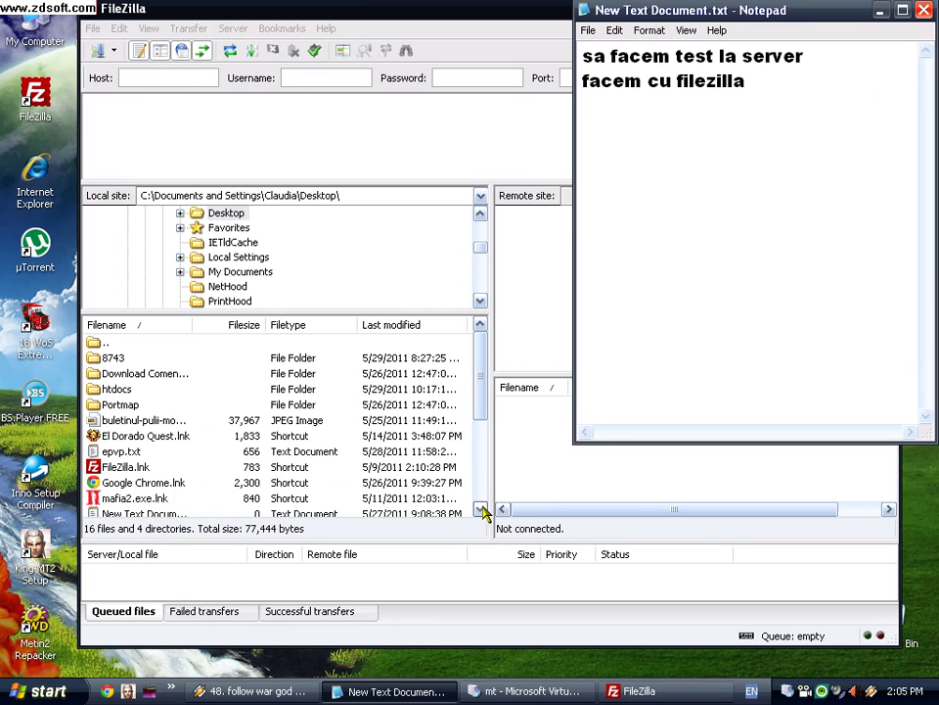
pyautogui.write('host:19')
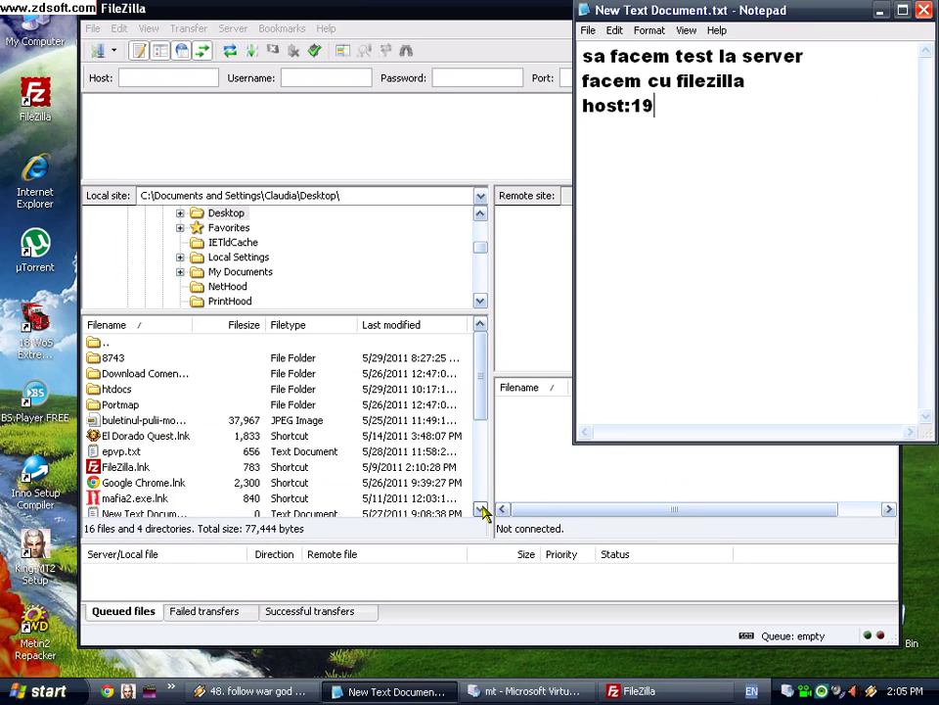
pyautogui.write('2.168.56.100 ')
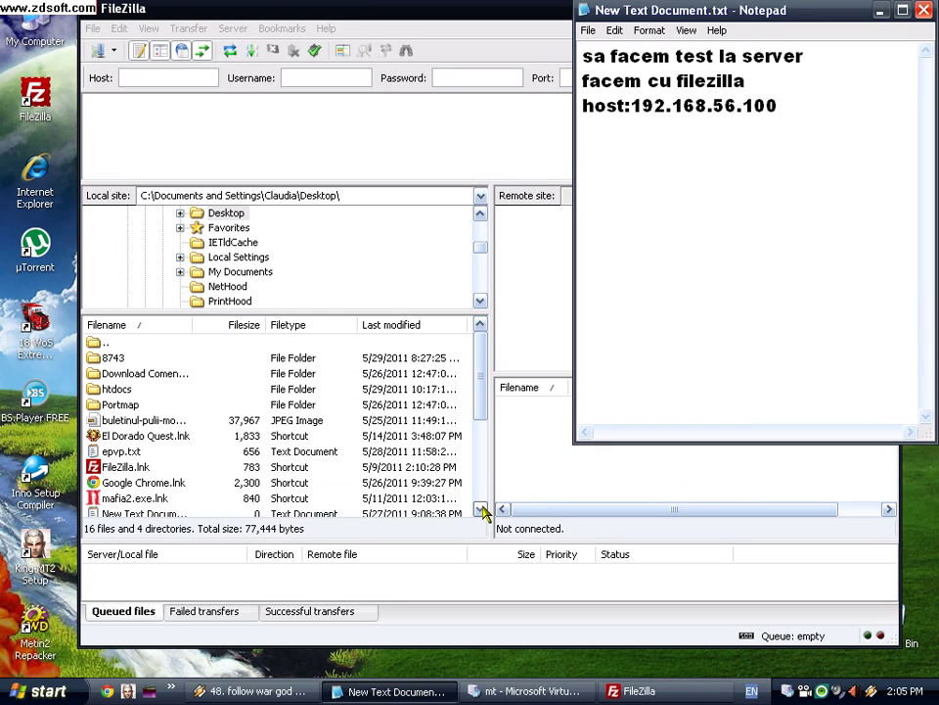
pyautogui.write('user:root')
pyautogui.press('Return')
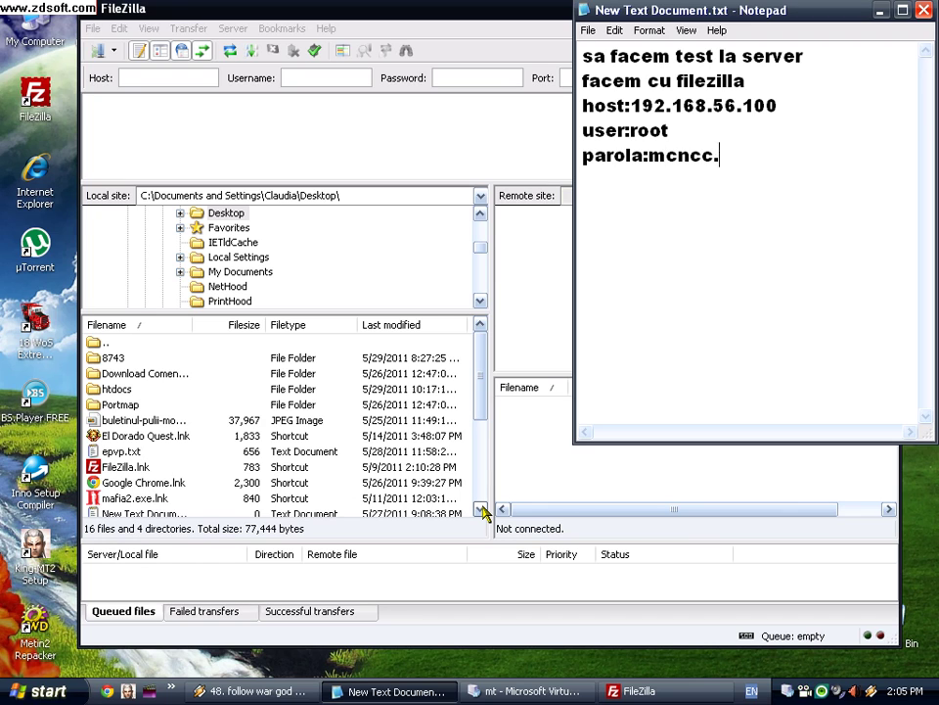
pyautogui.press('Return')
pyautogui.write('p')
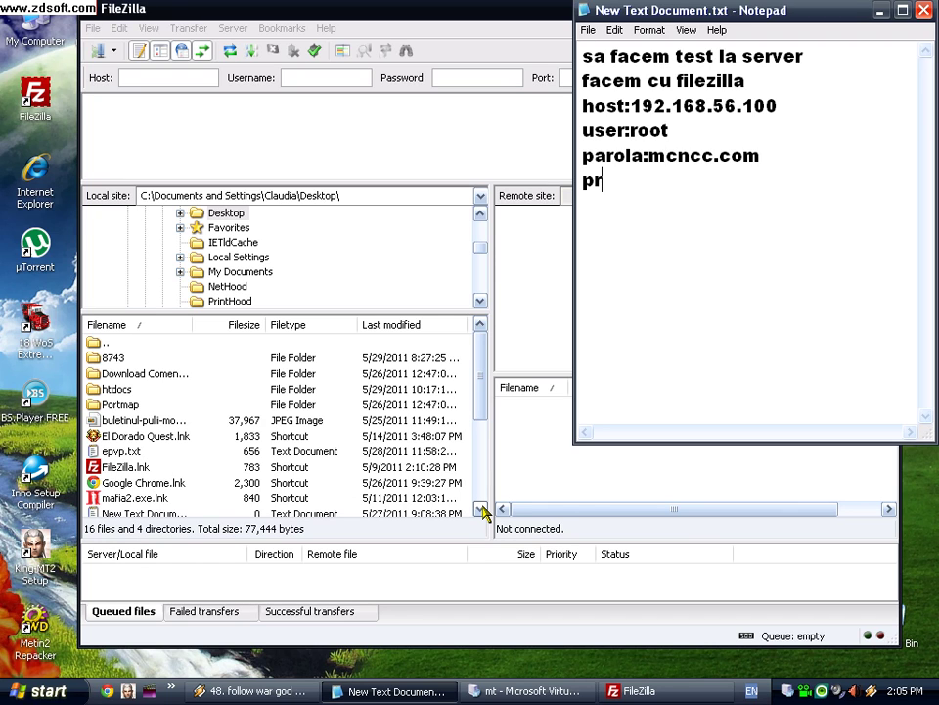
pyautogui.write('ort:22')
pyautogui.press('Return')
pyautogui.write('atentie putin')
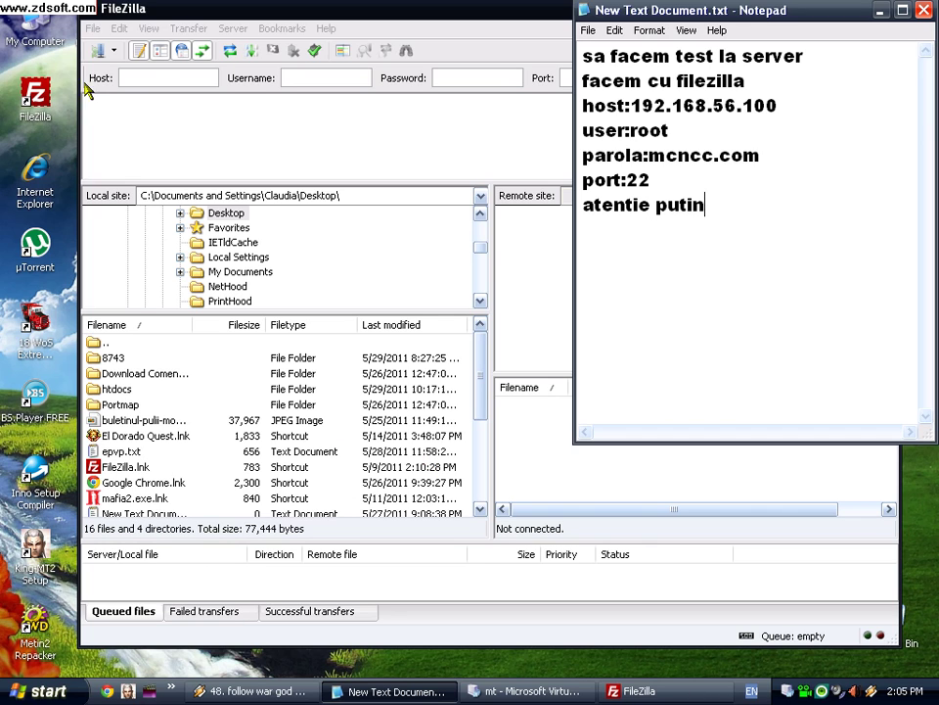
# Step: Set the mt VM's Adapter 1 to the VirtualBox Host-Only Ethernet Adapter
pyautogui.click(523, 697)
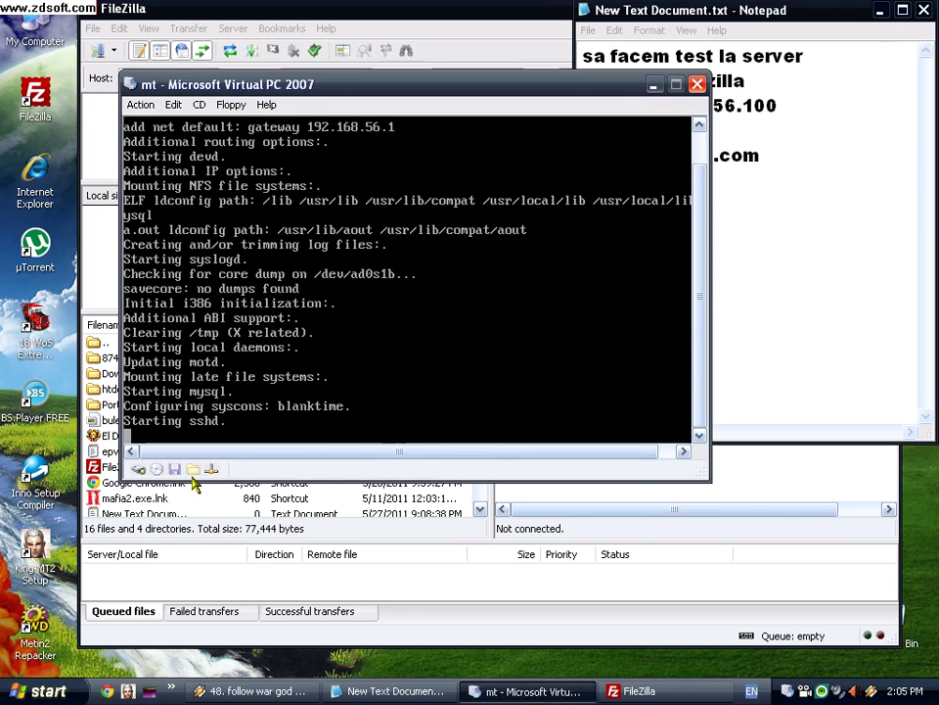
pyautogui.doubleClick(213, 473)
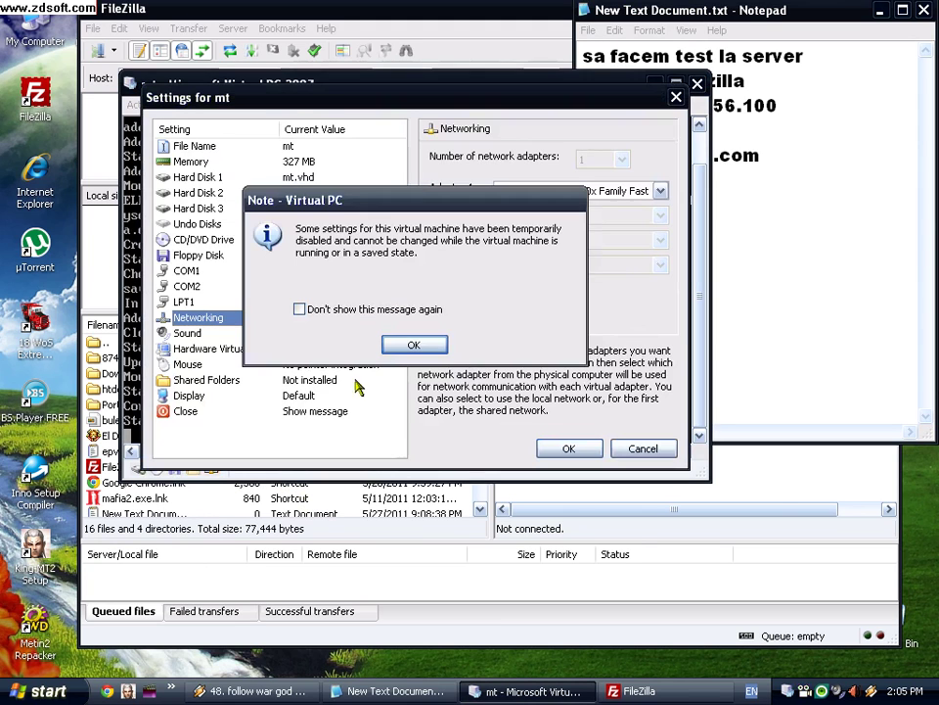
pyautogui.click(413, 346)
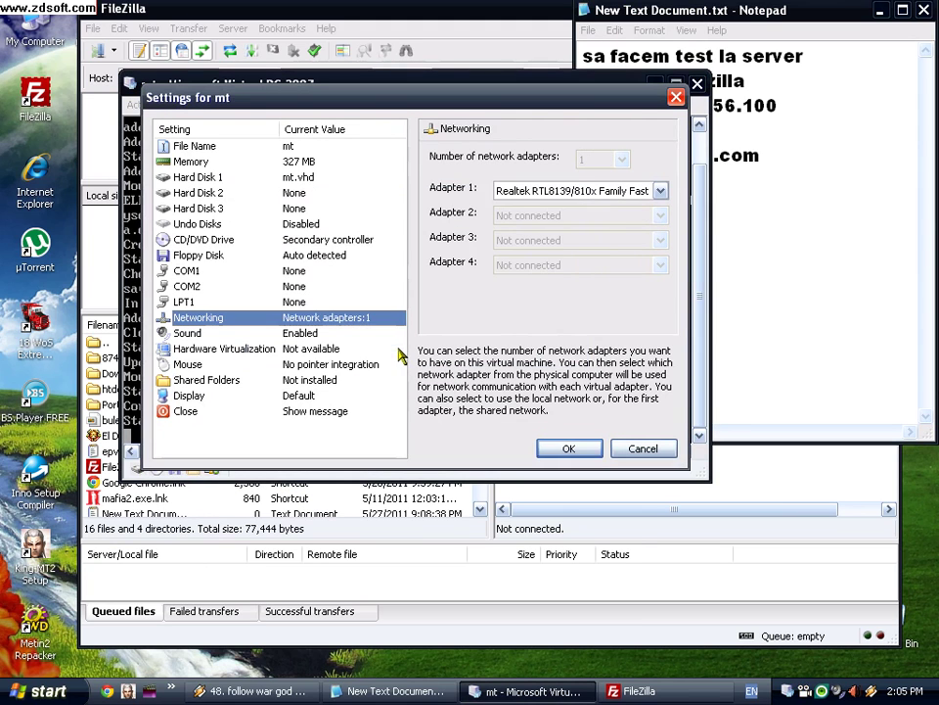
pyautogui.click(660, 191)
pyautogui.click(638, 251)
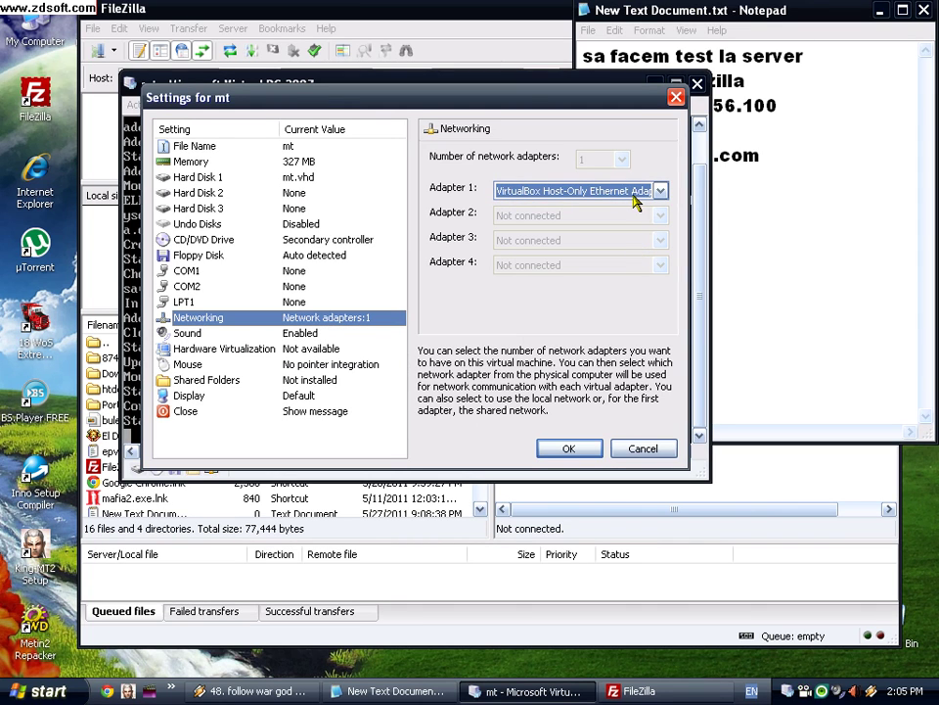
pyautogui.click(572, 450)
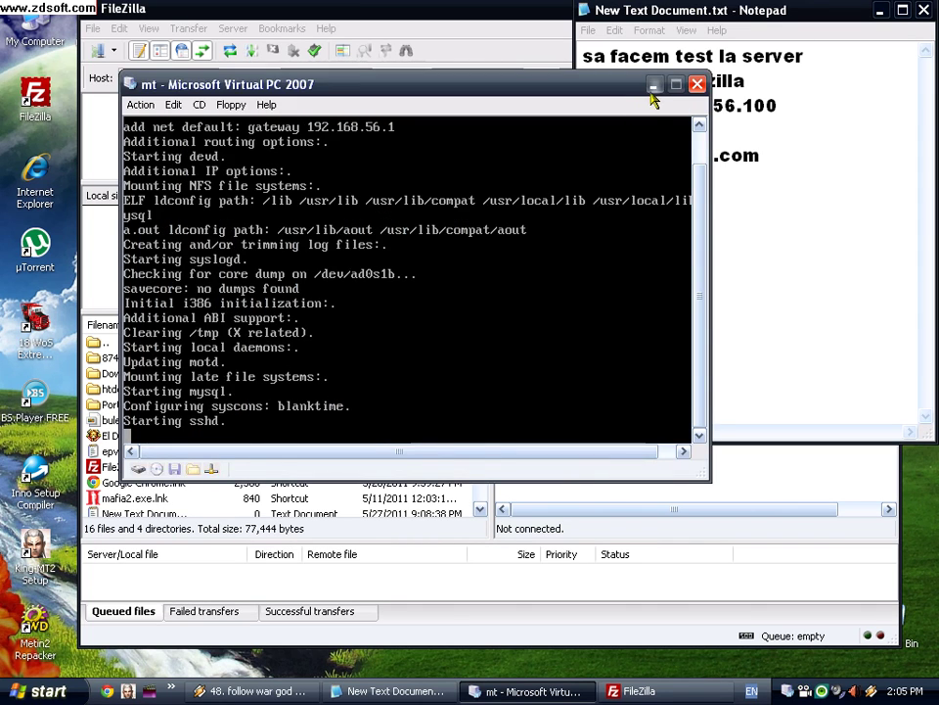
pyautogui.click(654, 86)
pyautogui.click(141, 78)
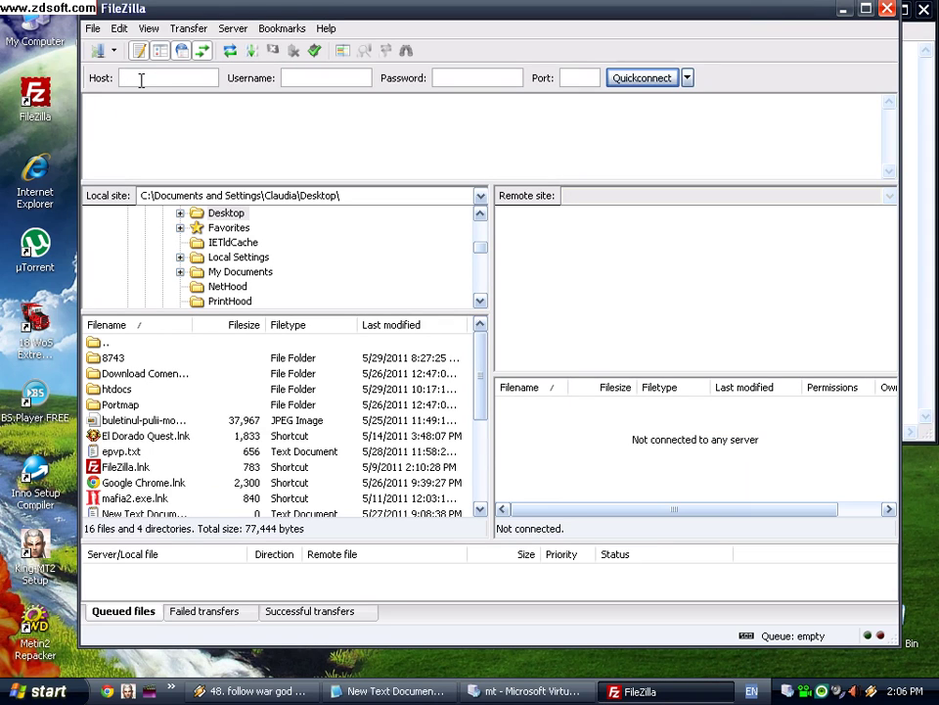
# Step: Raise FileZilla's connection timeout from 20 to 100 seconds in Settings
pyautogui.click(120, 29)
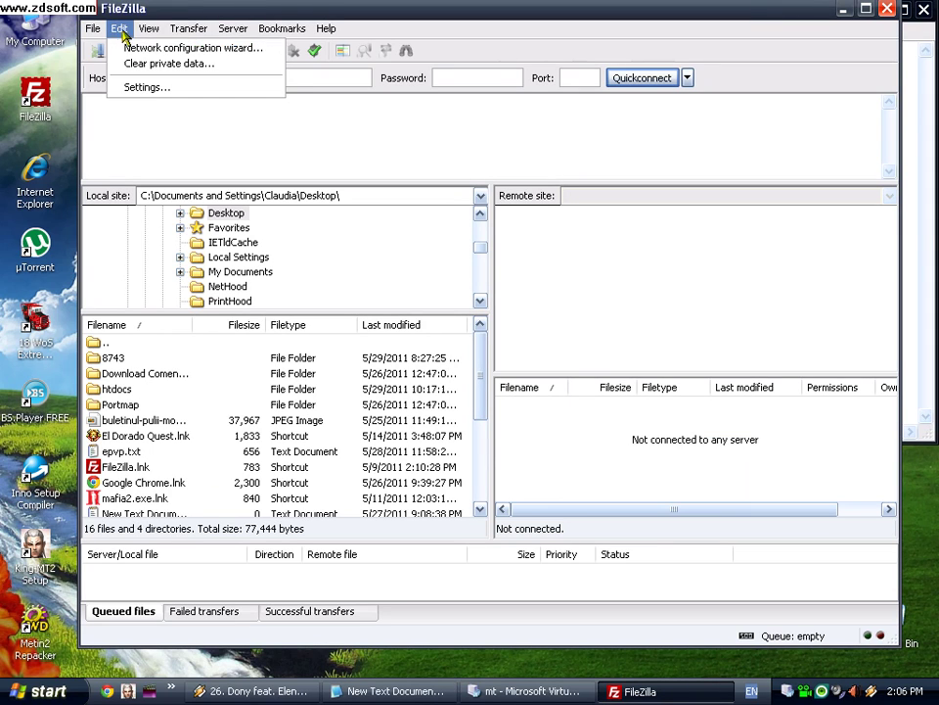
pyautogui.click(137, 88)
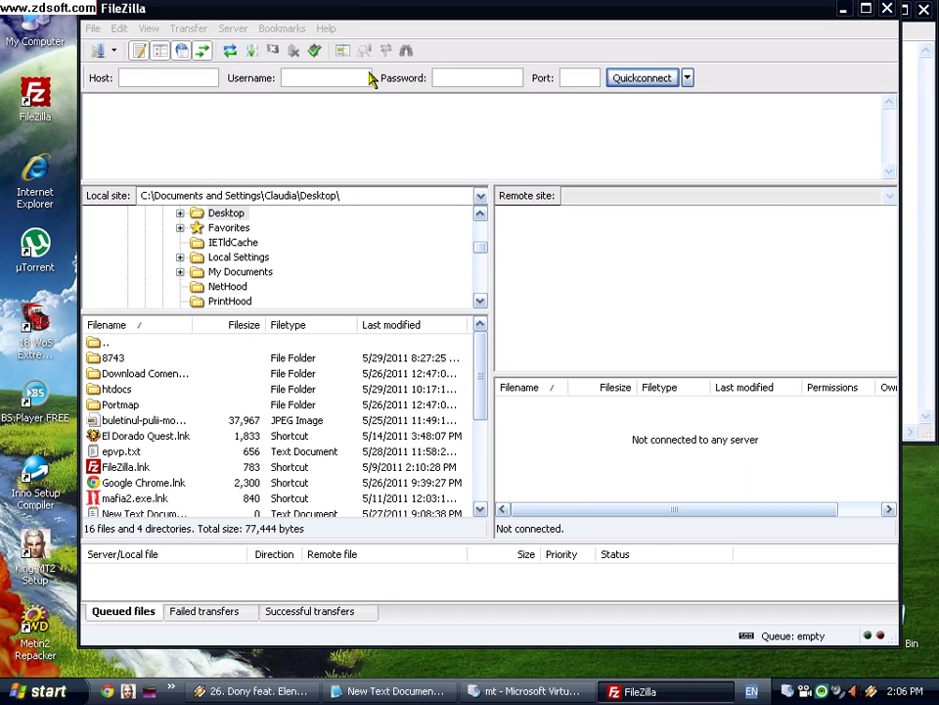
pyautogui.moveTo(500, 272); pyautogui.dragTo(461, 270)
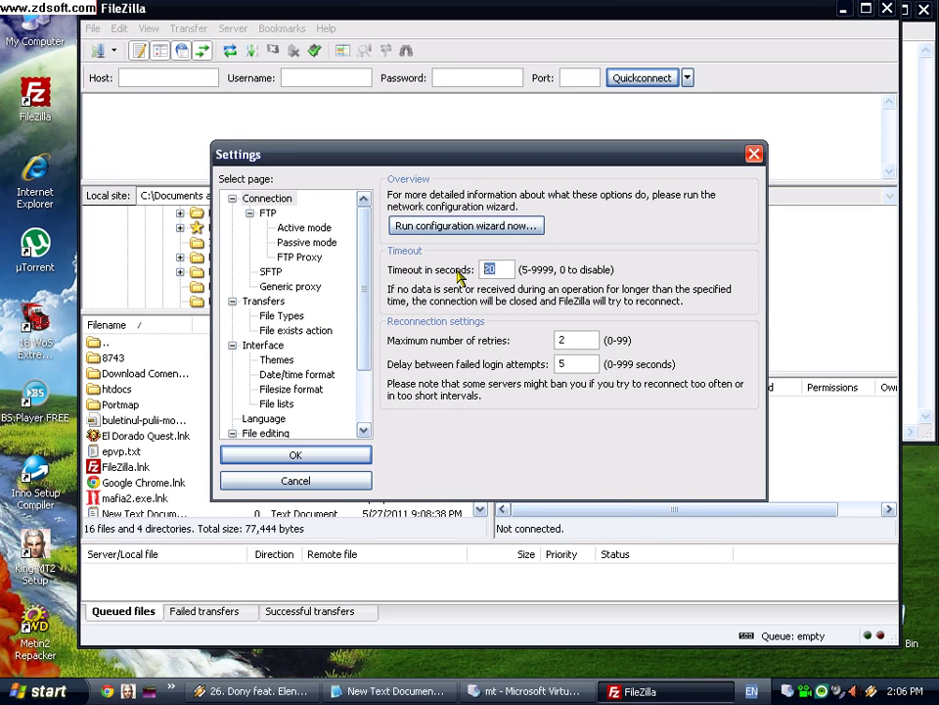
pyautogui.write('100')
pyautogui.click(336, 453)
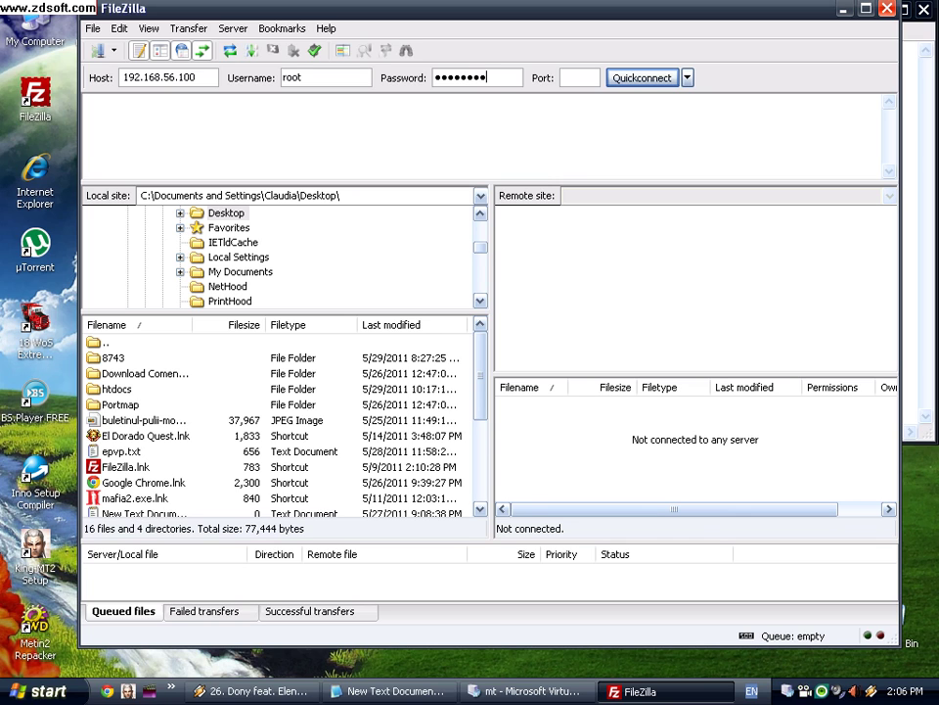
# Step: Quickconnect via SFTP to 192.168.56.100 as root on port 22
pyautogui.press('Return')
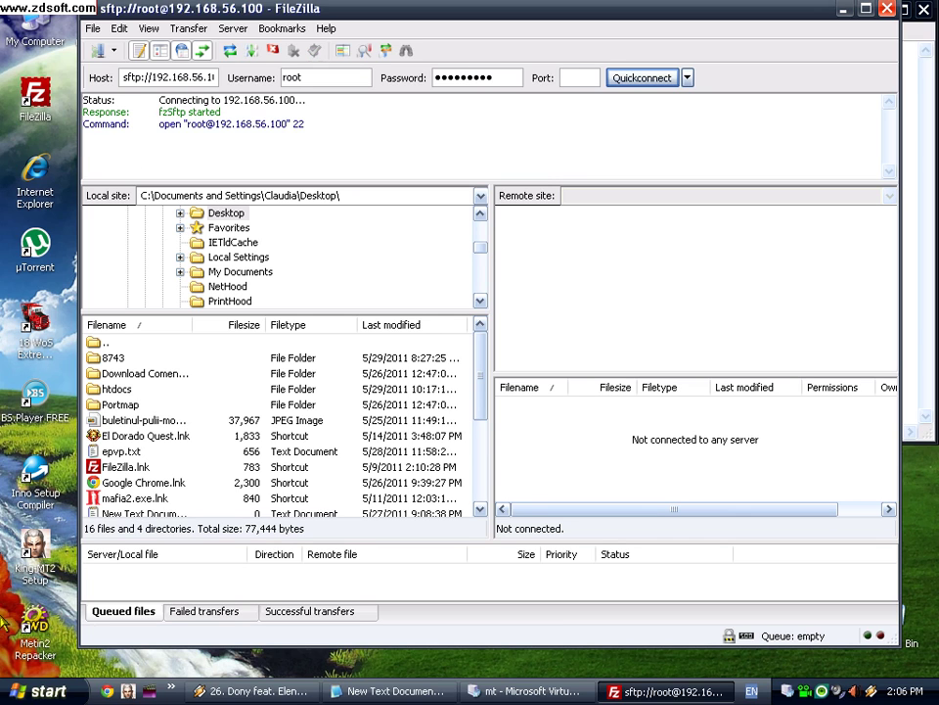
pyautogui.click(395, 691)
pyautogui.moveTo(708, 12); pyautogui.dragTo(635, 265)
# Step: Replace the old notes with the timeout note '20sec=100sec', then delete it
pyautogui.hotkey('ctrl', 'a')
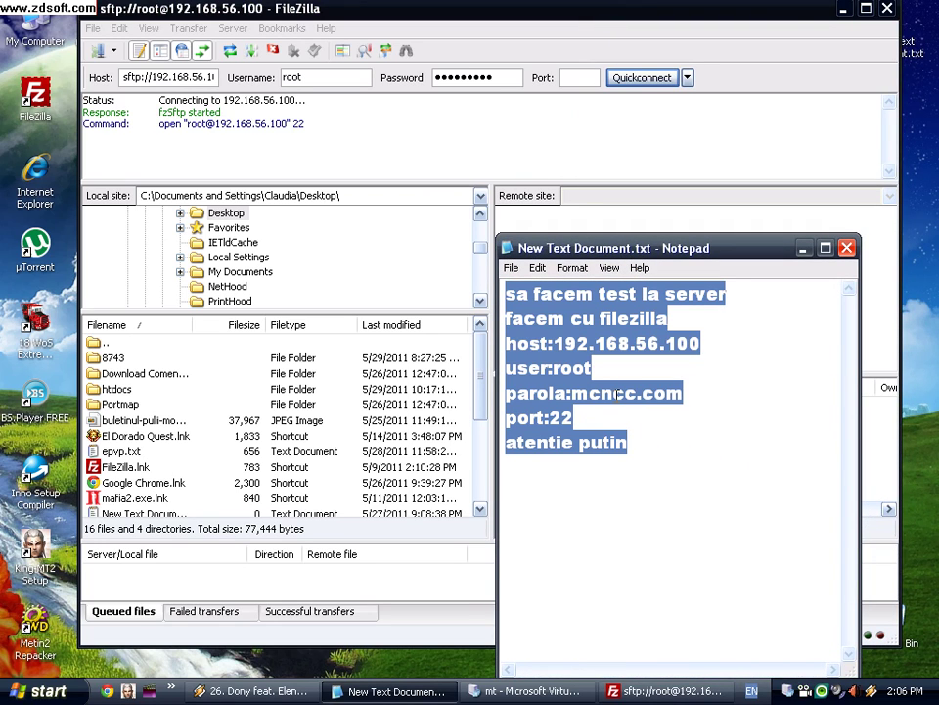
pyautogui.write('20sec')
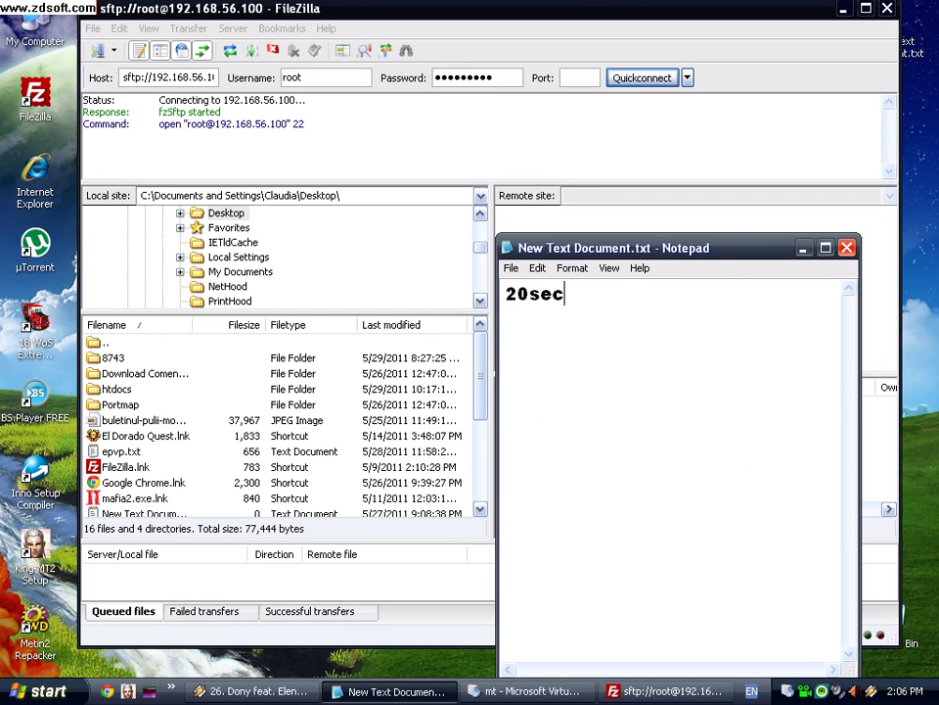
pyautogui.write('=100sec')
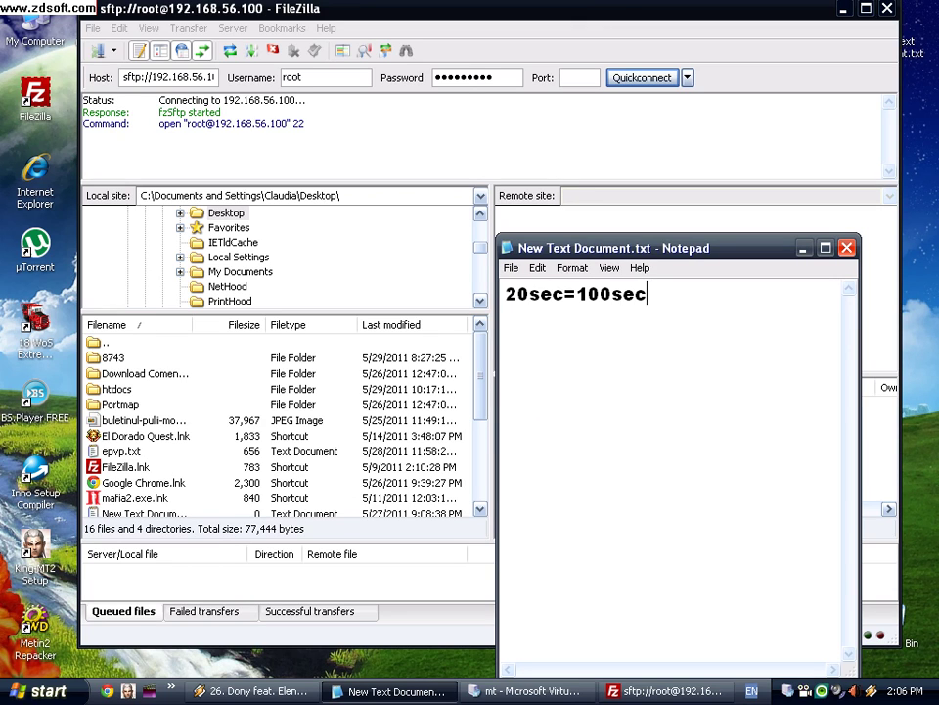
pyautogui.hotkey('ctrl', 'a')
pyautogui.click(646, 318)
pyautogui.hotkey('ctrl', 'a')
pyautogui.press('Delete')
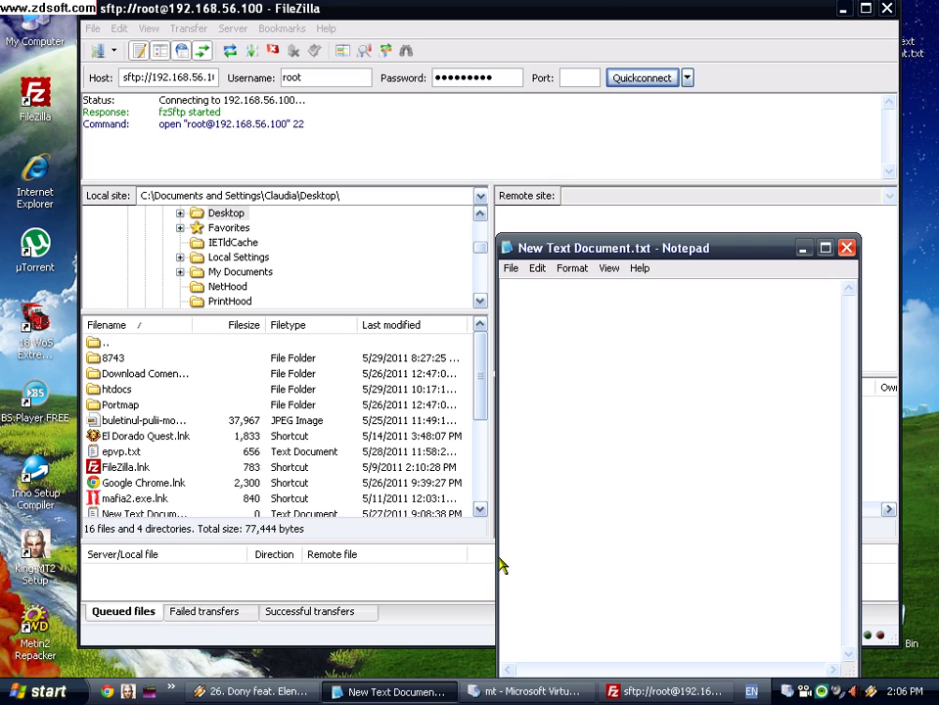
# Step: Write 'nu am bagat la login' and 'nik' in the empty note
pyautogui.click(528, 691)
pyautogui.click(529, 691)
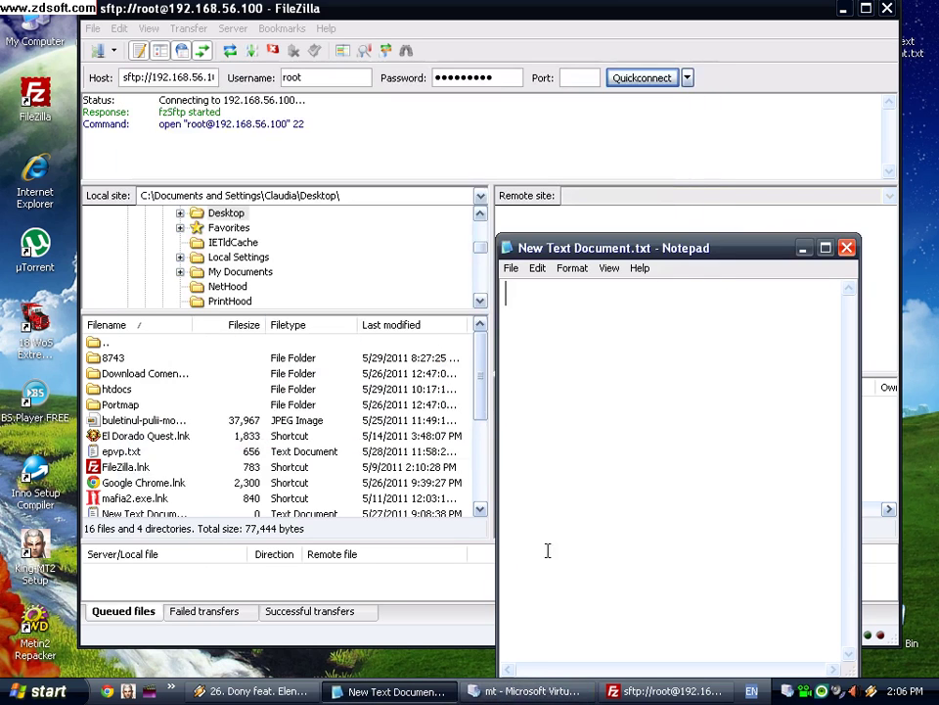
pyautogui.write('nu am ')
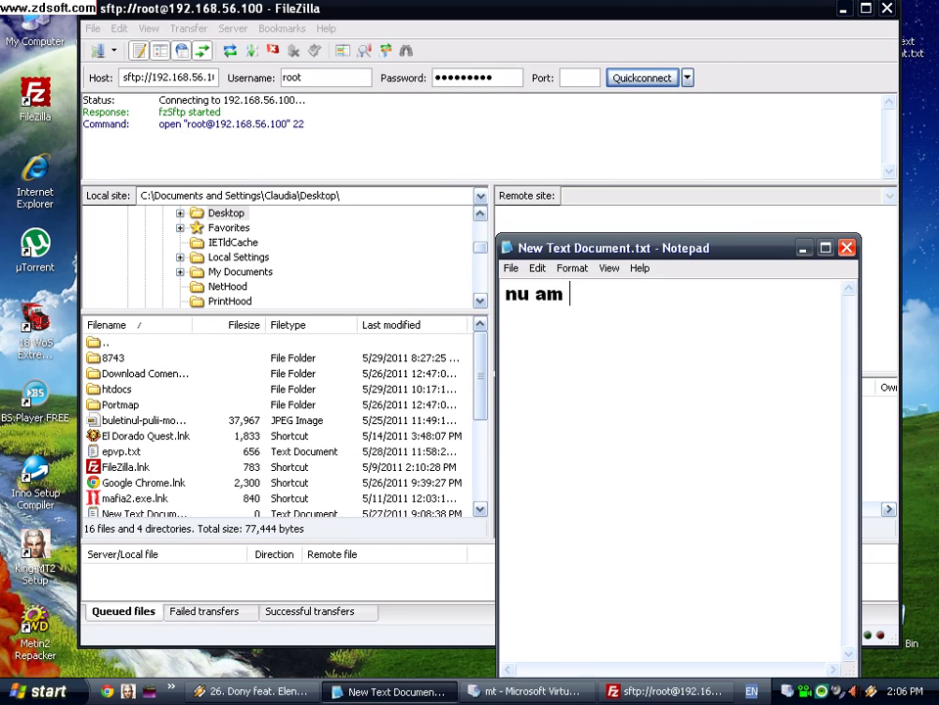
pyautogui.write('bagat la login ')
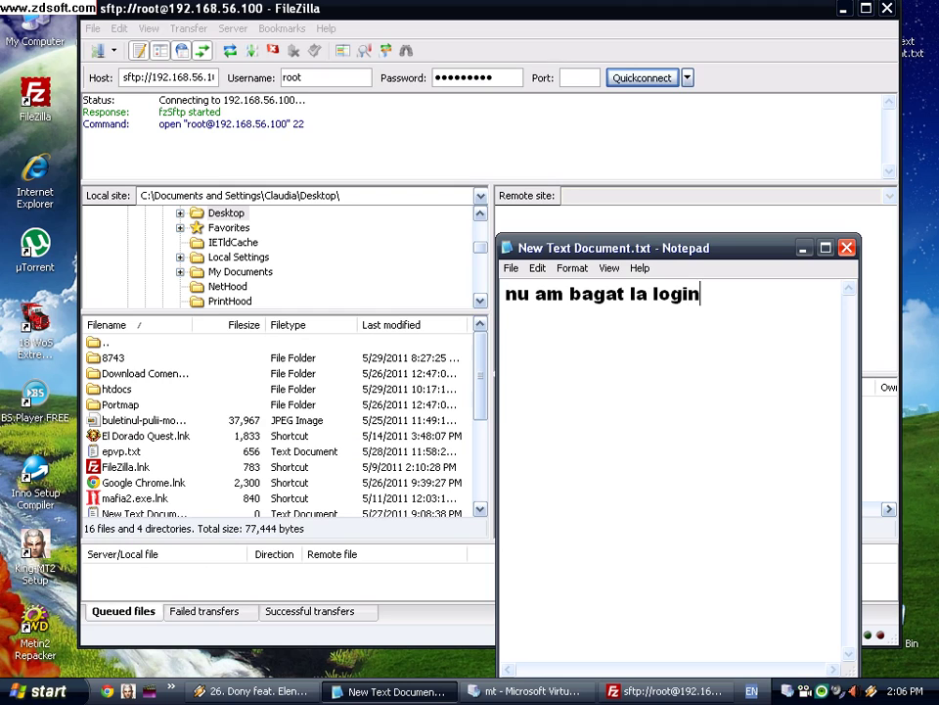
pyautogui.write('nik')
pyautogui.press('Return')
# Step: Bring FileZilla forward and check its connection status messages
pyautogui.moveTo(711, 239); pyautogui.dragTo(737, 248)
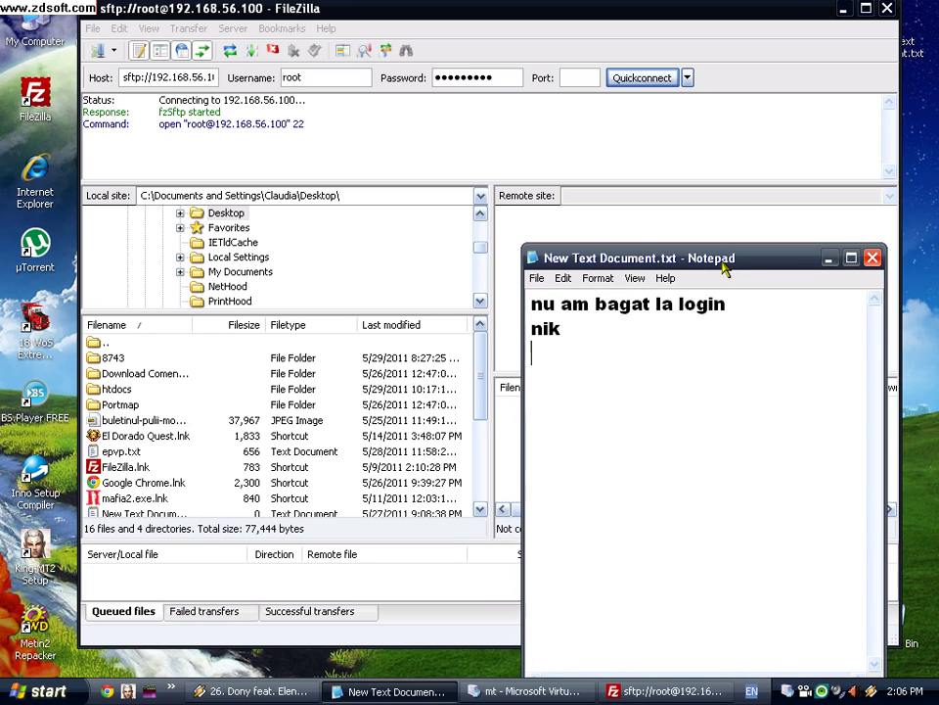
pyautogui.click(627, 195)
pyautogui.moveTo(635, 196); pyautogui.dragTo(580, 197)
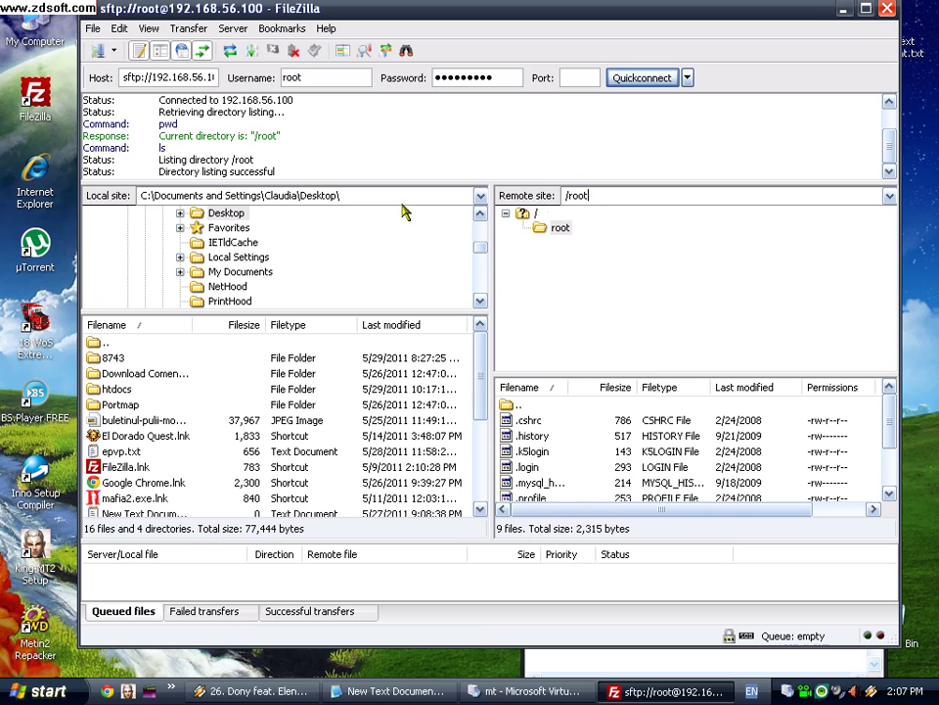
pyautogui.moveTo(284, 172); pyautogui.dragTo(138, 111)
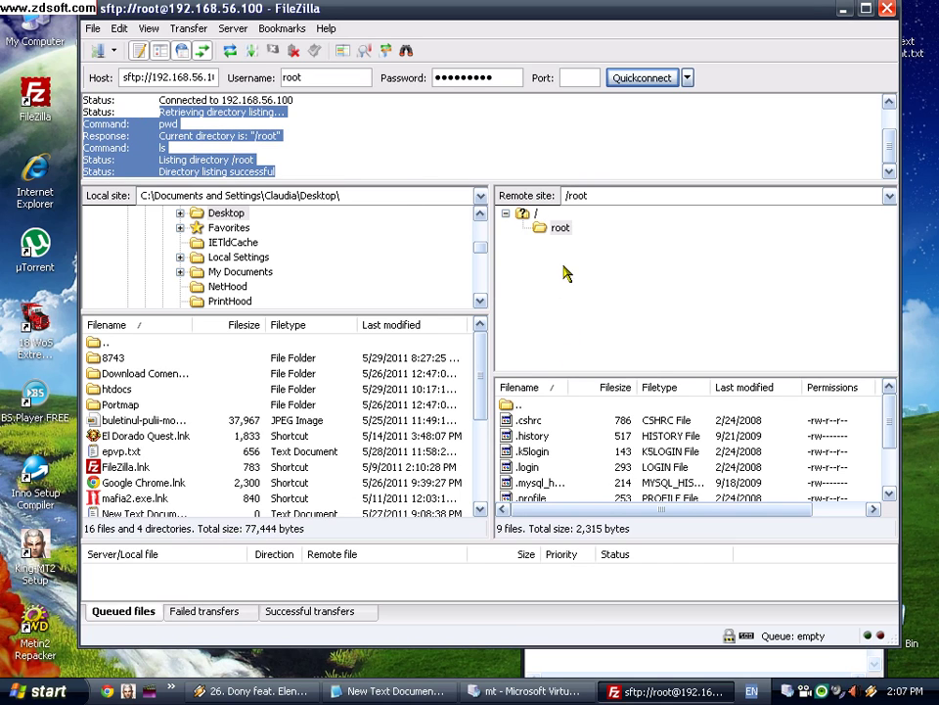
# Step: Browse the server's / and /usr folders, then close FileZilla
pyautogui.click(528, 215)
pyautogui.scroll(-4, 539, 264)
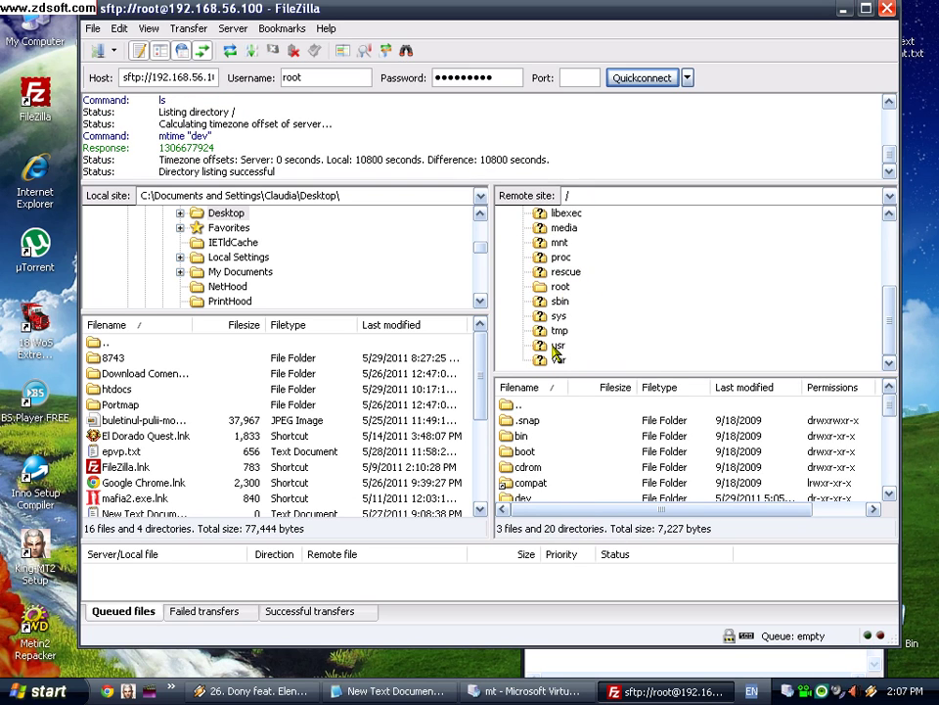
pyautogui.click(558, 344)
pyautogui.scroll(-2, 656, 333)
pyautogui.scroll(6, 655, 332)
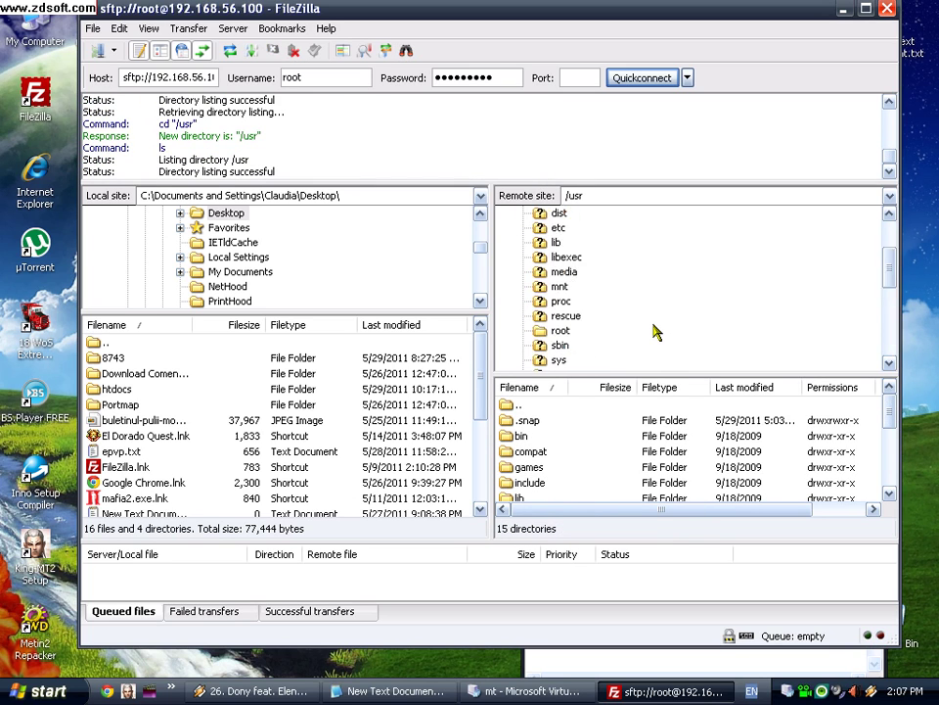
pyautogui.click(886, 9)
# Step: Add note lines 'deci merge', 'login:root' with the password, and './star'
pyautogui.press('Return')
pyautogui.write('deci merge')
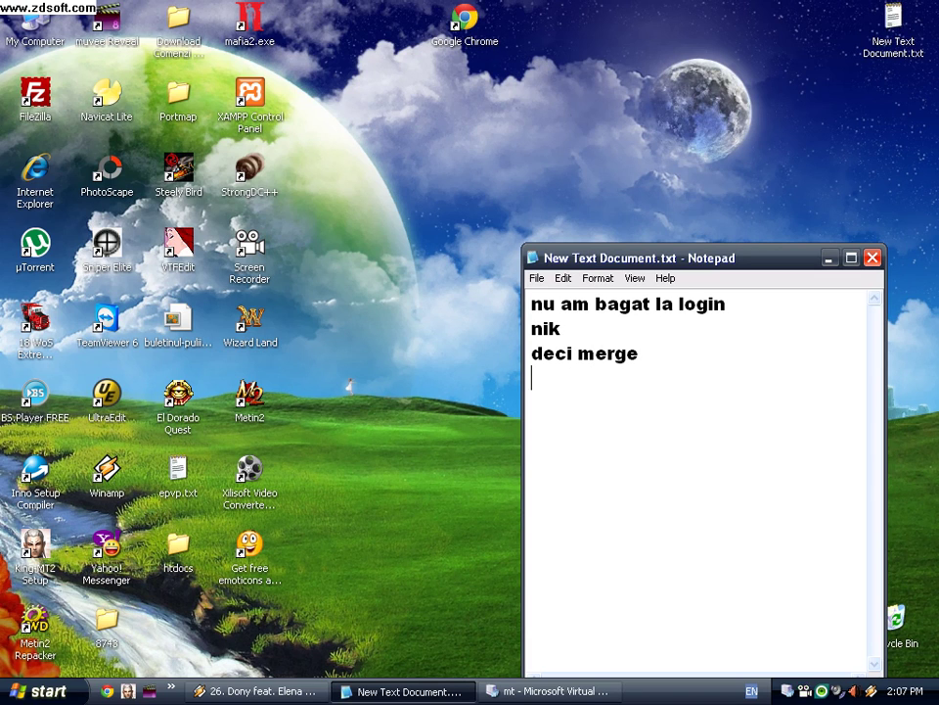
pyautogui.press('Return')
pyautogui.write('login:ro')
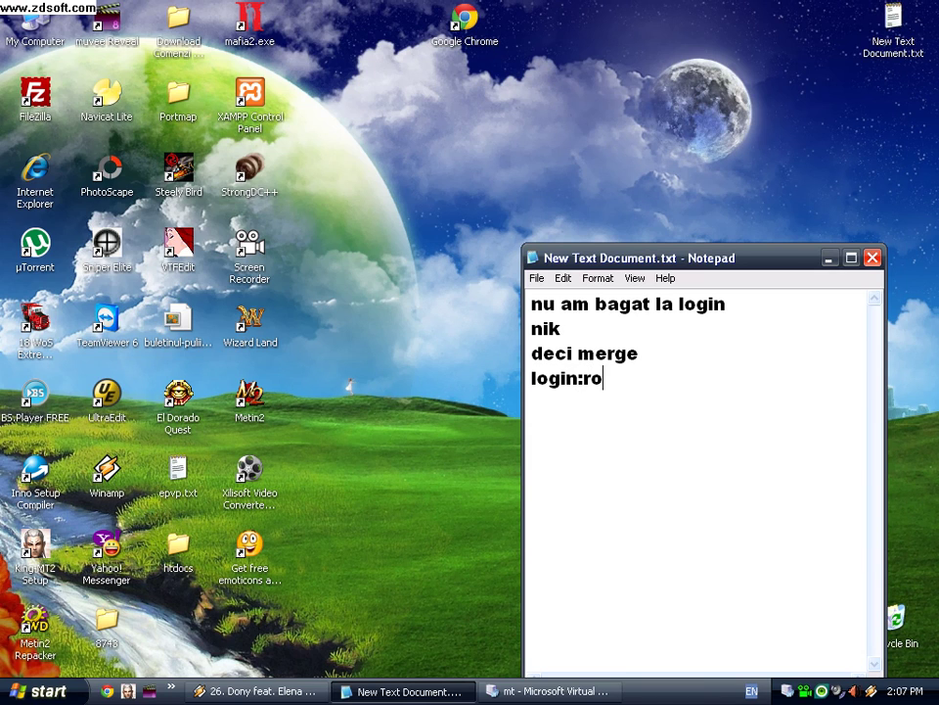
pyautogui.write('ot parol')
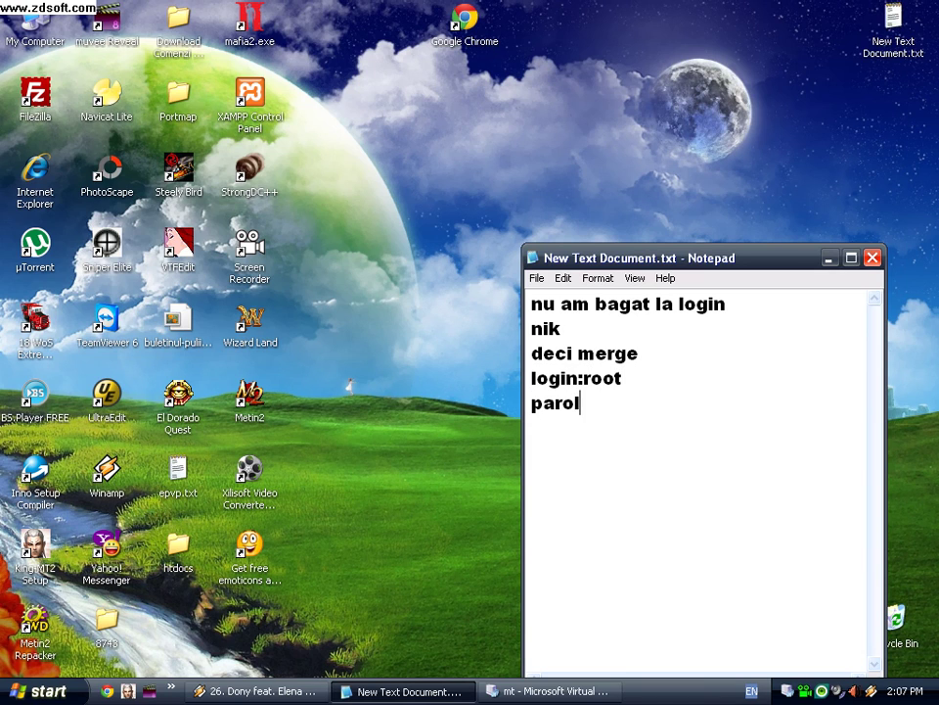
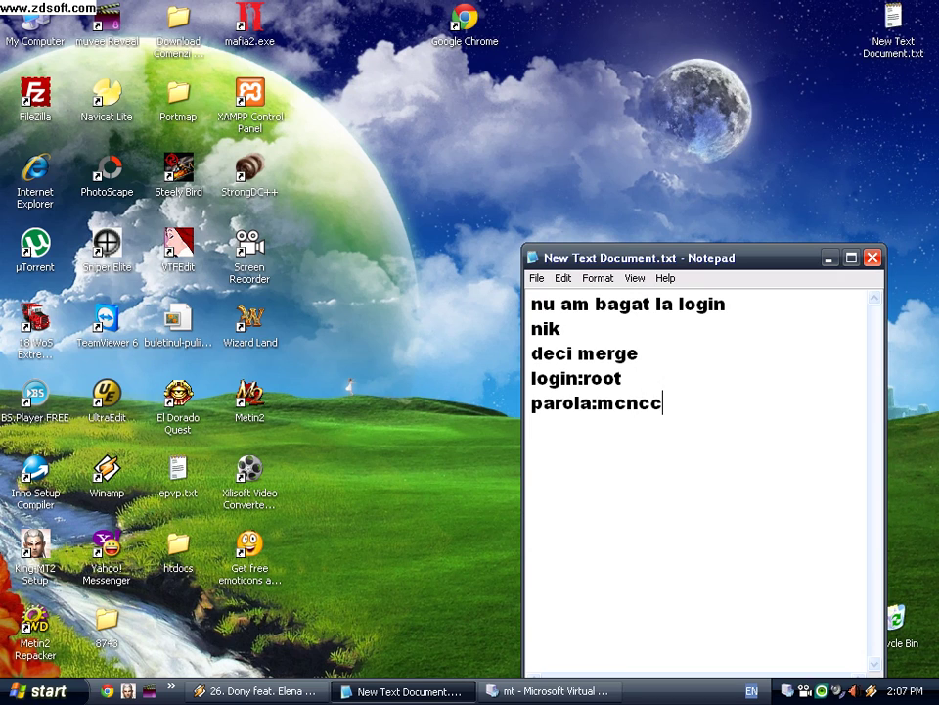
pyautogui.press('Return')
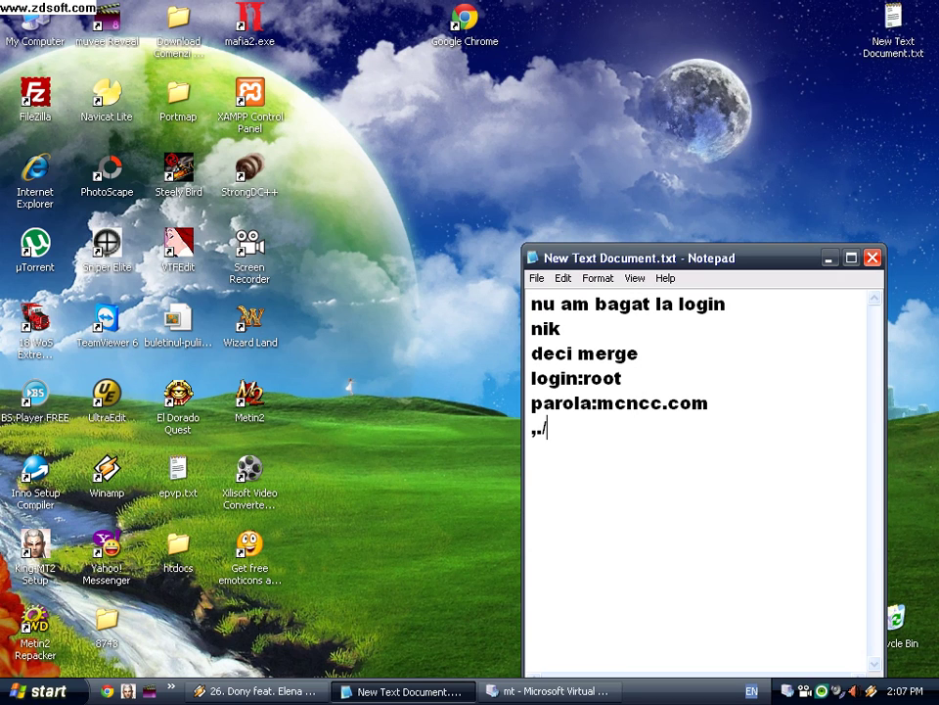
pyautogui.write('./start')
pyautogui.click(528, 691)
# Step: Log into FreeBSD as root, run ./start, and minimize the VM window
pyautogui.write('root')
pyautogui.press('Return')
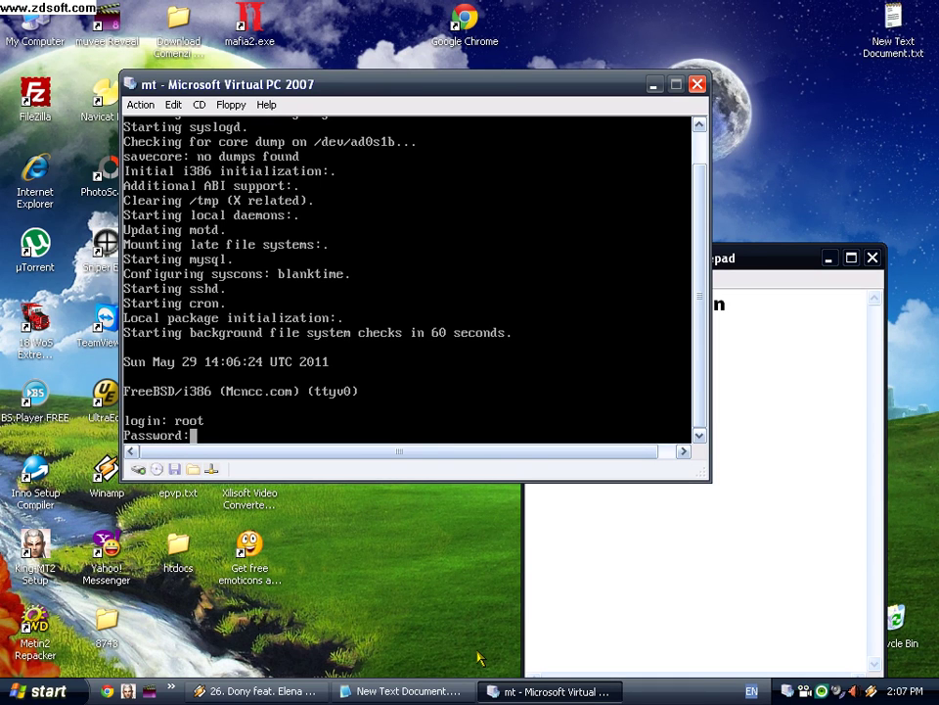
pyautogui.press('Return')
pyautogui.write('../s')
pyautogui.press('BackSpace')
pyautogui.press('BackSpace')
pyautogui.press('BackSpace')
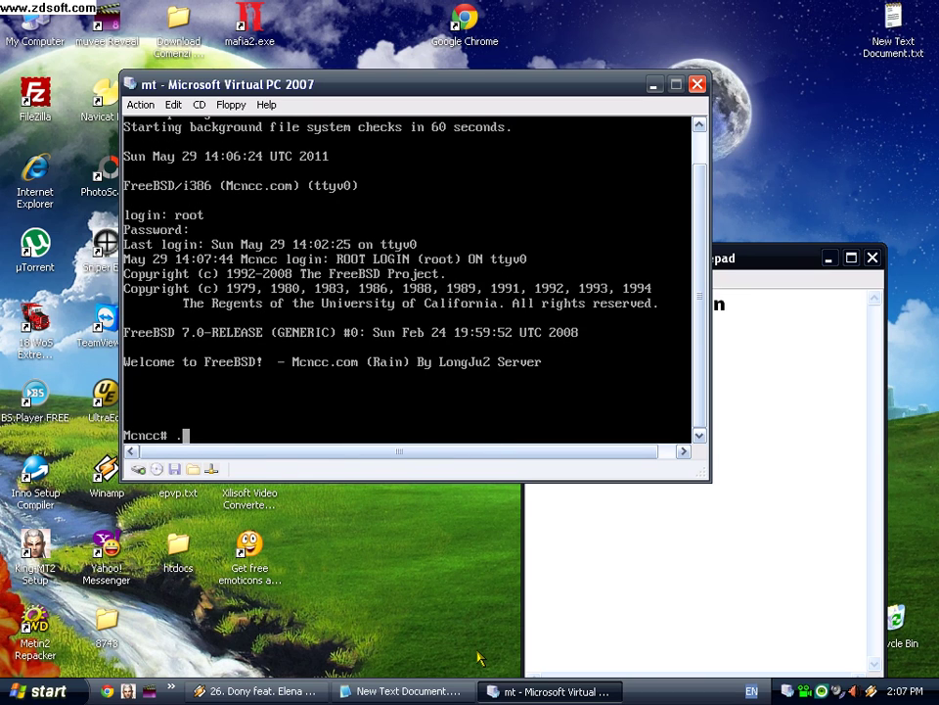
pyautogui.write('/start')
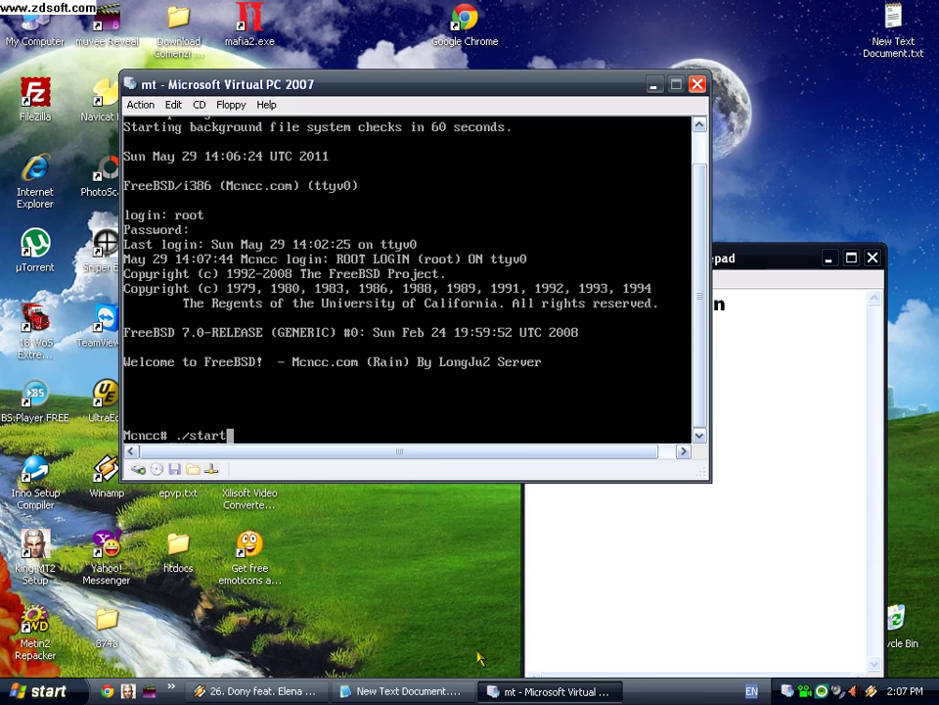
pyautogui.press('Return')
pyautogui.click(548, 691)
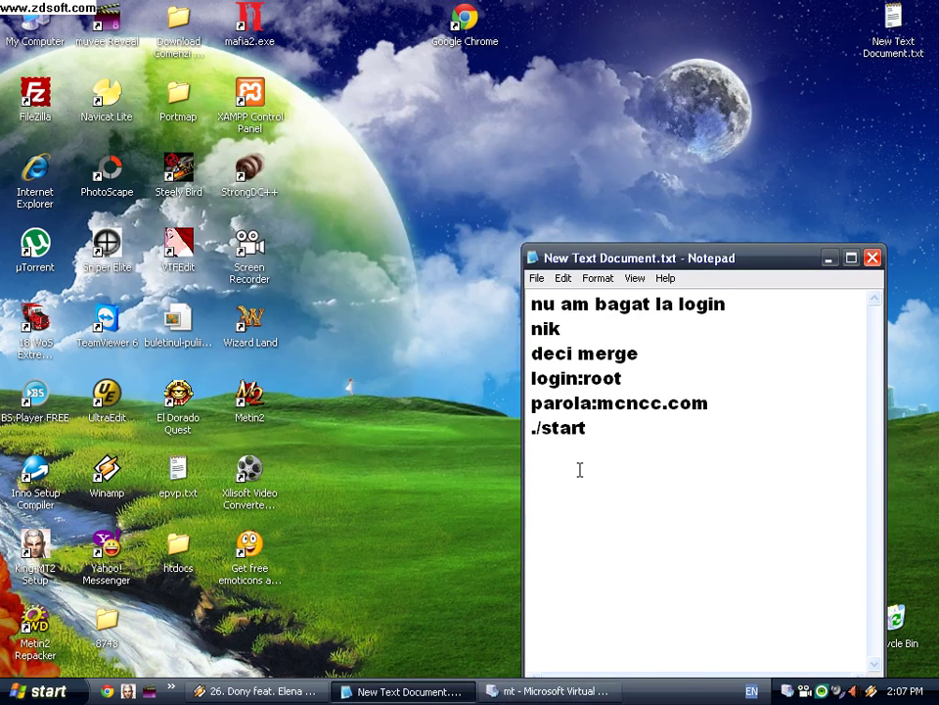
# Step: Replace the notes with 'navicat' and a line holding its password
pyautogui.hotkey('ctrl', 'a')
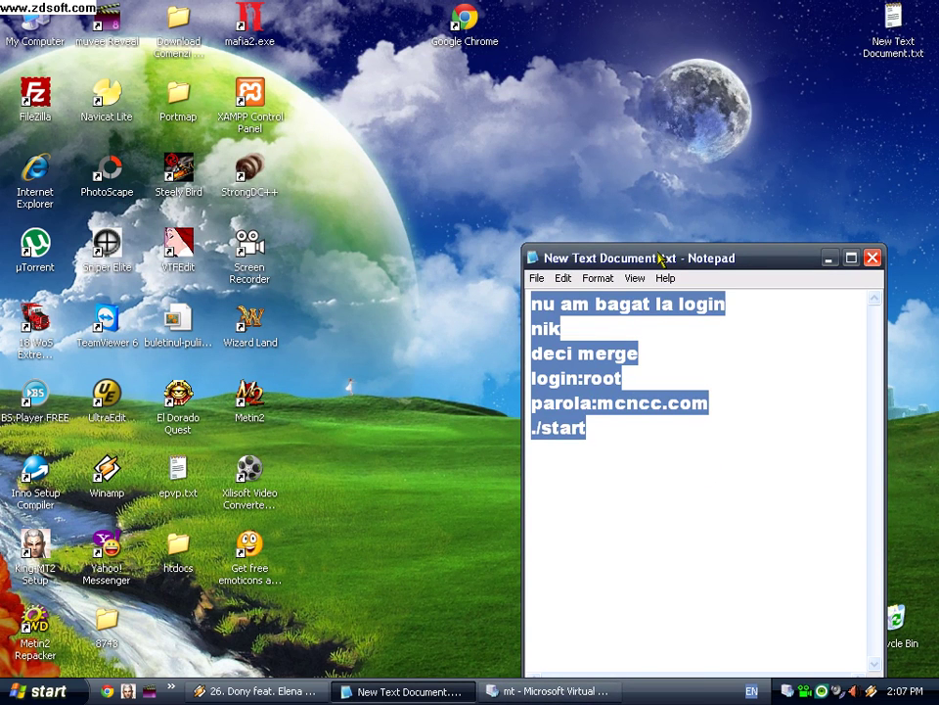
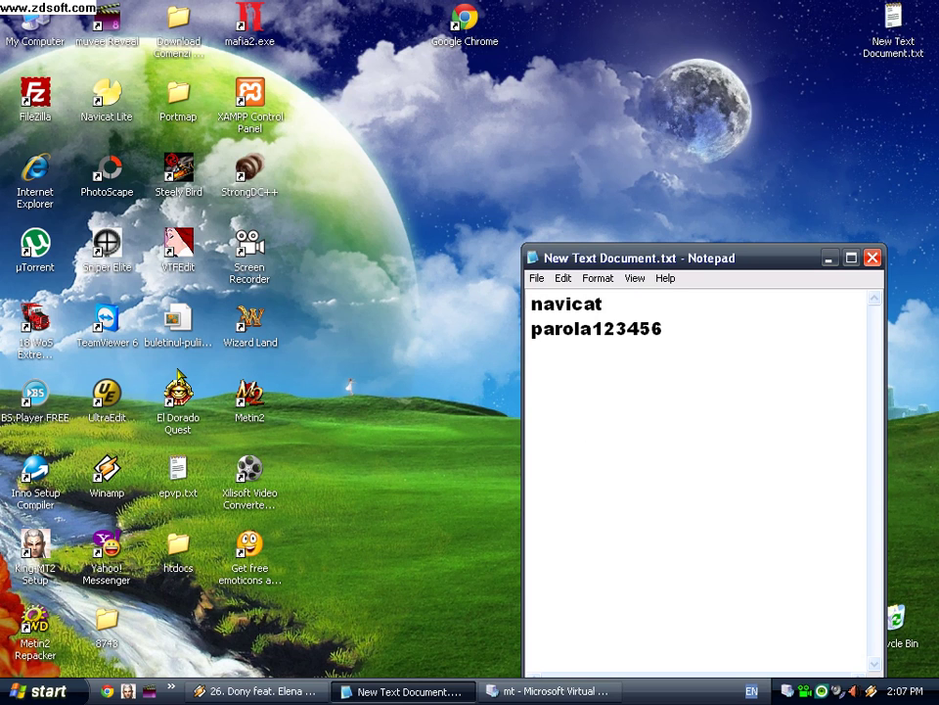
pyautogui.click(90, 105)
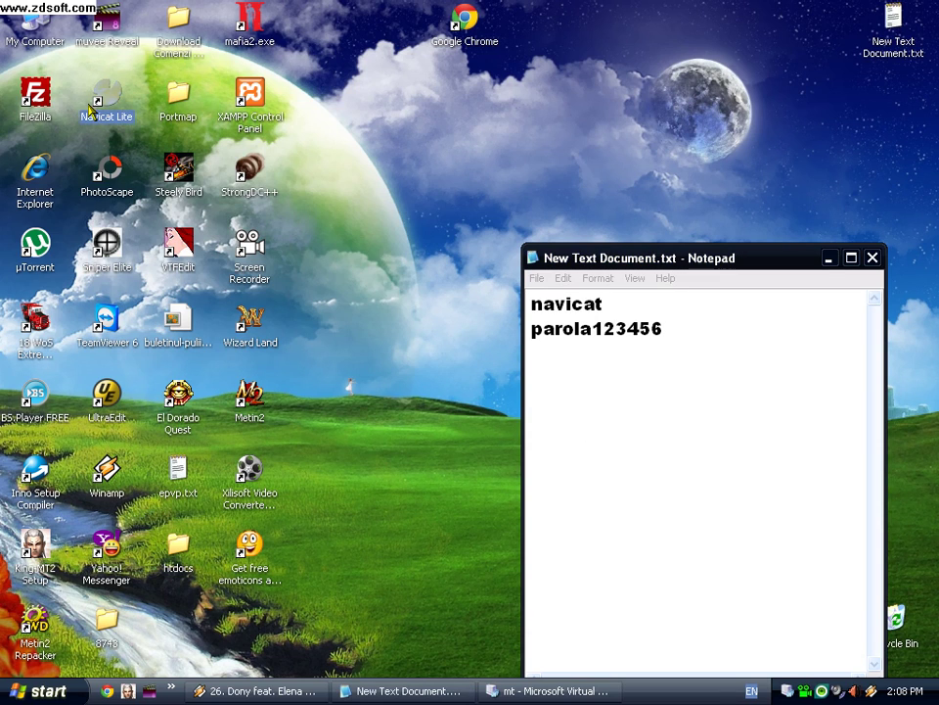
# Step: Launch Navicat Lite and copy connection 1's host address 192.168.56.100 from its properties
pyautogui.doubleClick(95, 104)
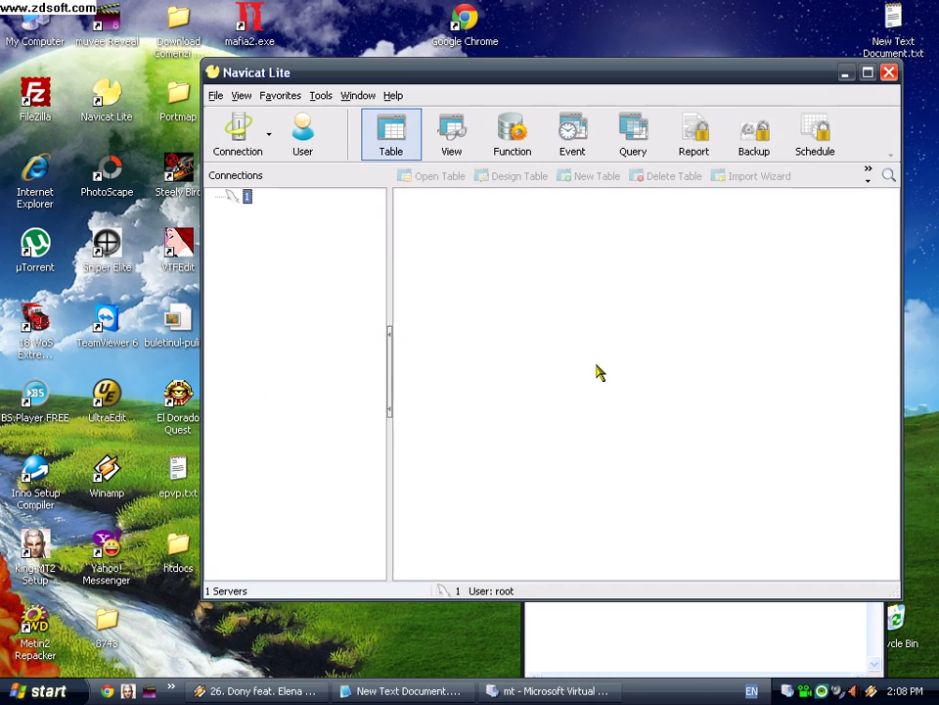
pyautogui.rightClick(250, 199)
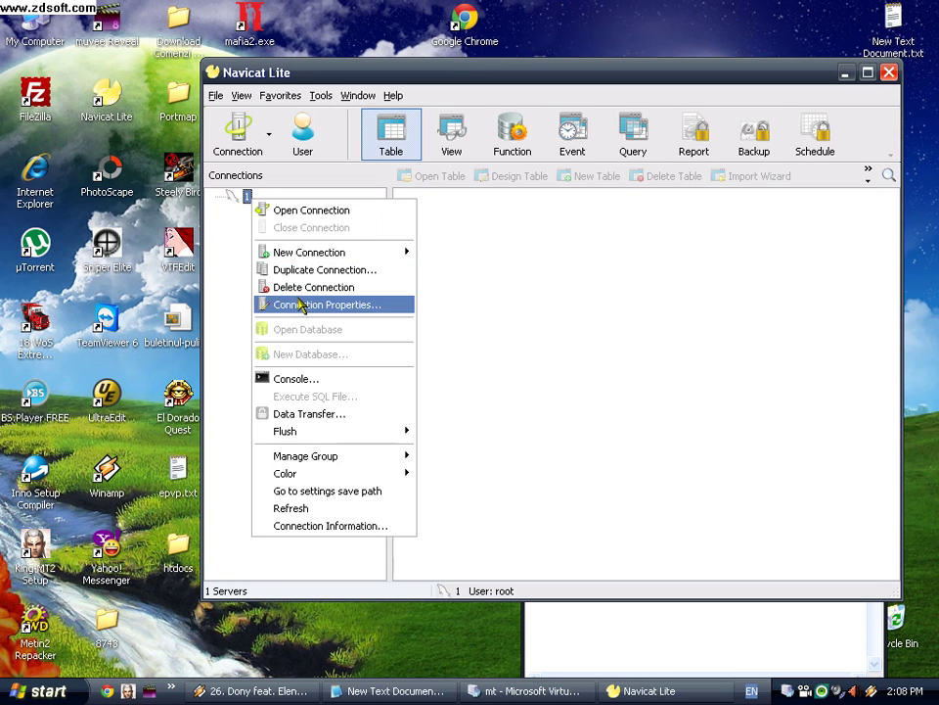
pyautogui.click(294, 304)
pyautogui.moveTo(549, 224); pyautogui.dragTo(314, 226)
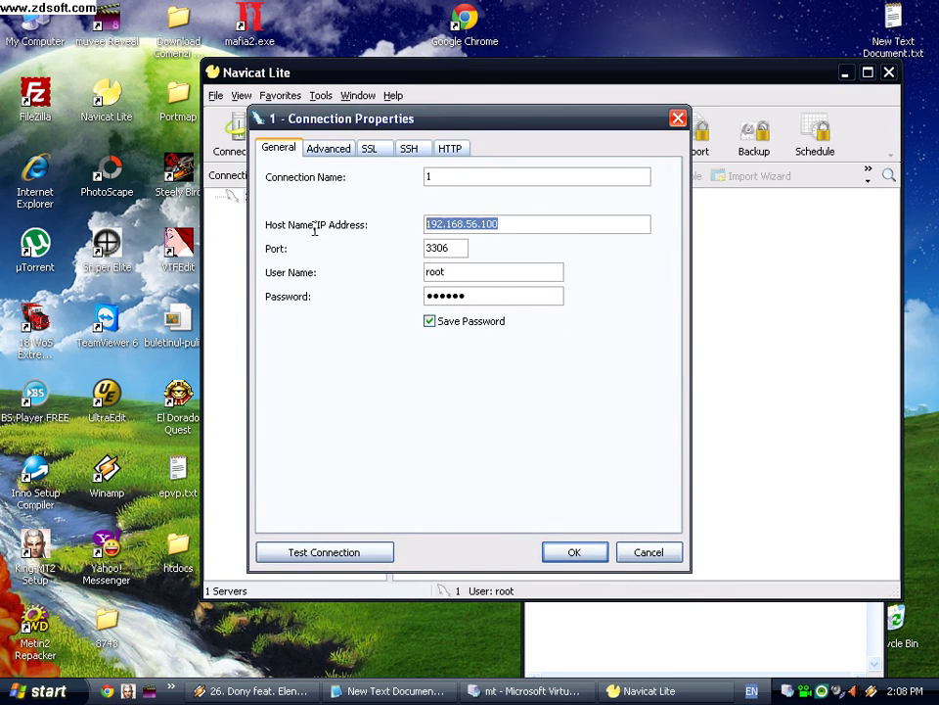
pyautogui.rightClick(486, 224)
pyautogui.click(507, 275)
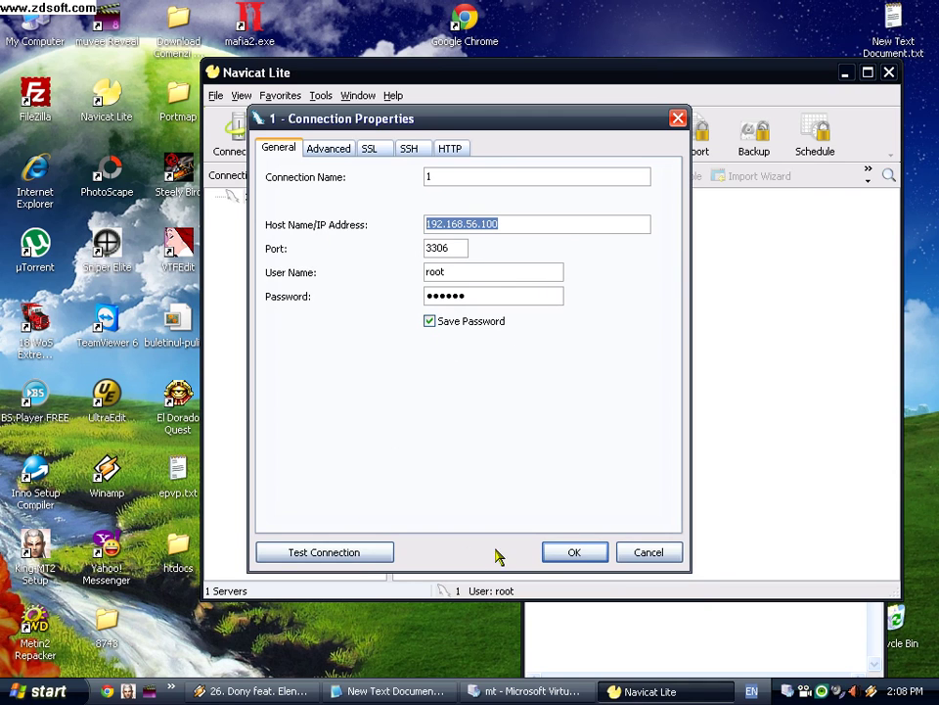
pyautogui.click(550, 554)
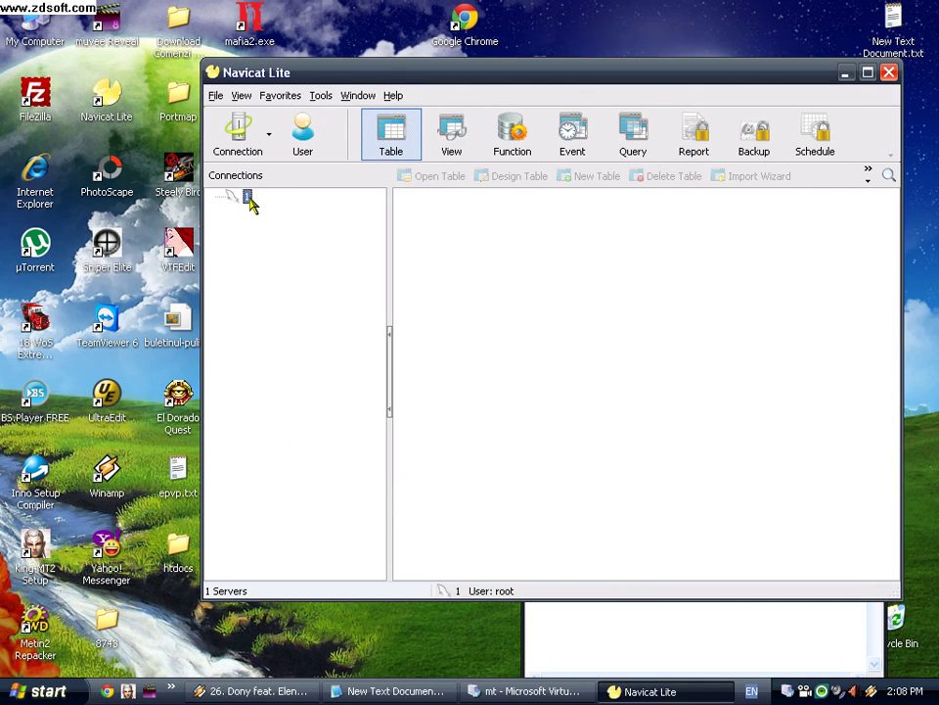
pyautogui.doubleClick(248, 197)
# Step: Paste 192.168.56.100 on a new line of the notes and select it
pyautogui.click(626, 629)
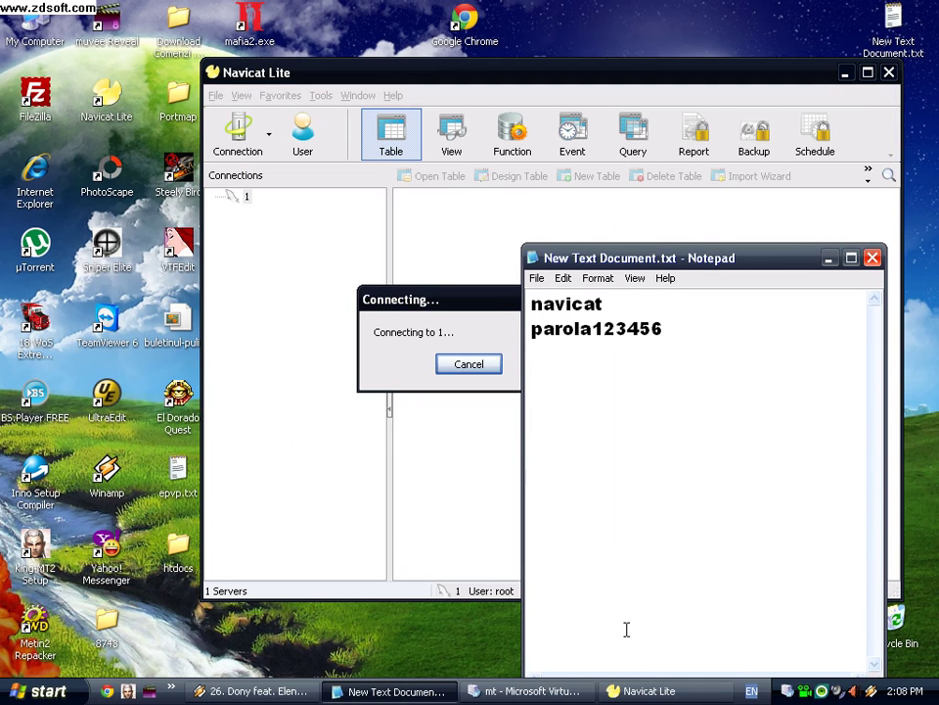
pyautogui.press('Return')
pyautogui.rightClick(583, 384)
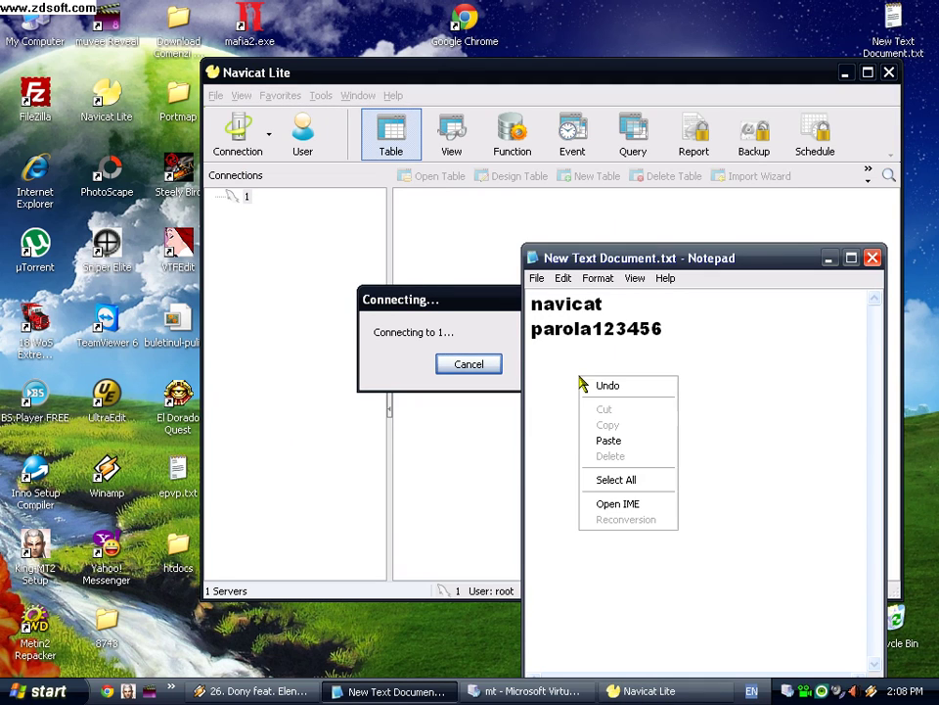
pyautogui.click(609, 441)
pyautogui.moveTo(716, 364); pyautogui.dragTo(532, 366)
pyautogui.moveTo(680, 357); pyautogui.dragTo(532, 356)
pyautogui.click(692, 357)
pyautogui.moveTo(692, 356); pyautogui.dragTo(532, 354)
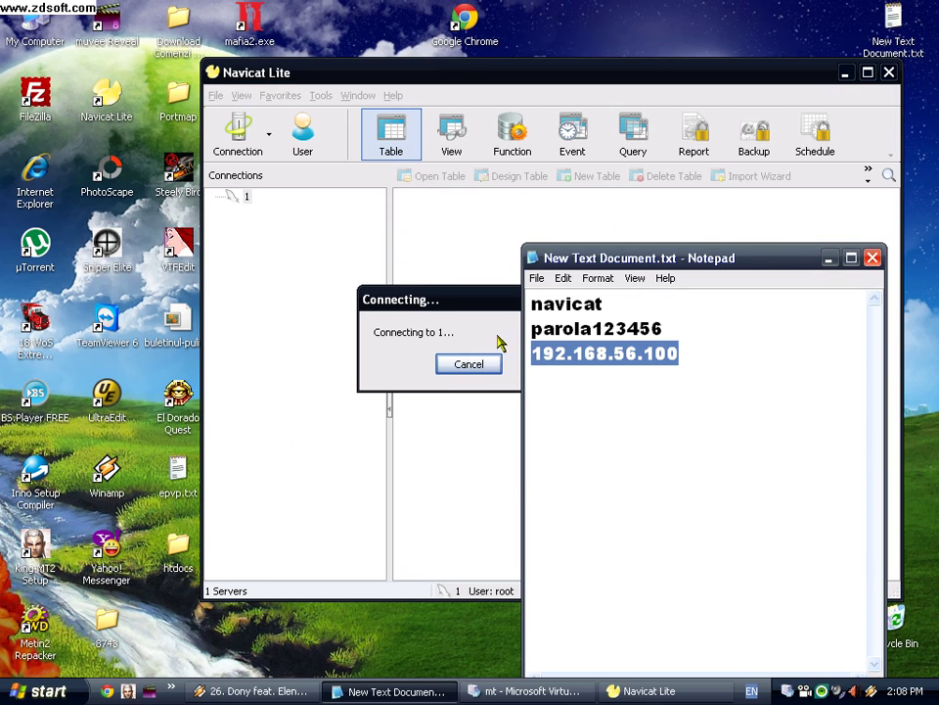
pyautogui.moveTo(651, 261); pyautogui.dragTo(701, 257)
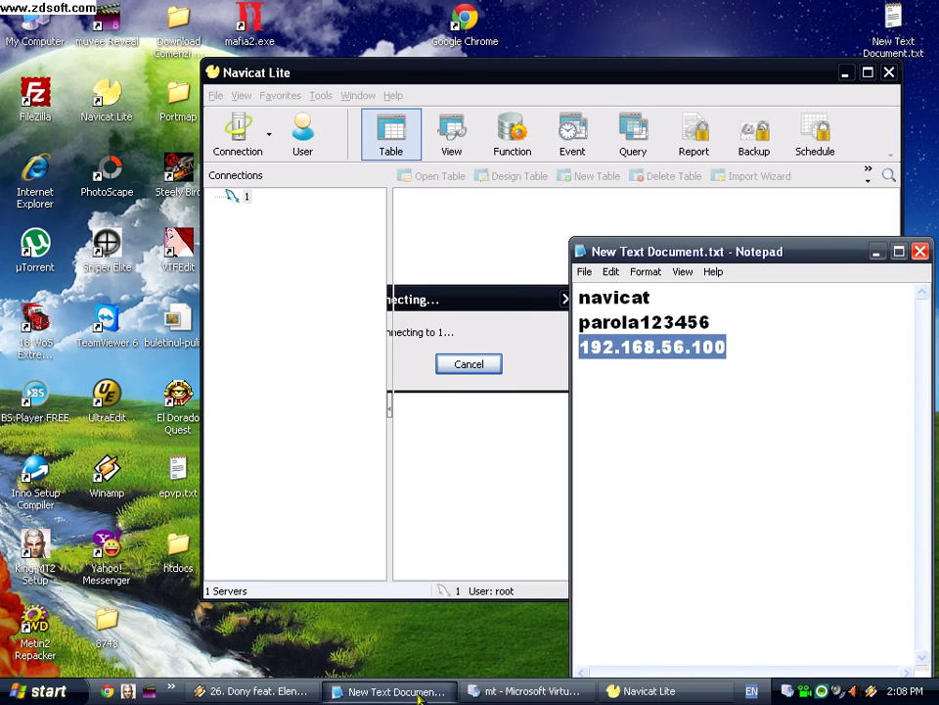
pyautogui.rightClick(235, 196)
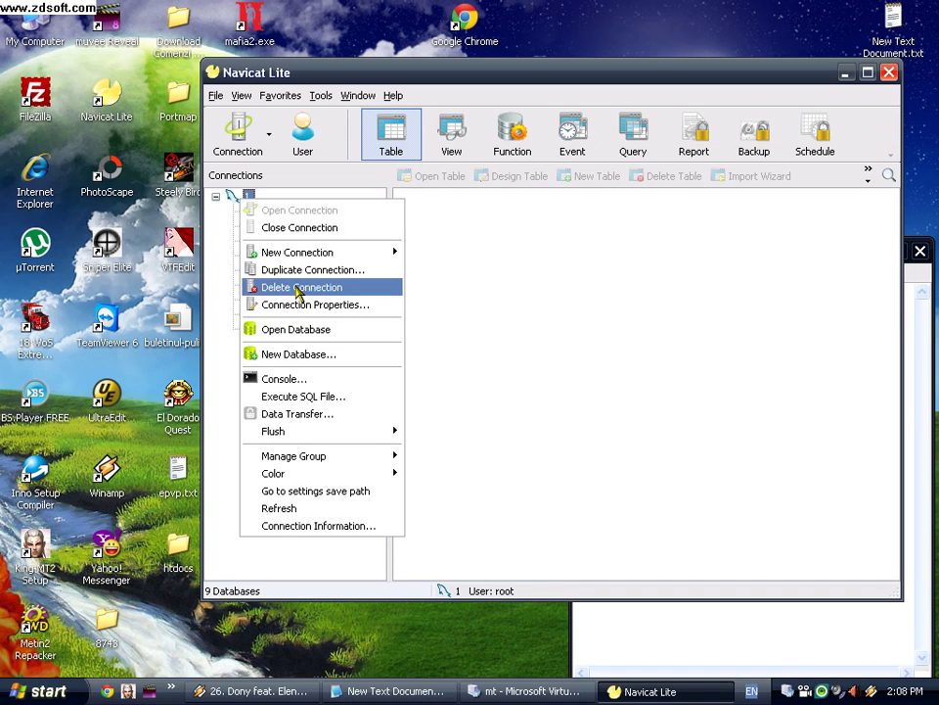
# Step: Delete connection 1 and start a new MySQL connection with host 192.168.56.100
pyautogui.click(300, 288)
pyautogui.click(417, 372)
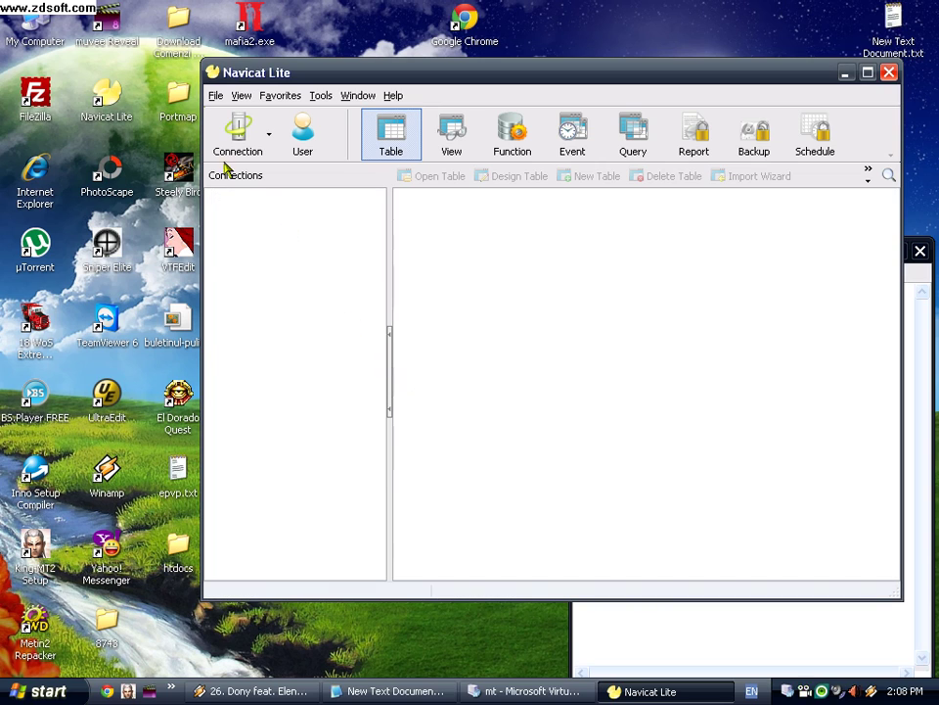
pyautogui.click(237, 132)
pyautogui.click(240, 174)
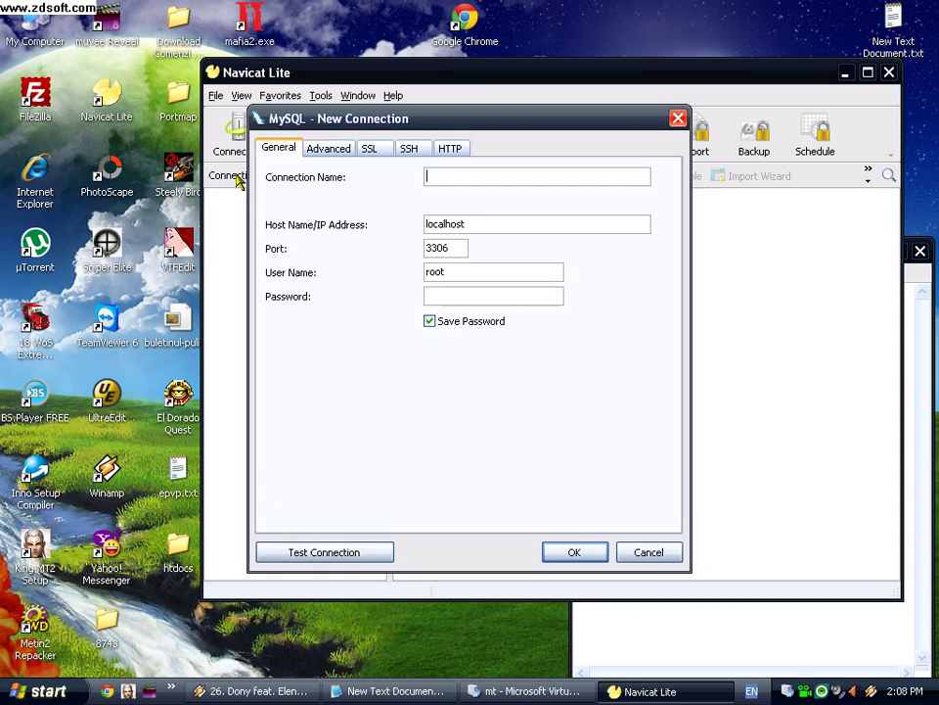
pyautogui.doubleClick(480, 225)
pyautogui.rightClick(485, 228)
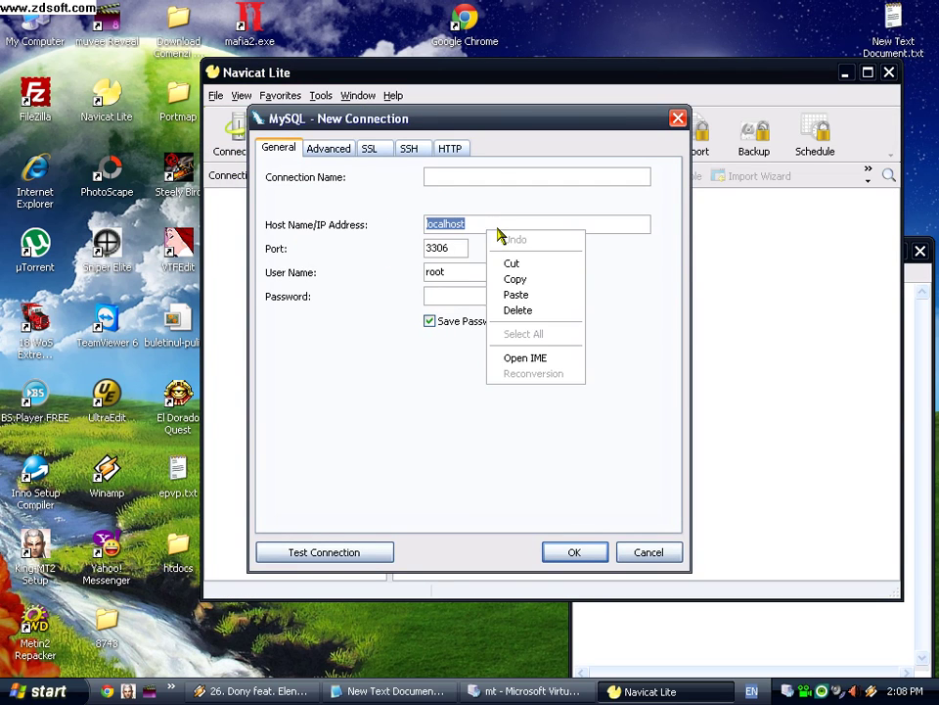
pyautogui.click(508, 294)
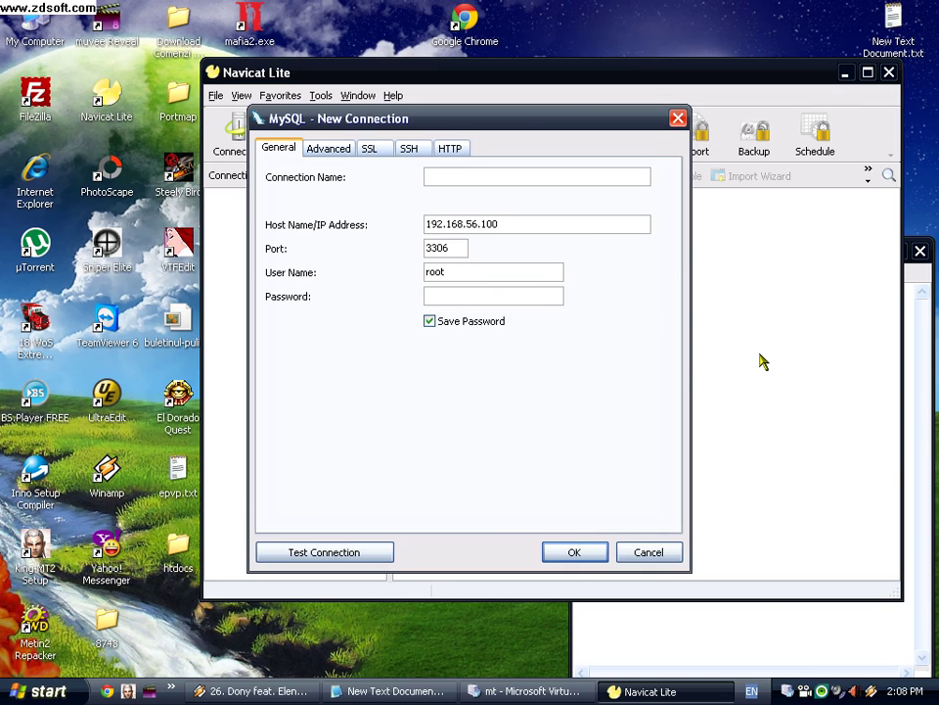
# Step: Paste the password from the notes, save, and connect to 192.168.56.100_3306
pyautogui.click(763, 615)
pyautogui.moveTo(721, 322); pyautogui.dragTo(640, 323)
pyautogui.rightClick(658, 322)
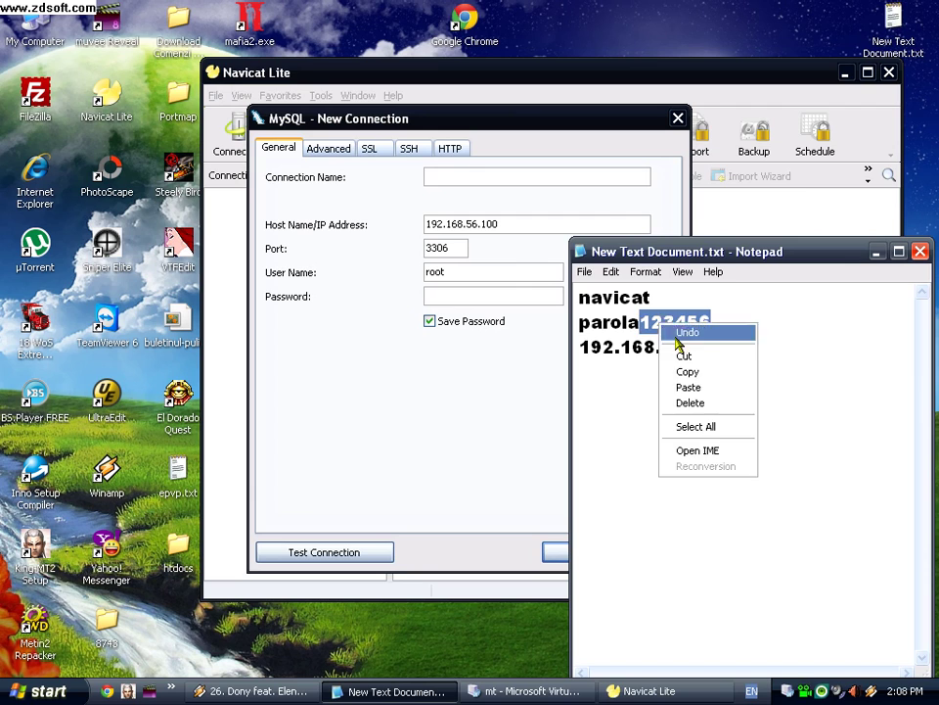
pyautogui.click(685, 372)
pyautogui.rightClick(468, 296)
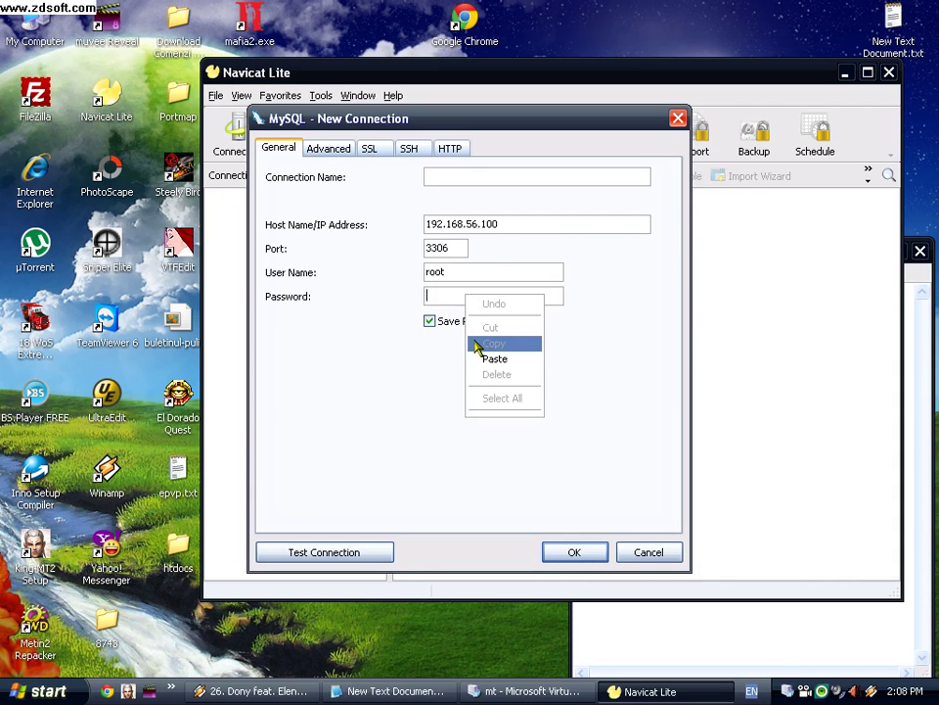
pyautogui.click(488, 359)
pyautogui.click(572, 552)
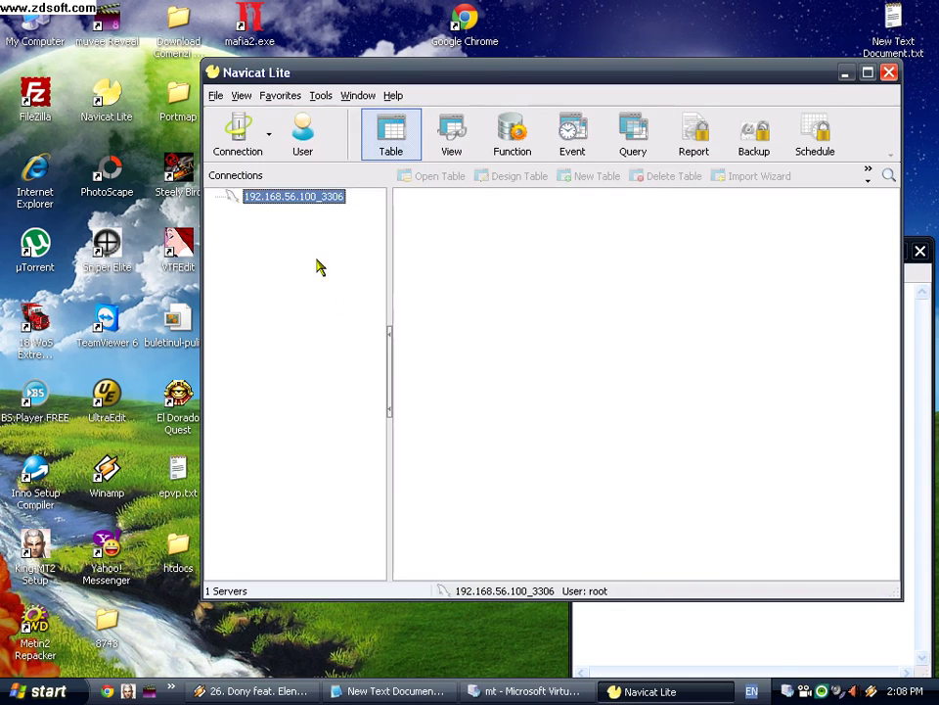
pyautogui.doubleClick(317, 204)
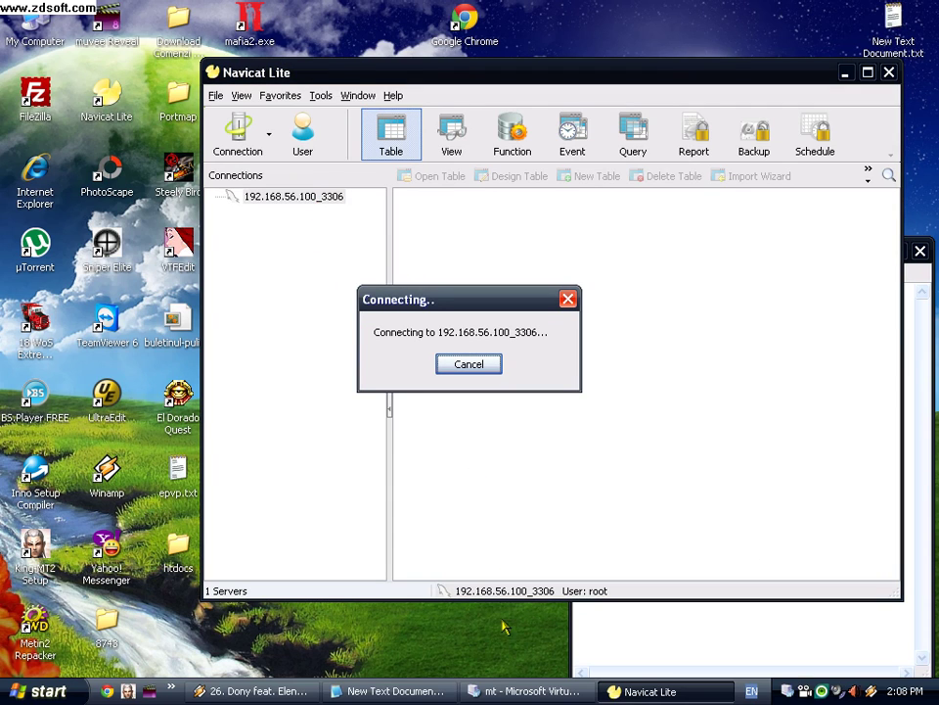
# Step: Replace the notes with 'intram pe no-ip.com' and launch Google Chrome
pyautogui.click(406, 691)
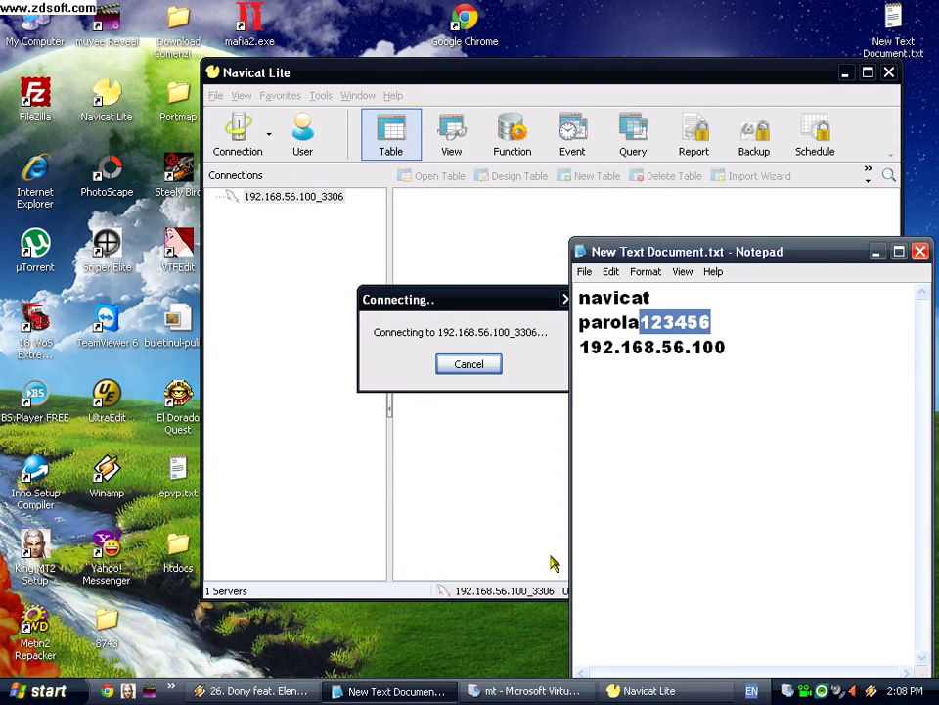
pyautogui.write('in')
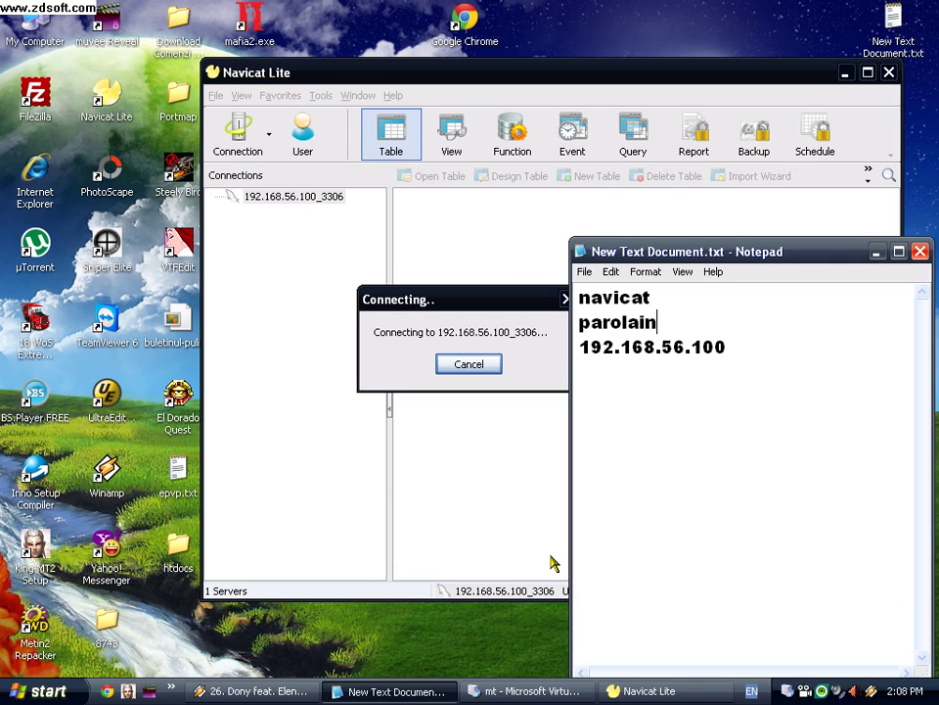
pyautogui.hotkey('ctrl', 'a')
pyautogui.write('intra')
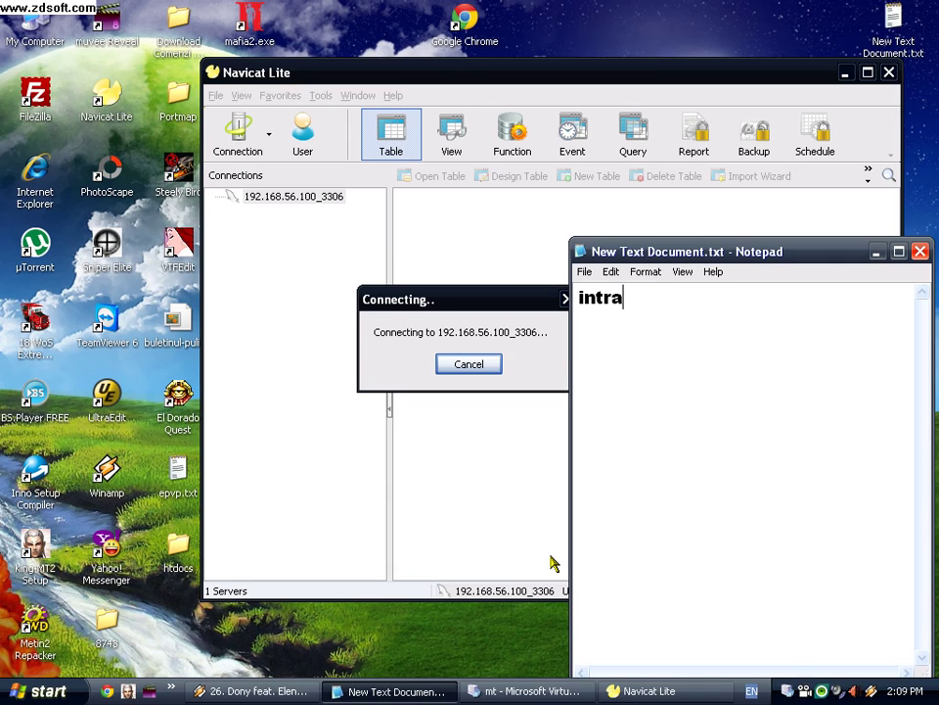
pyautogui.write('m pe no-ip.com')
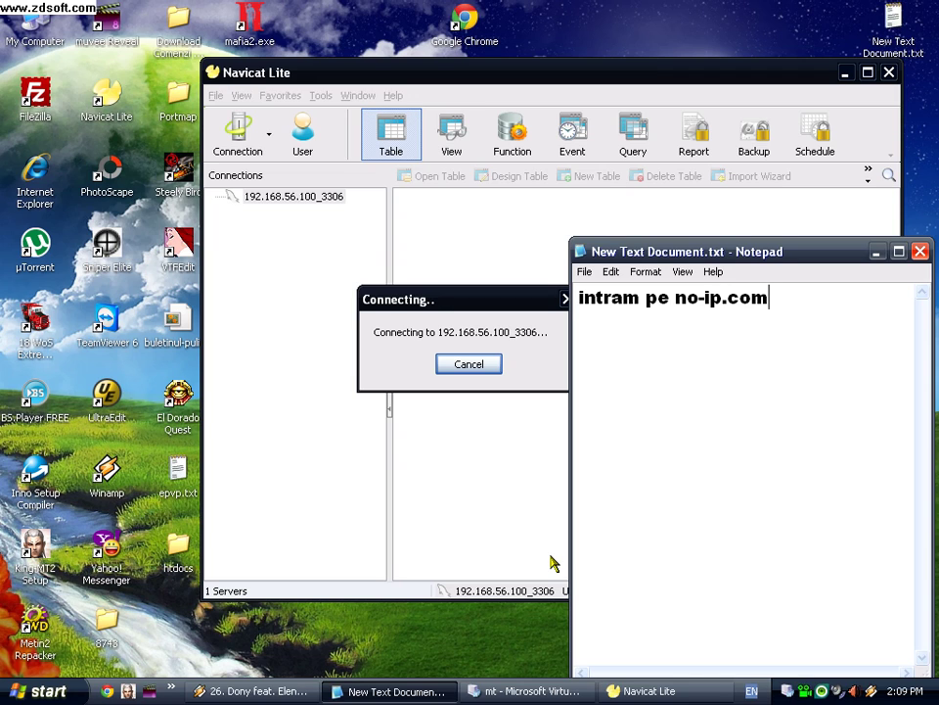
pyautogui.click(478, 29)
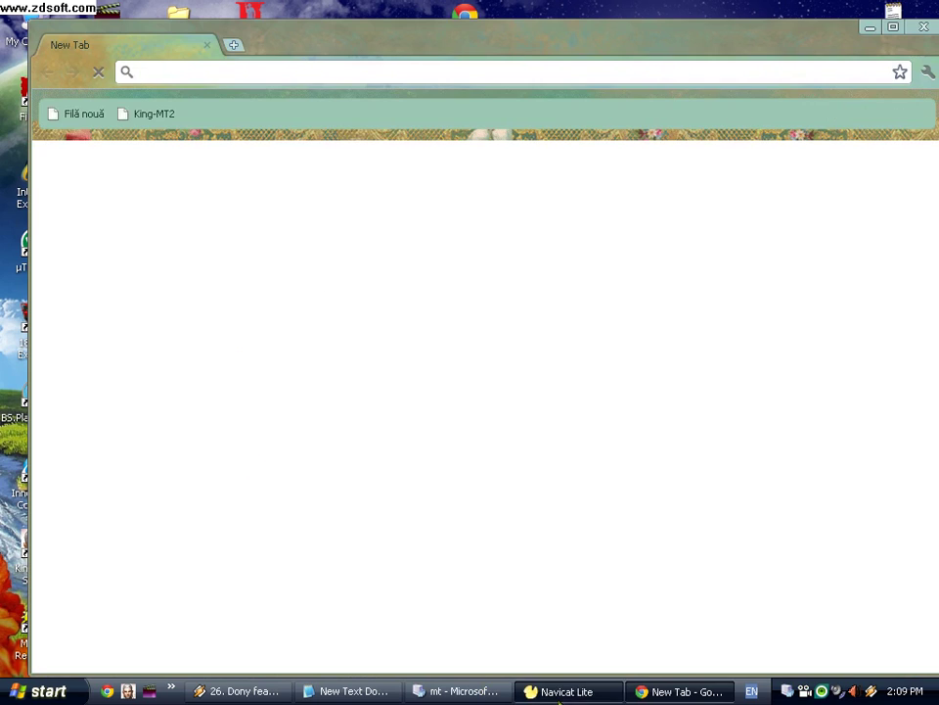
pyautogui.click(562, 691)
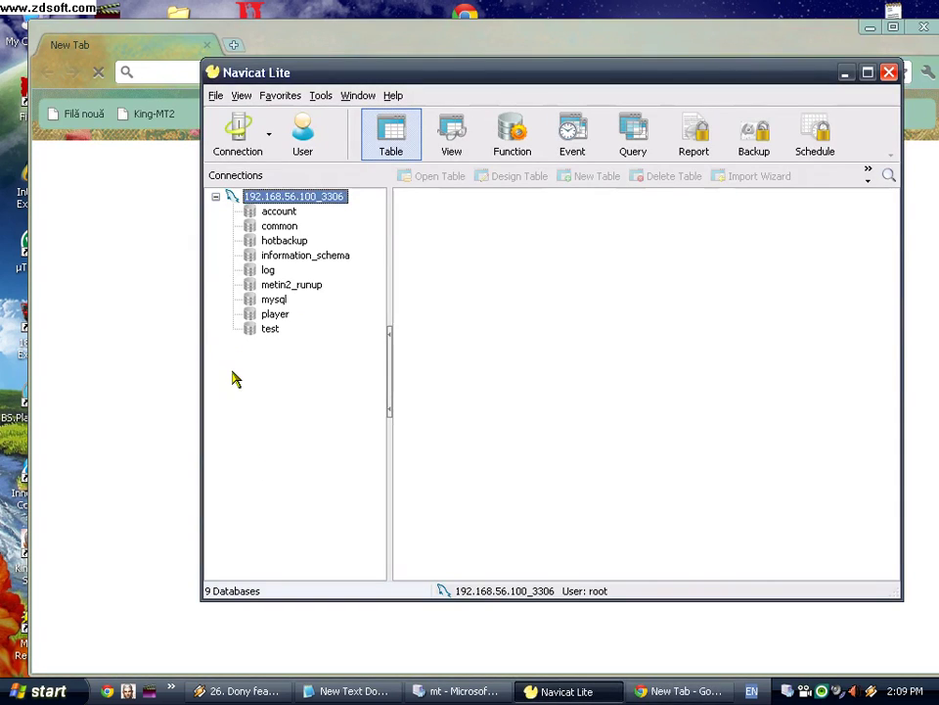
# Step: Close Navicat Lite and open the no-ip.com login page in Chrome
pyautogui.click(889, 73)
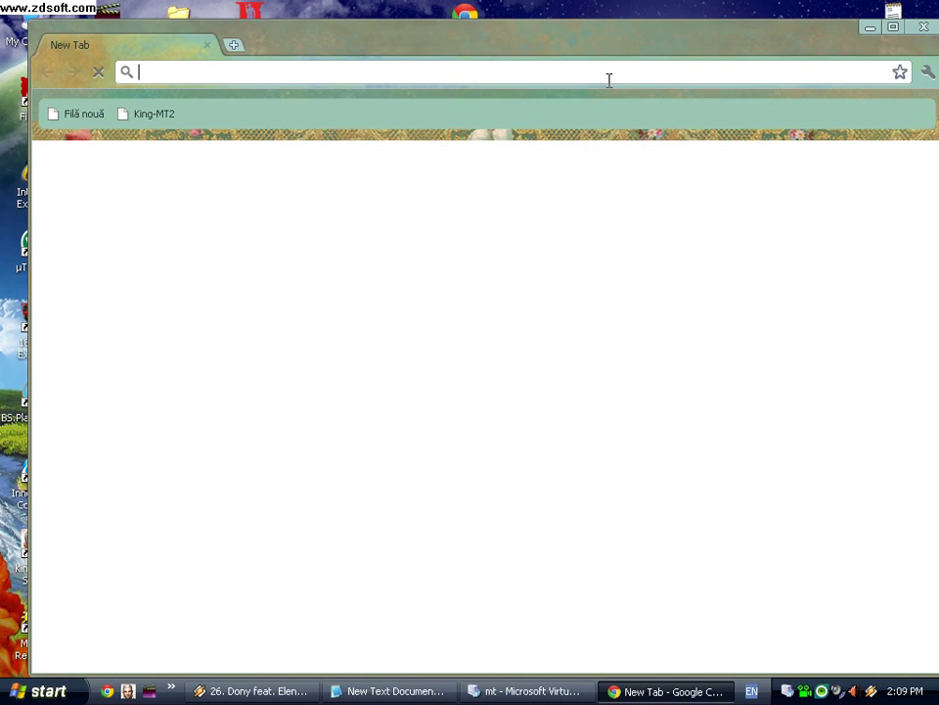
pyautogui.write('no-ip.com')
pyautogui.click(567, 64)
pyautogui.press('Return')
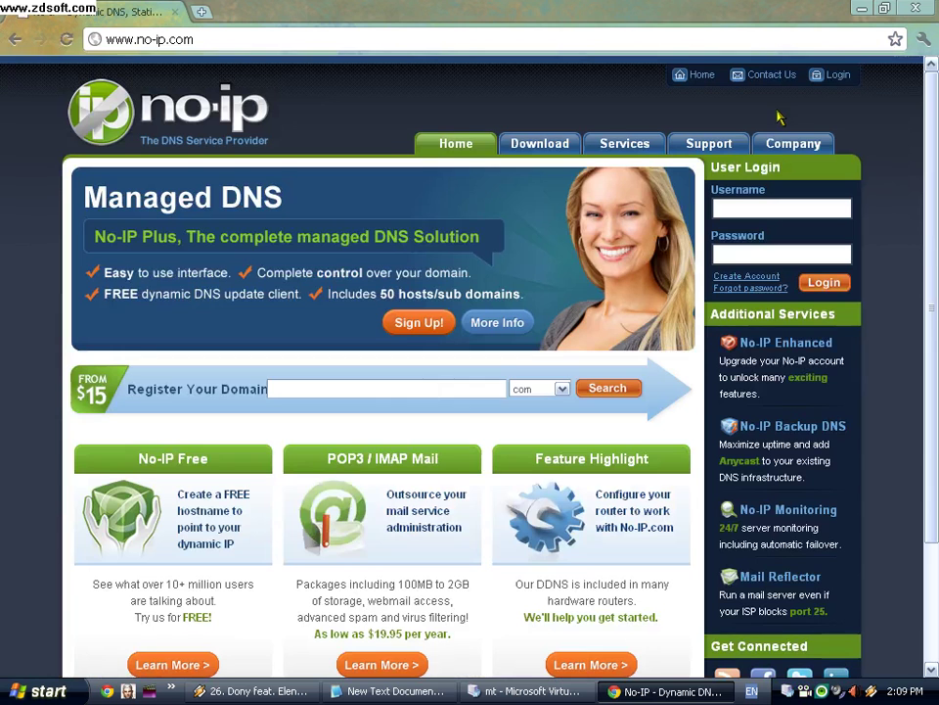
pyautogui.click(834, 75)
# Step: Replace the notes with 'fa faceti cont eu am cont facut' and 'nu e greu', fixing typos
pyautogui.hotkey('alt', 'Tab')
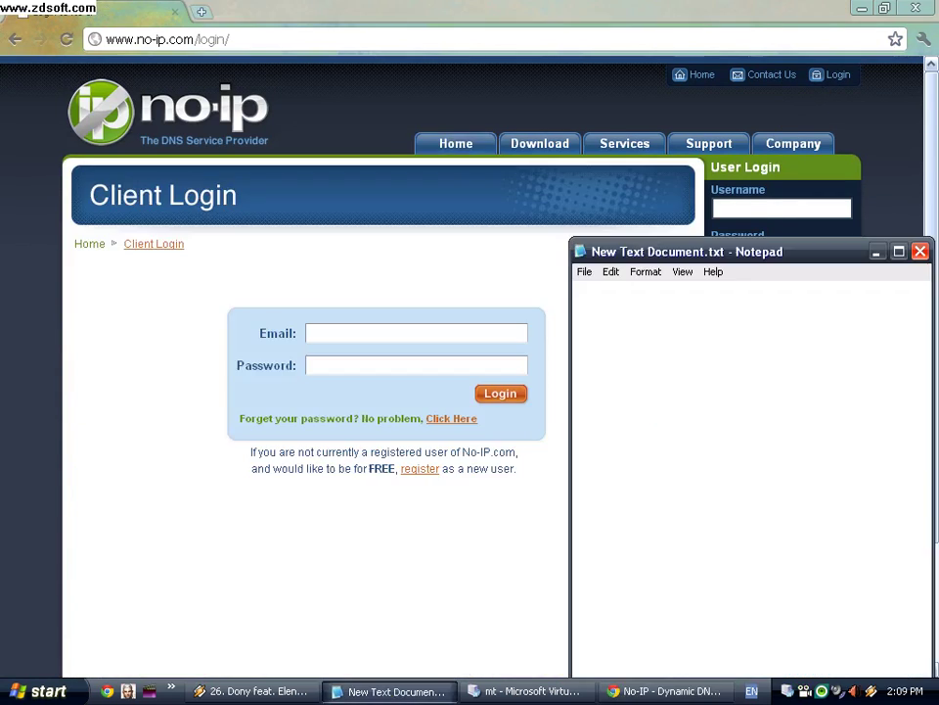
pyautogui.hotkey('ctrl', 'a')
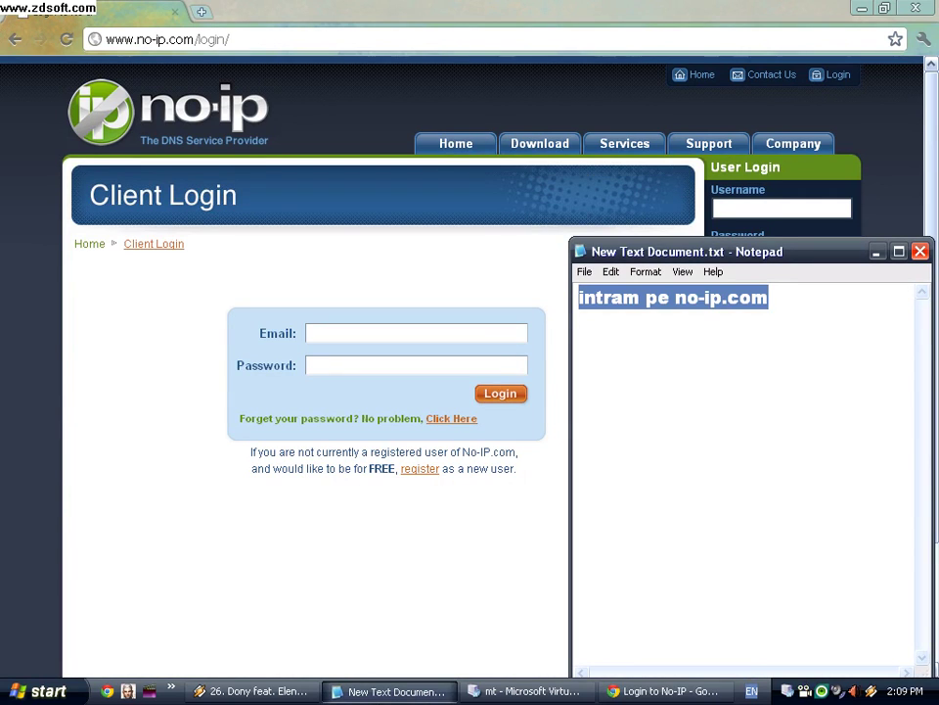
pyautogui.write('fa f')
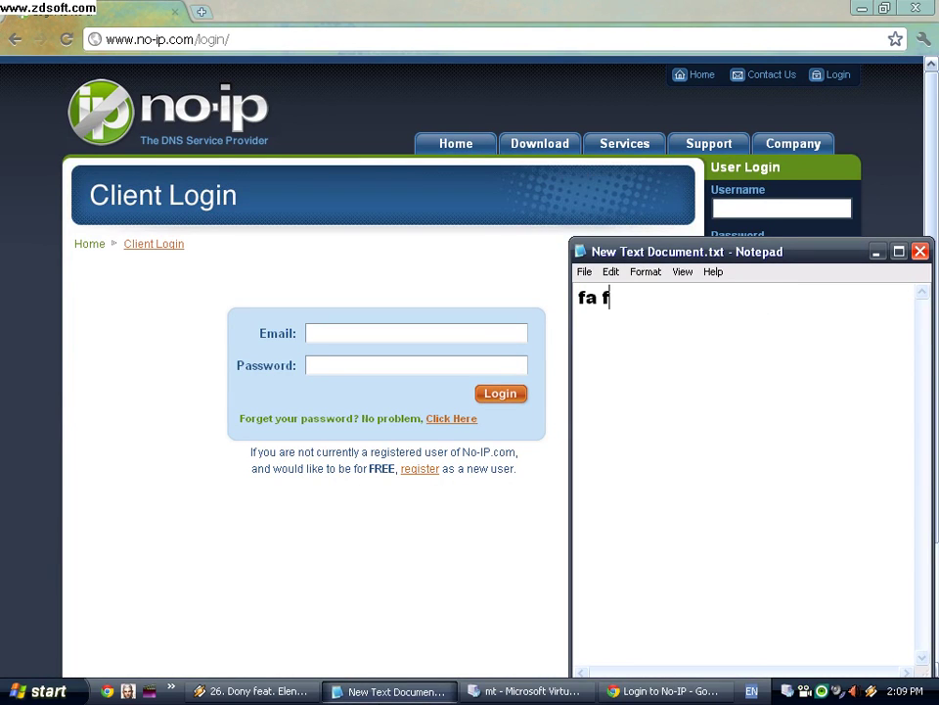
pyautogui.write('aceti con')
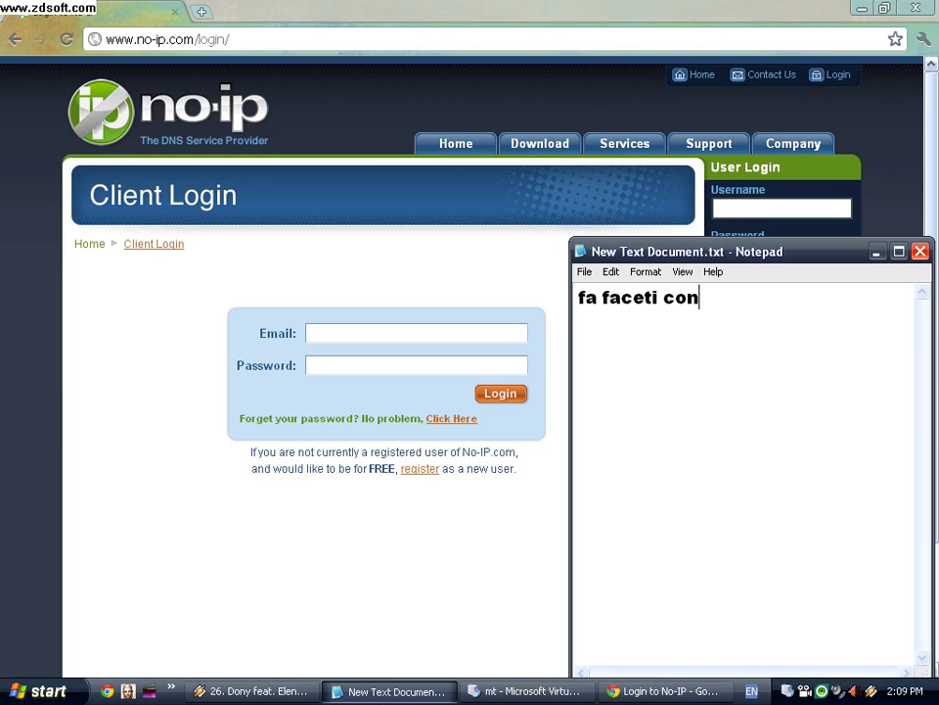
pyautogui.write('t eu am cont facvut')
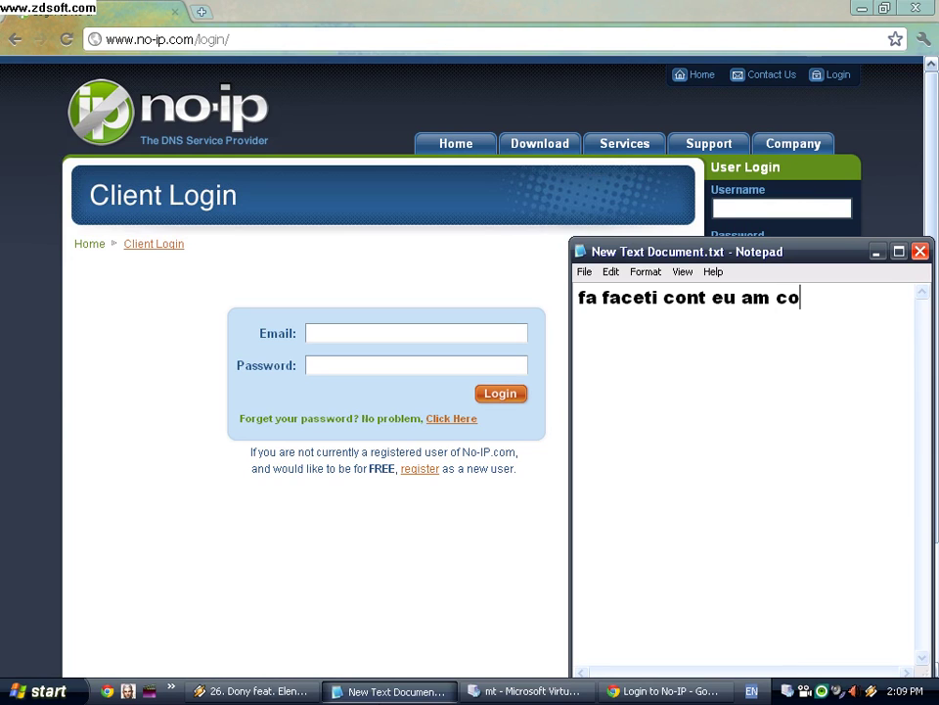
pyautogui.press('BackSpace')
pyautogui.press('BackSpace')
pyautogui.write('ut ')
pyautogui.write('nu e gra')
pyautogui.write('u')
pyautogui.press('BackSpace')
pyautogui.press('BackSpace')
pyautogui.press('BackSpace')
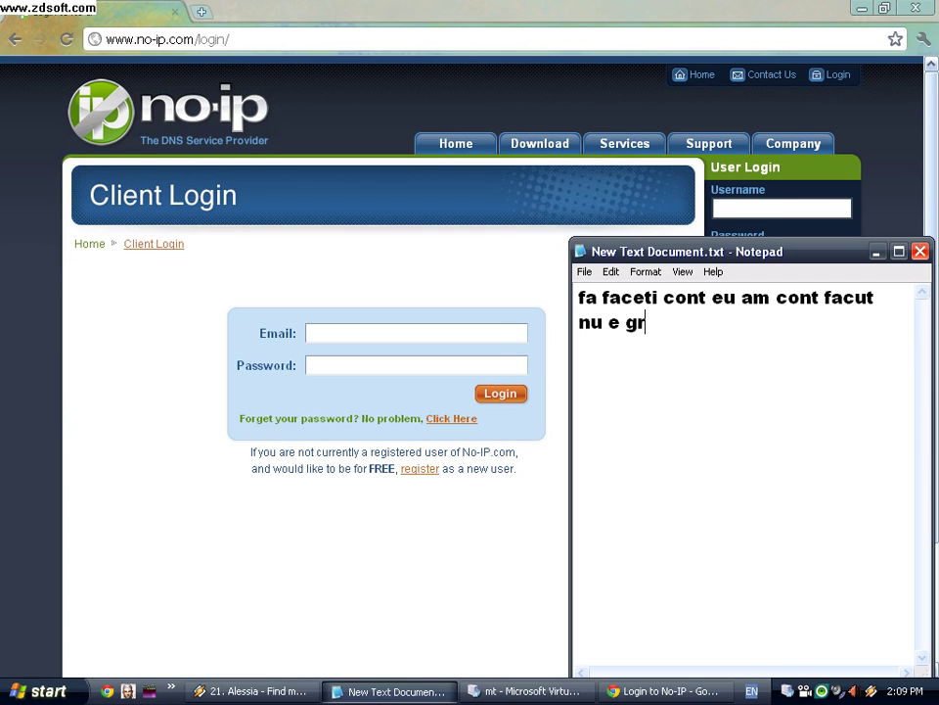
pyautogui.write('eu...')
# Step: Log in to No-IP using the saved e-mail address and password
pyautogui.click(353, 339)
pyautogui.write('d')
pyautogui.click(361, 376)
pyautogui.press('Tab')
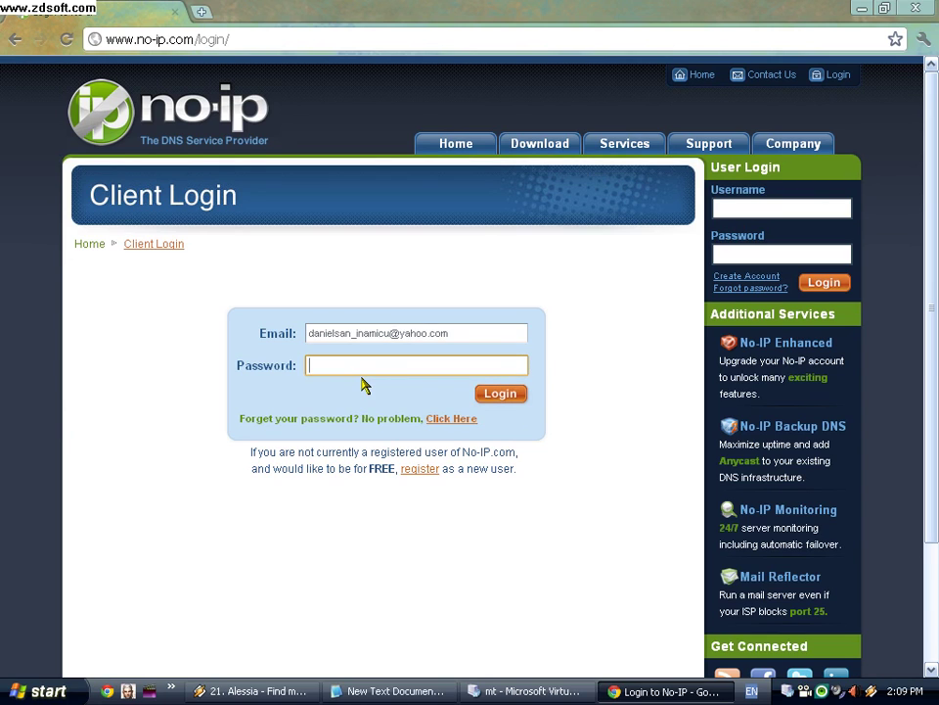
pyautogui.press('Return')
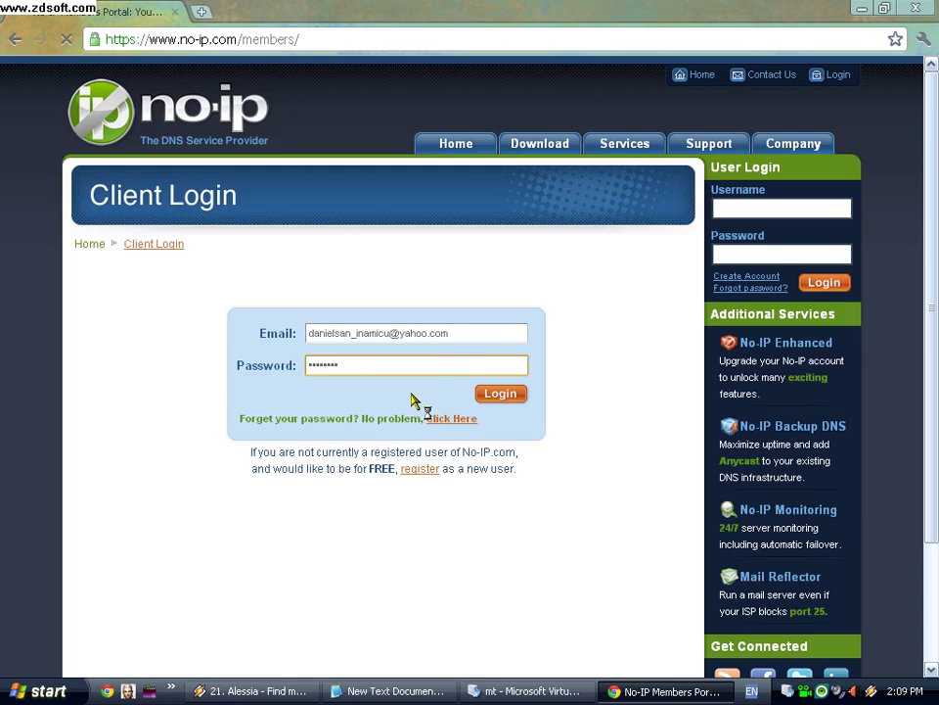
# Step: Create host danny212 on the no-ip.info domain and select the new host name
pyautogui.scroll(-3, 603, 473)
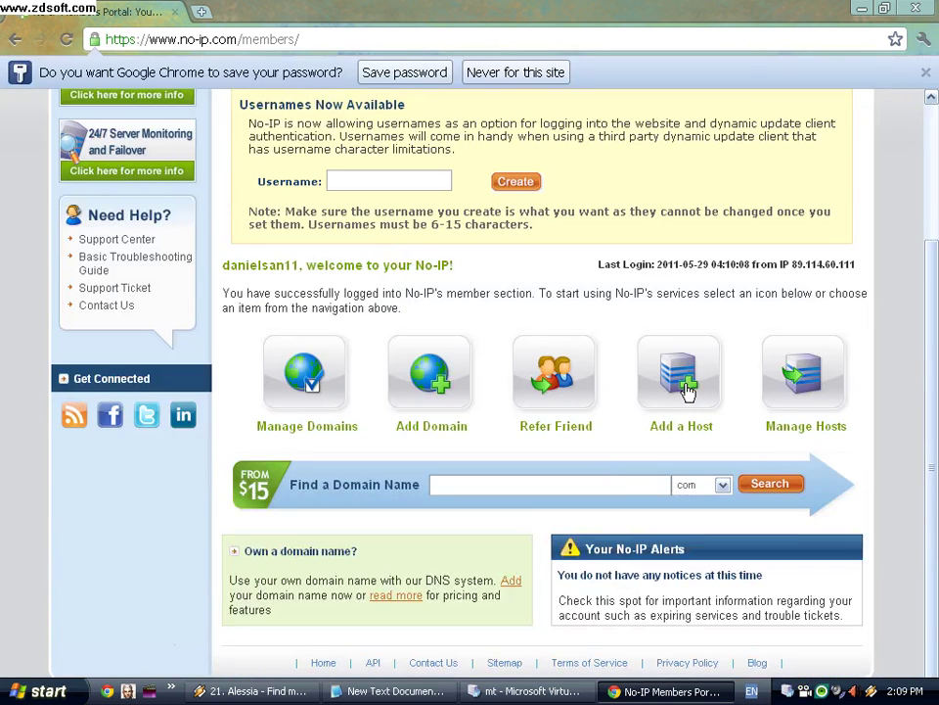
pyautogui.click(679, 387)
pyautogui.click(458, 375)
pyautogui.write('d')
pyautogui.click(450, 388)
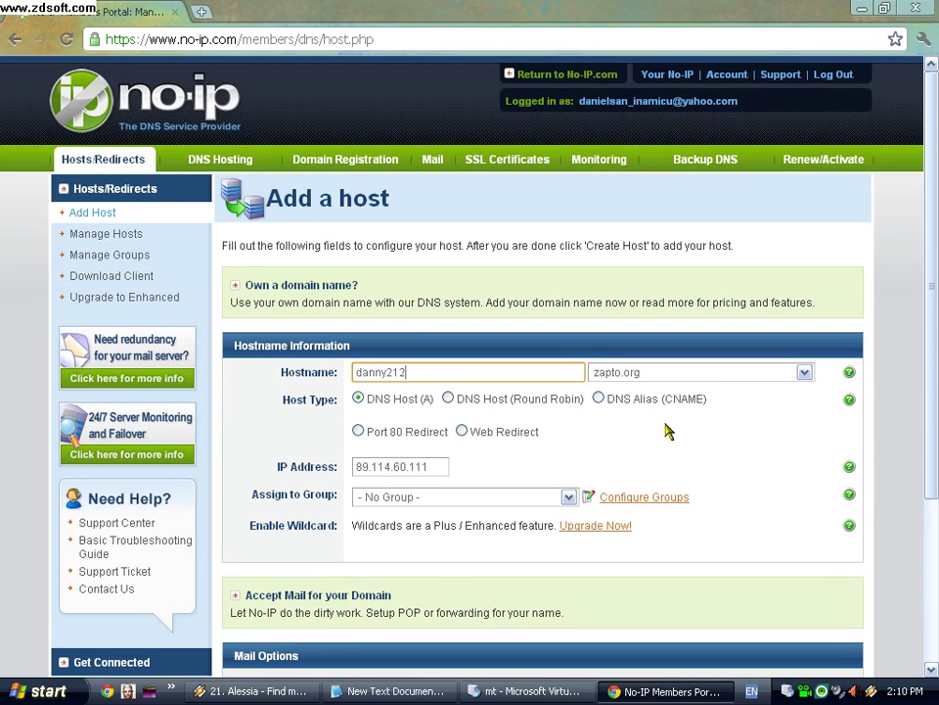
pyautogui.click(817, 376)
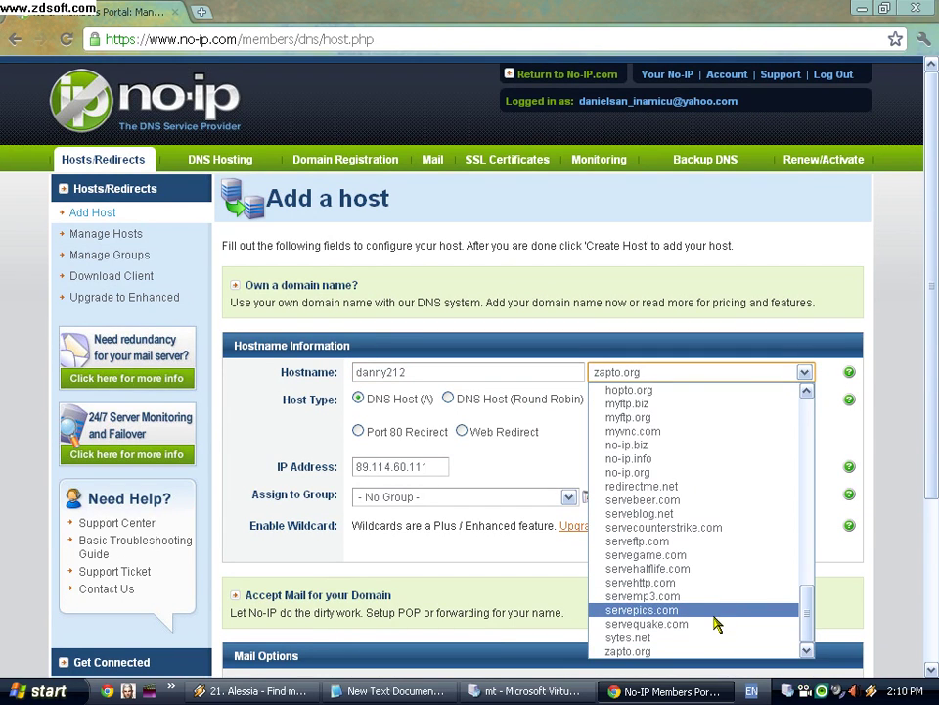
pyautogui.click(694, 458)
pyautogui.scroll(-3, 692, 457)
pyautogui.click(797, 585)
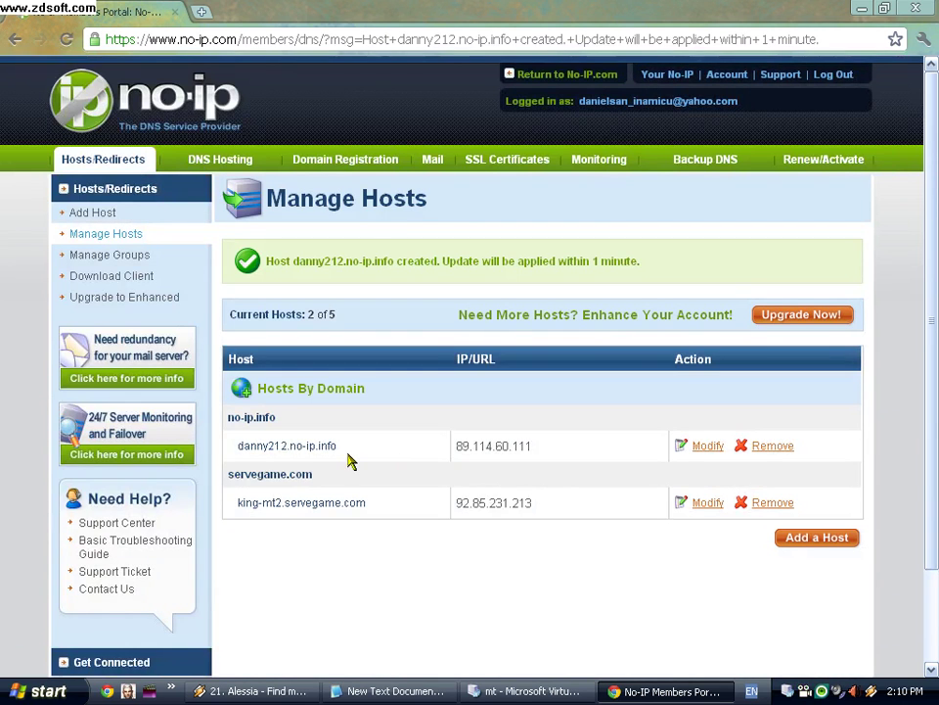
pyautogui.moveTo(350, 455); pyautogui.dragTo(244, 449)
pyautogui.rightClick(279, 448)
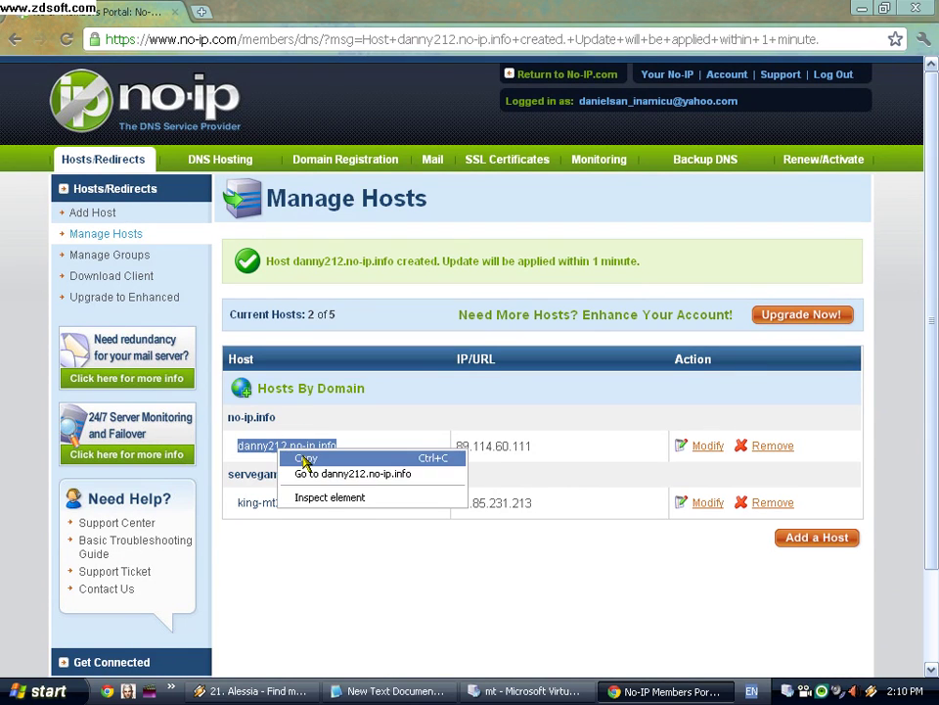
pyautogui.click(307, 460)
pyautogui.moveTo(642, 262); pyautogui.dragTo(266, 263)
pyautogui.click(267, 266)
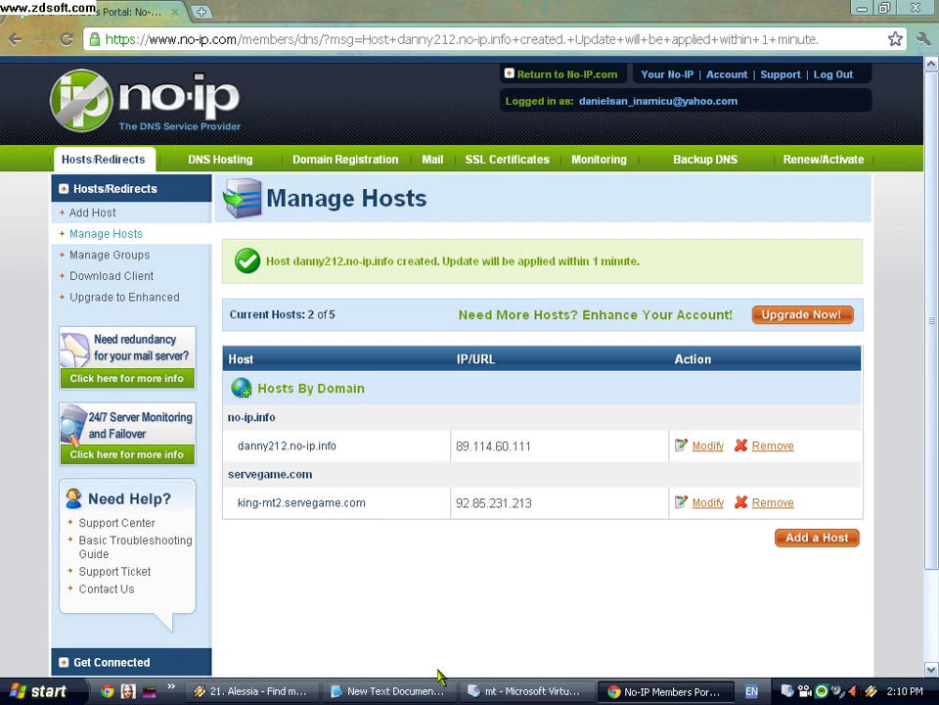
pyautogui.click(528, 691)
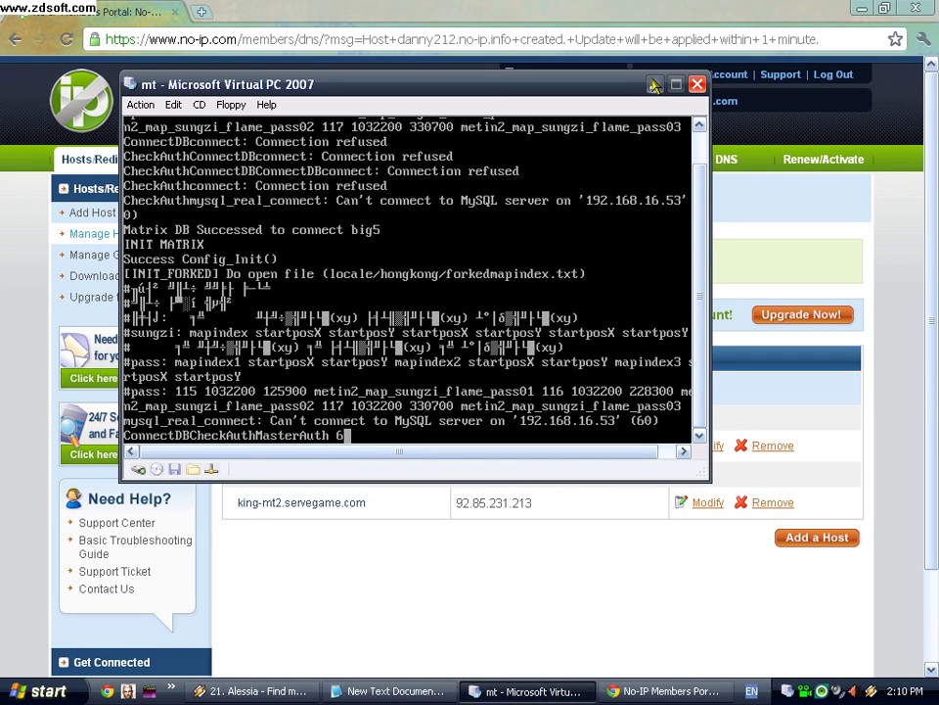
pyautogui.click(488, 61)
pyautogui.click(861, 8)
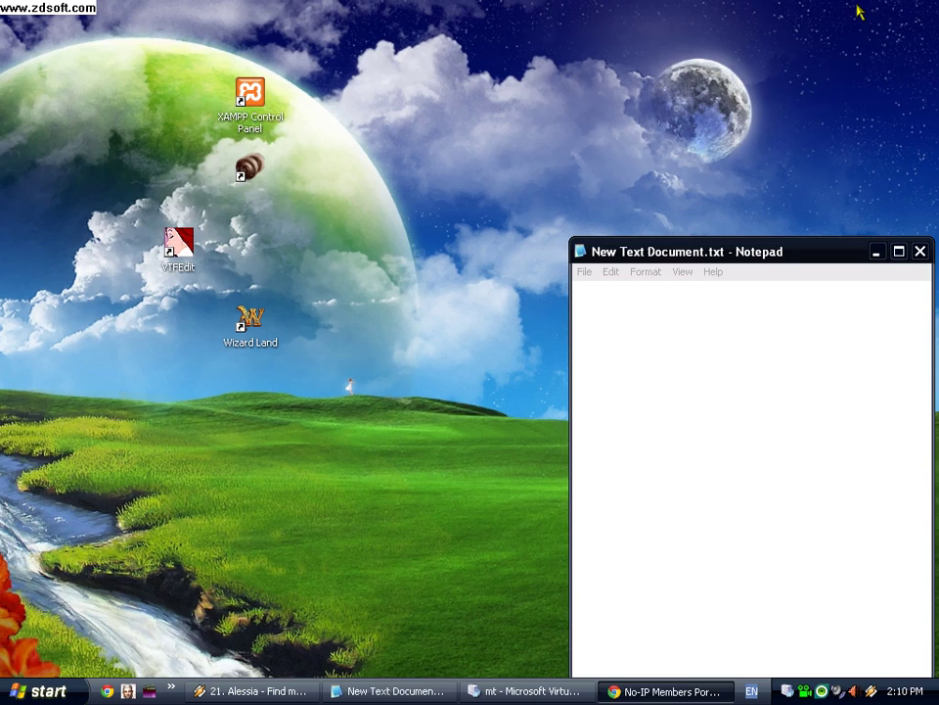
pyautogui.hotkey('ctrl', 'a')
pyautogui.write('contul de pe no')
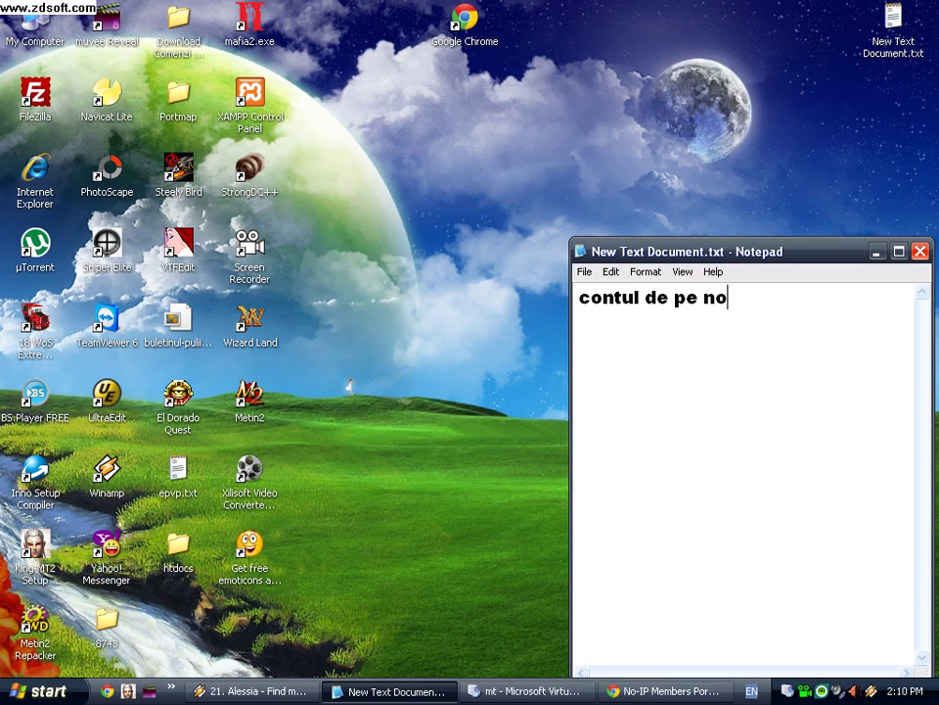
pyautogui.write('-ip.com')
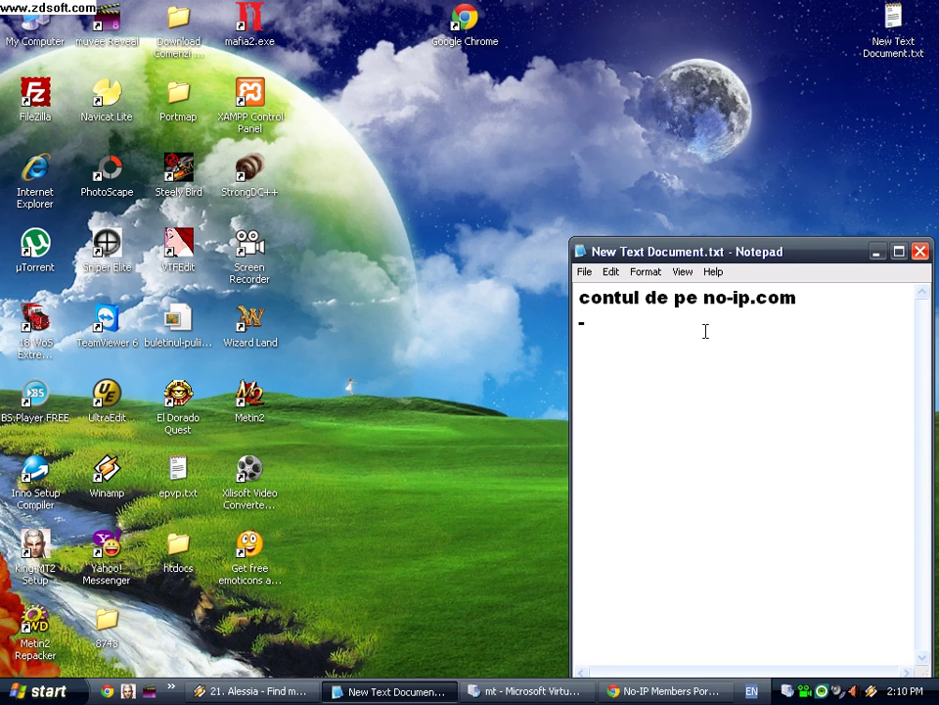
pyautogui.write('-site')
pyautogui.press('BackSpace')
pyautogui.press('BackSpace')
pyautogui.write('numel')
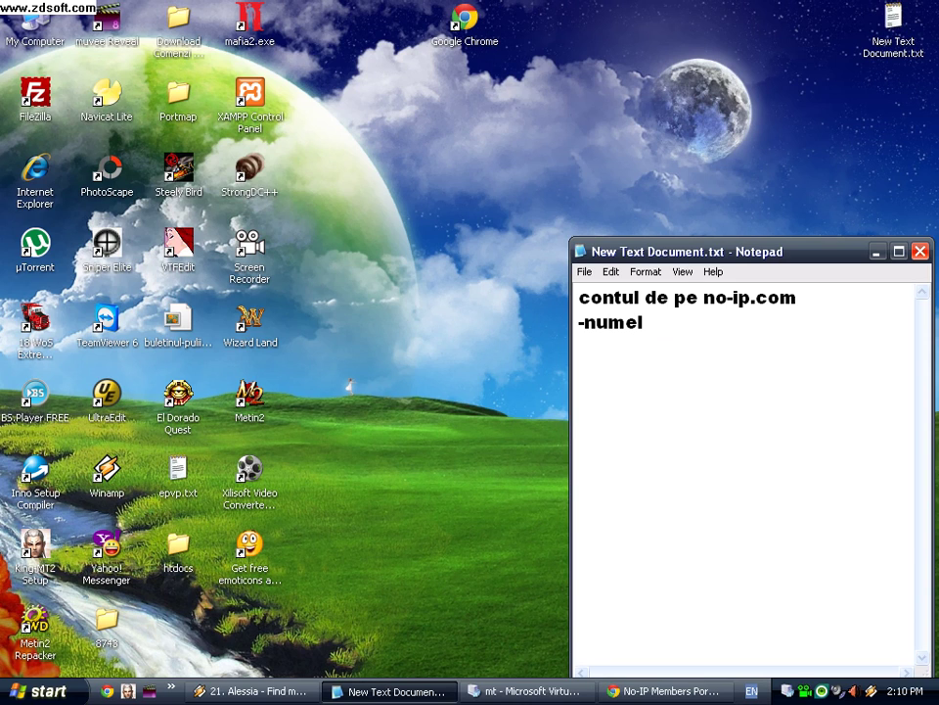
pyautogui.write('e site')
pyautogui.press('Return')
pyautogui.write('MC')
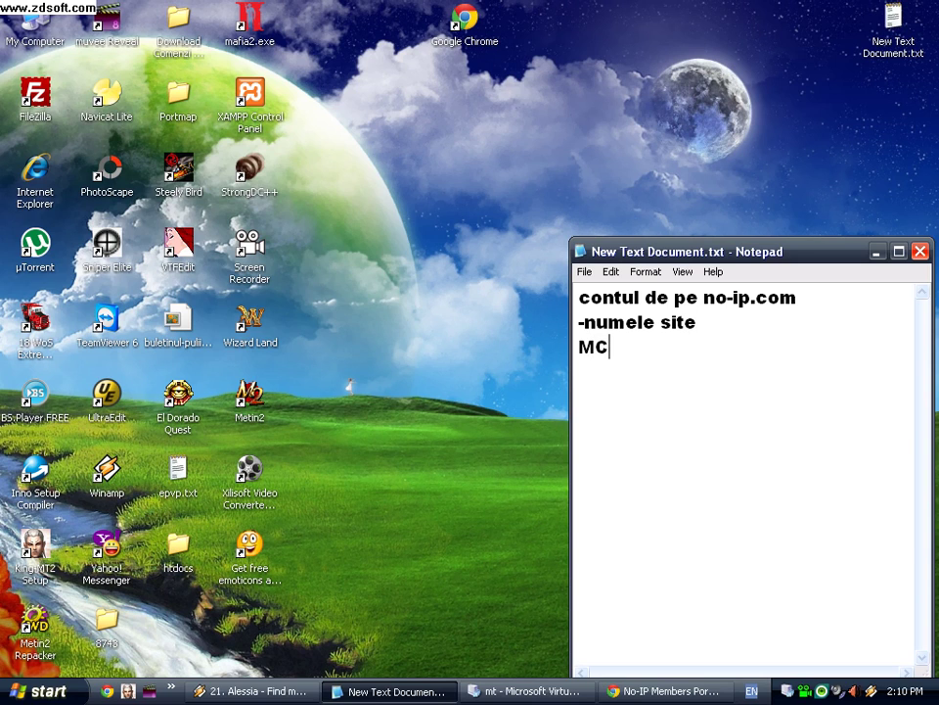
pyautogui.write('.txt=')
pyautogui.rightClick(710, 343)
pyautogui.click(742, 410)
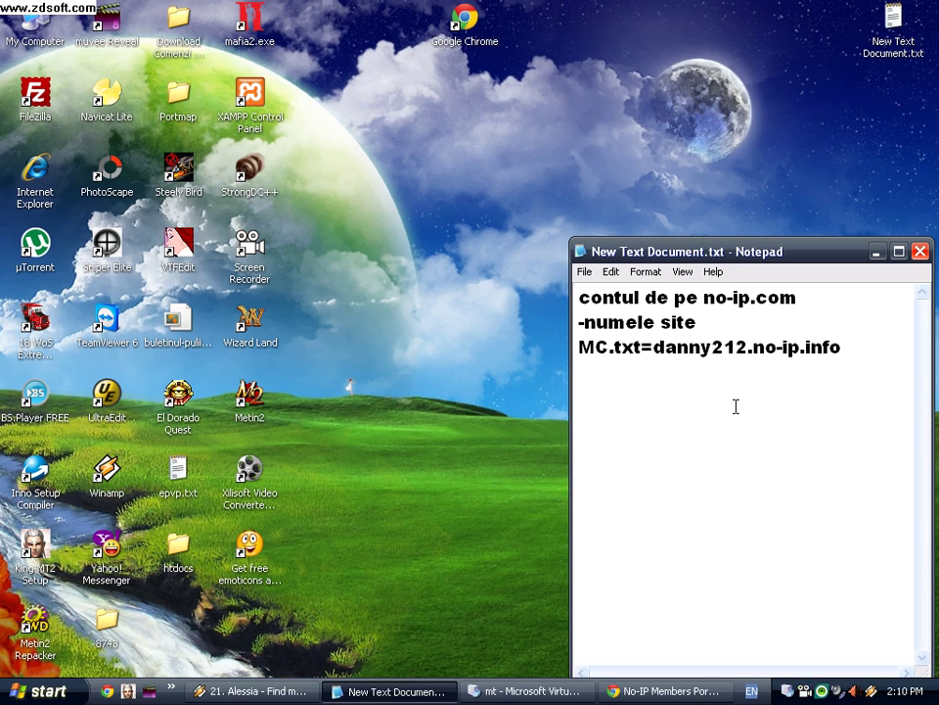
pyautogui.moveTo(854, 357); pyautogui.dragTo(651, 361)
pyautogui.click(301, 196)
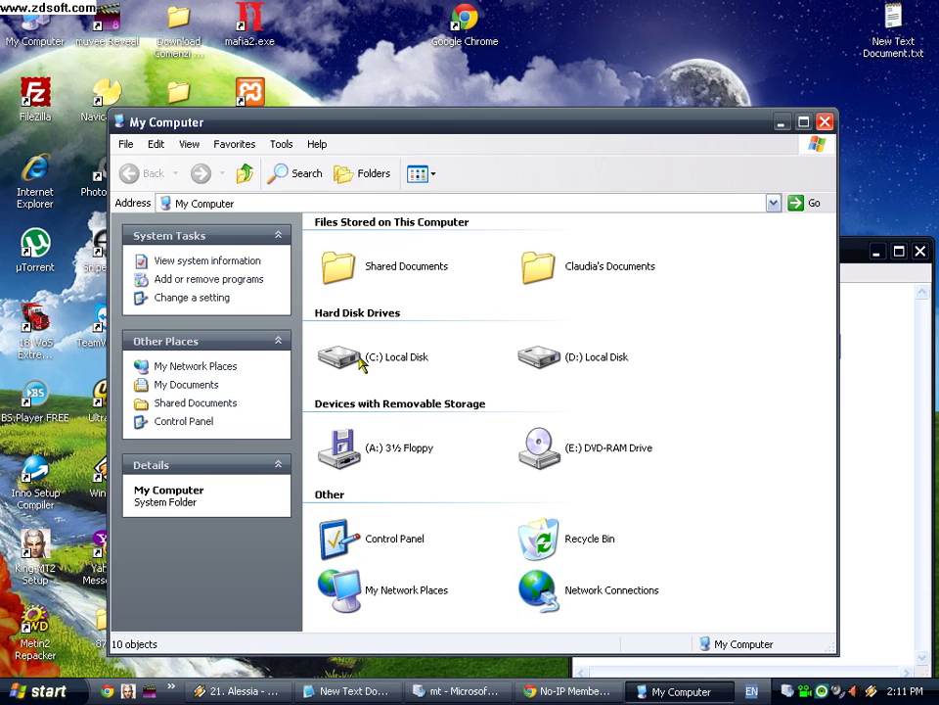
# Step: In C:\King-MT2 Setup, change mc.txt from king-mt2.servegame.com to danny212.no-ip.info and save it
pyautogui.click(361, 361)
pyautogui.doubleClick(360, 361)
pyautogui.doubleClick(360, 328)
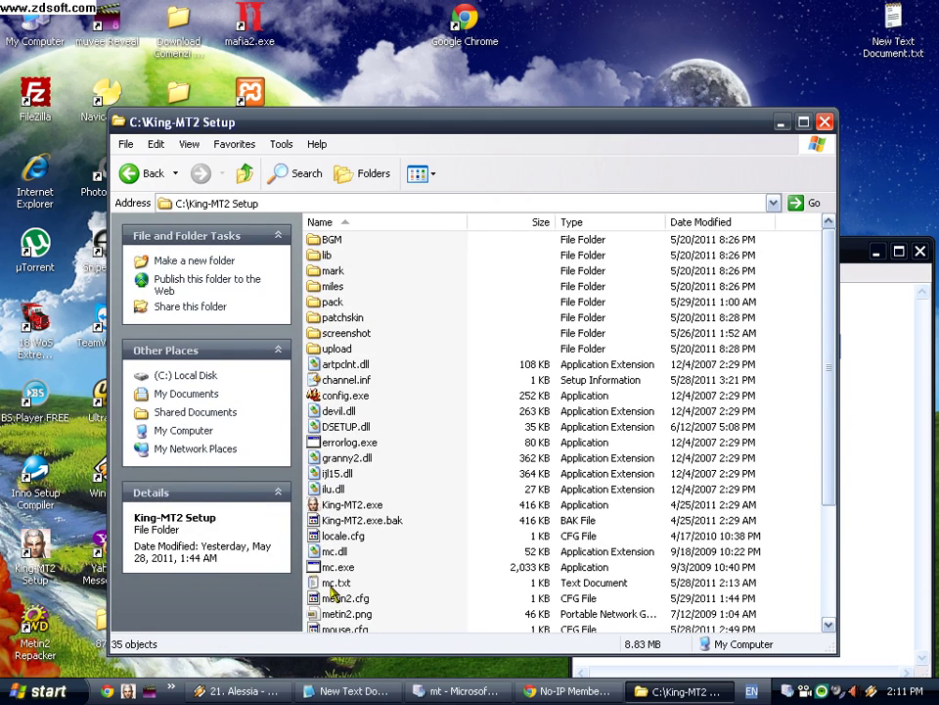
pyautogui.click(331, 583)
pyautogui.doubleClick(330, 583)
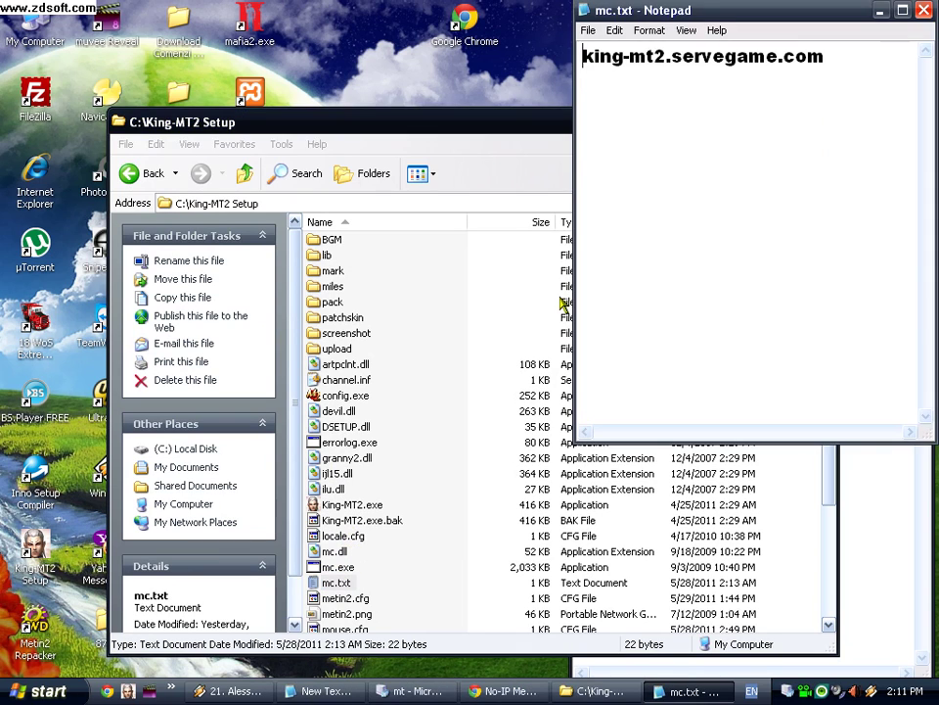
pyautogui.moveTo(850, 83); pyautogui.dragTo(499, 73)
pyautogui.rightClick(584, 80)
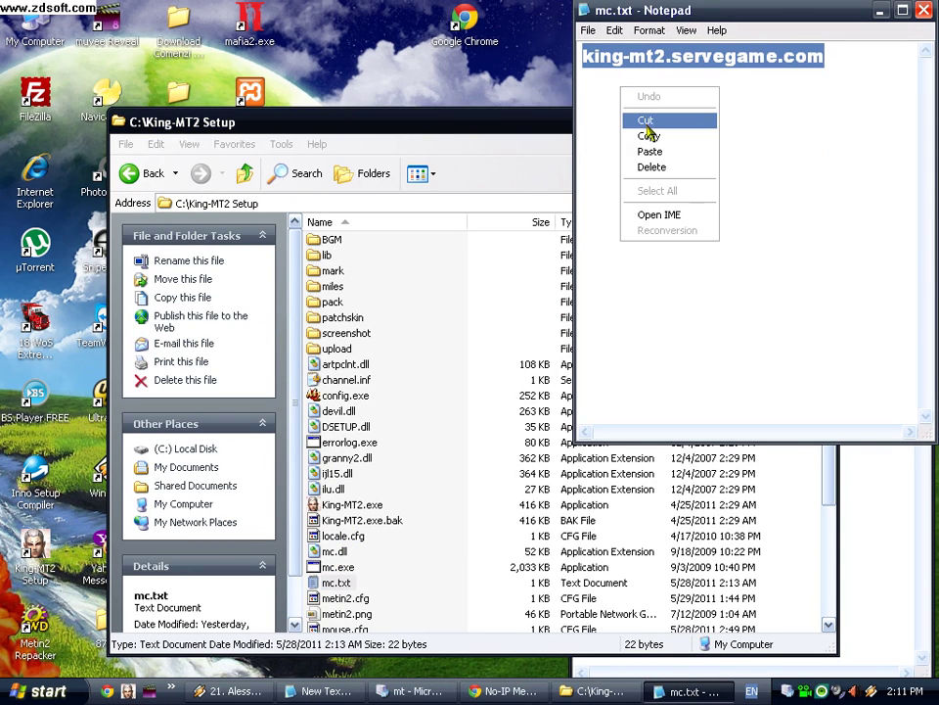
pyautogui.click(655, 151)
pyautogui.click(924, 12)
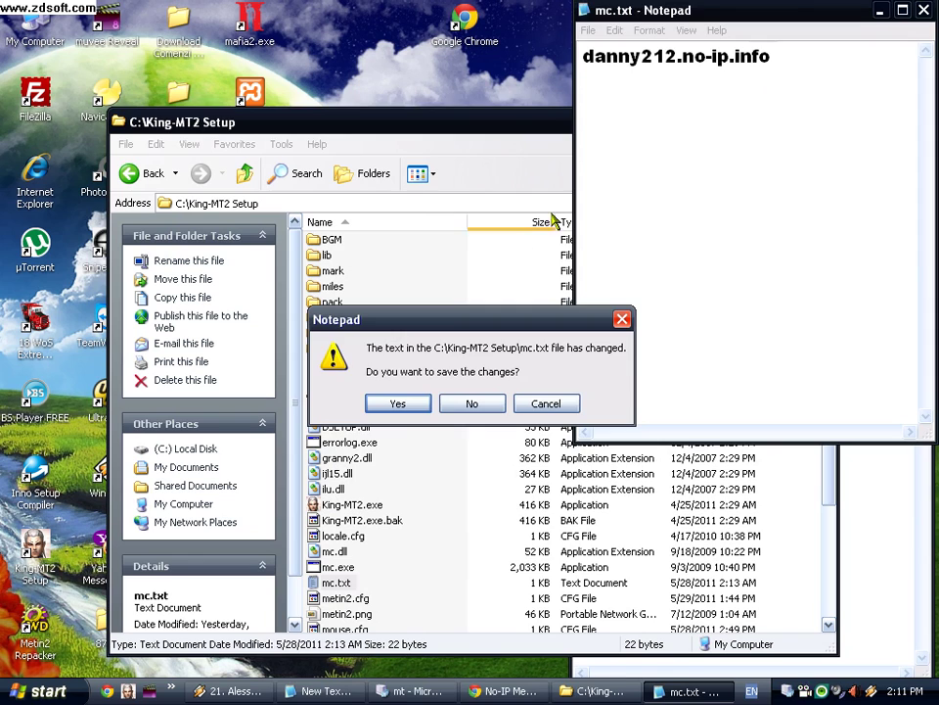
pyautogui.click(405, 400)
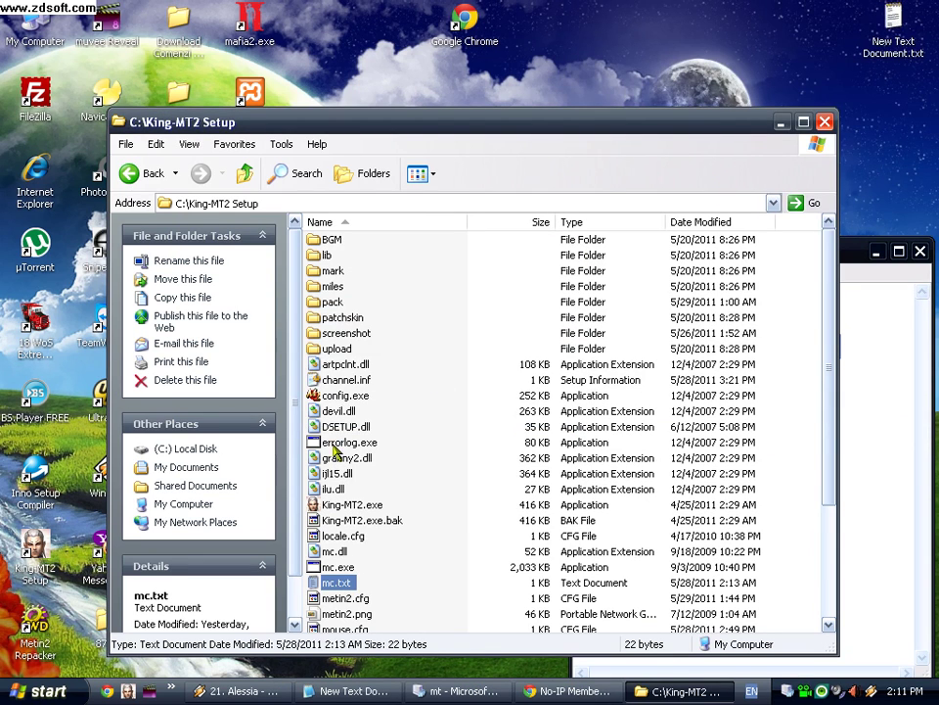
# Step: Launch the King-MT2 game client, dismissing the warning about opening a dll
pyautogui.click(338, 489)
pyautogui.doubleClick(341, 491)
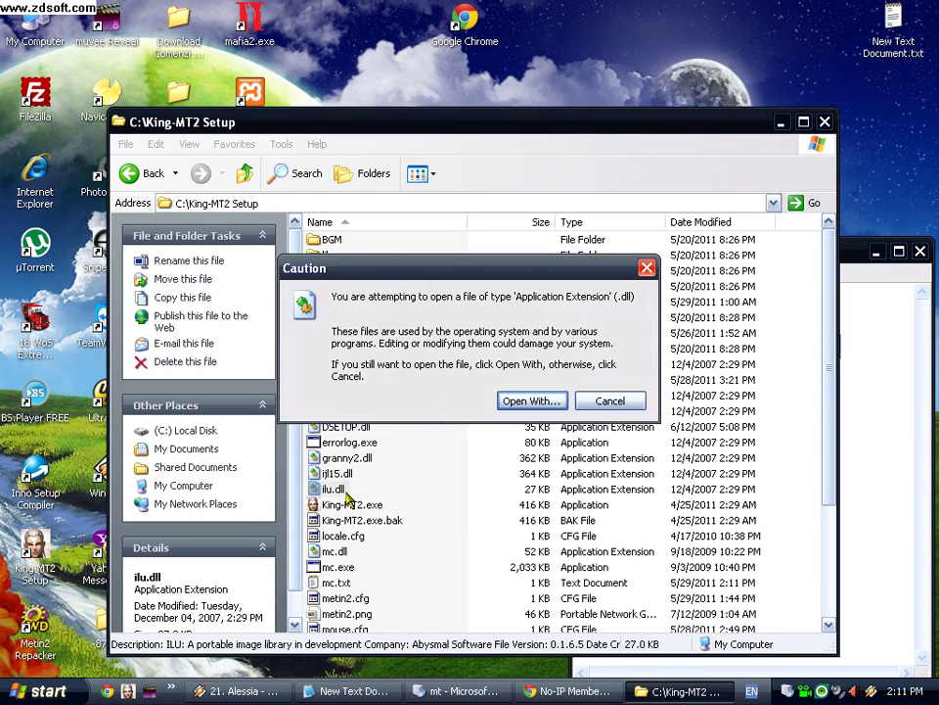
pyautogui.press('Escape')
pyautogui.doubleClick(348, 506)
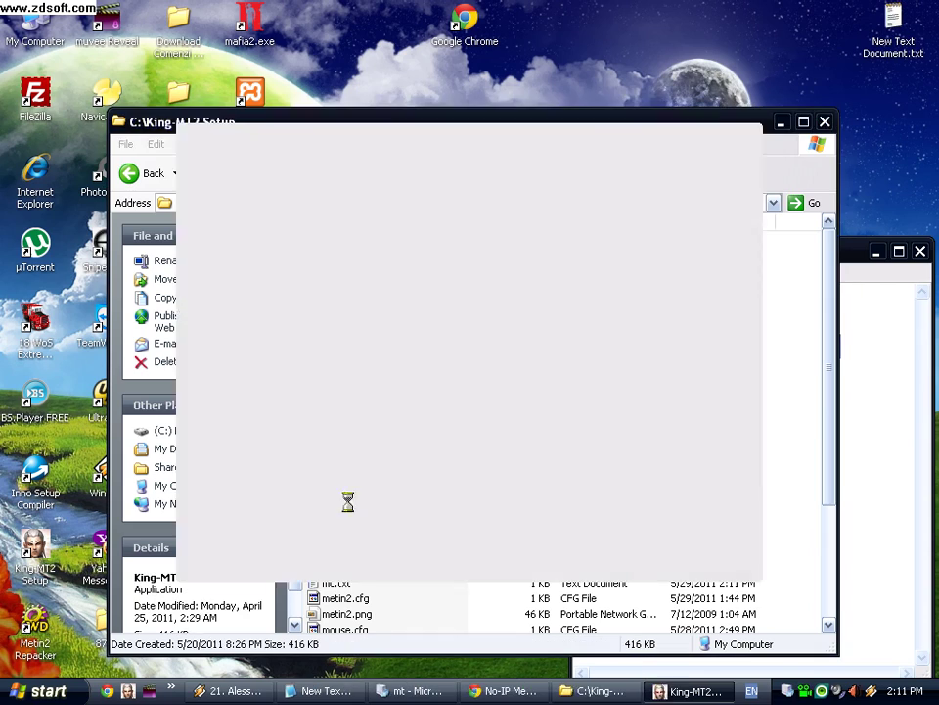